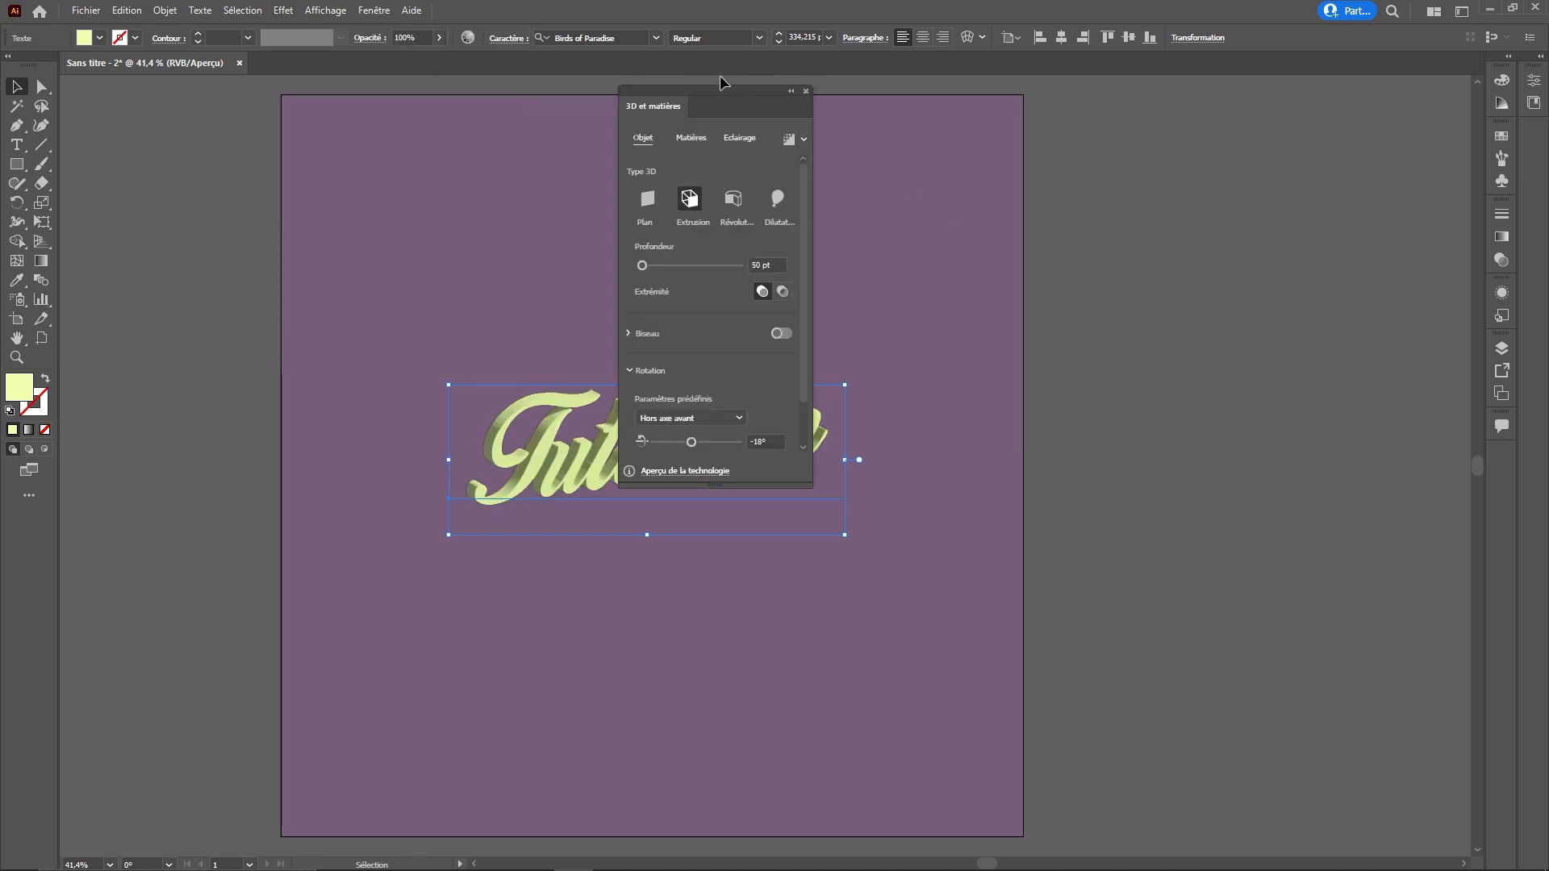
Step: Move the 3D settings clear of the text, switch the text to the flat Plan type and rotate it freehand
left_click_drag(723, 90, 1222, 153)
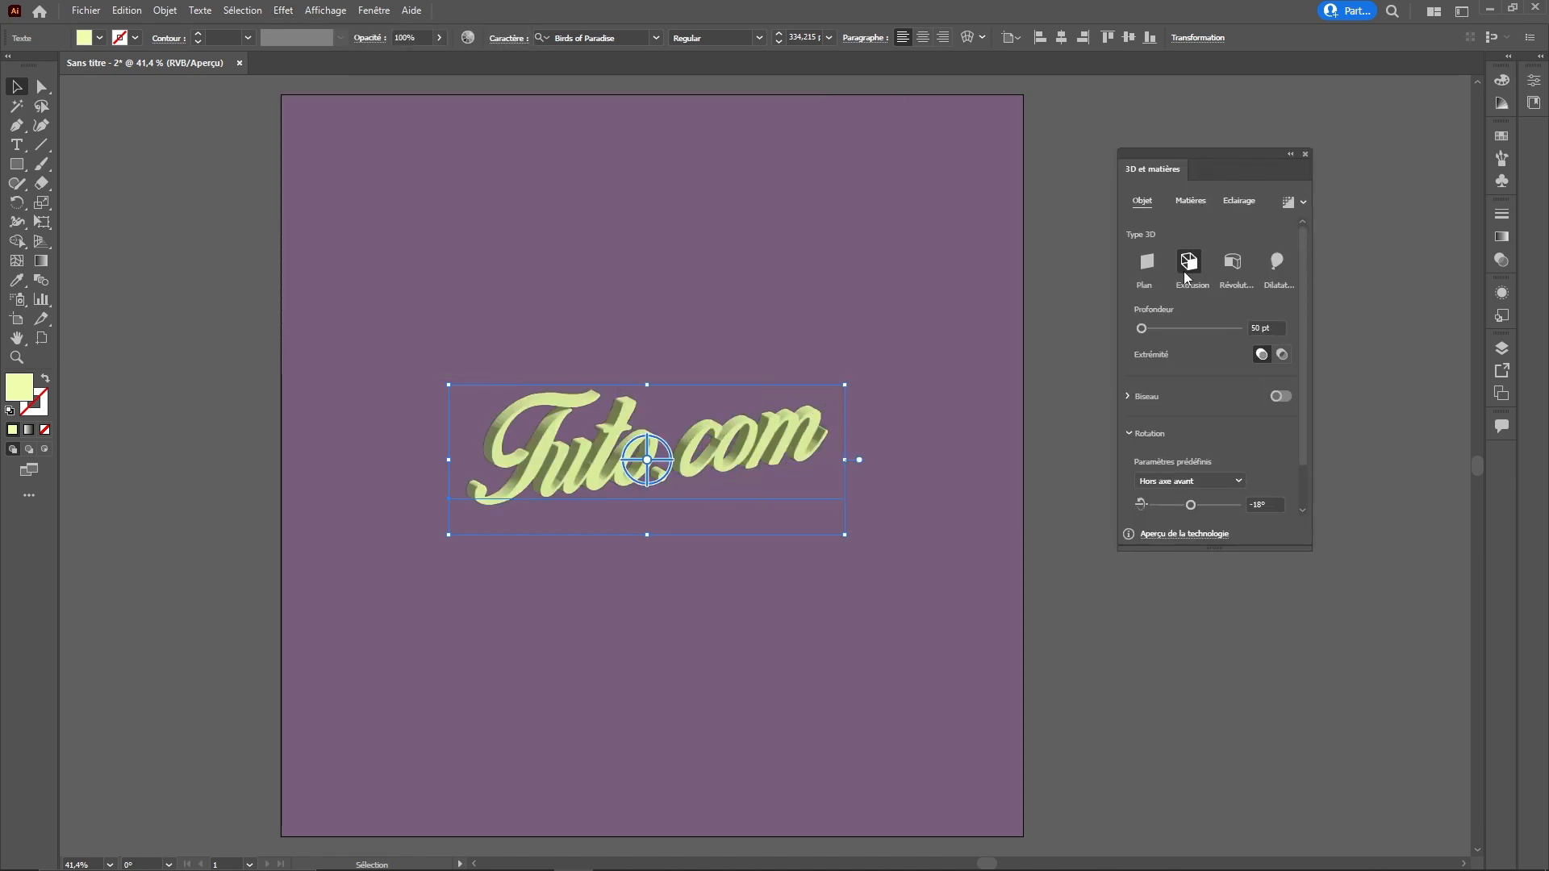
left_click(1147, 261)
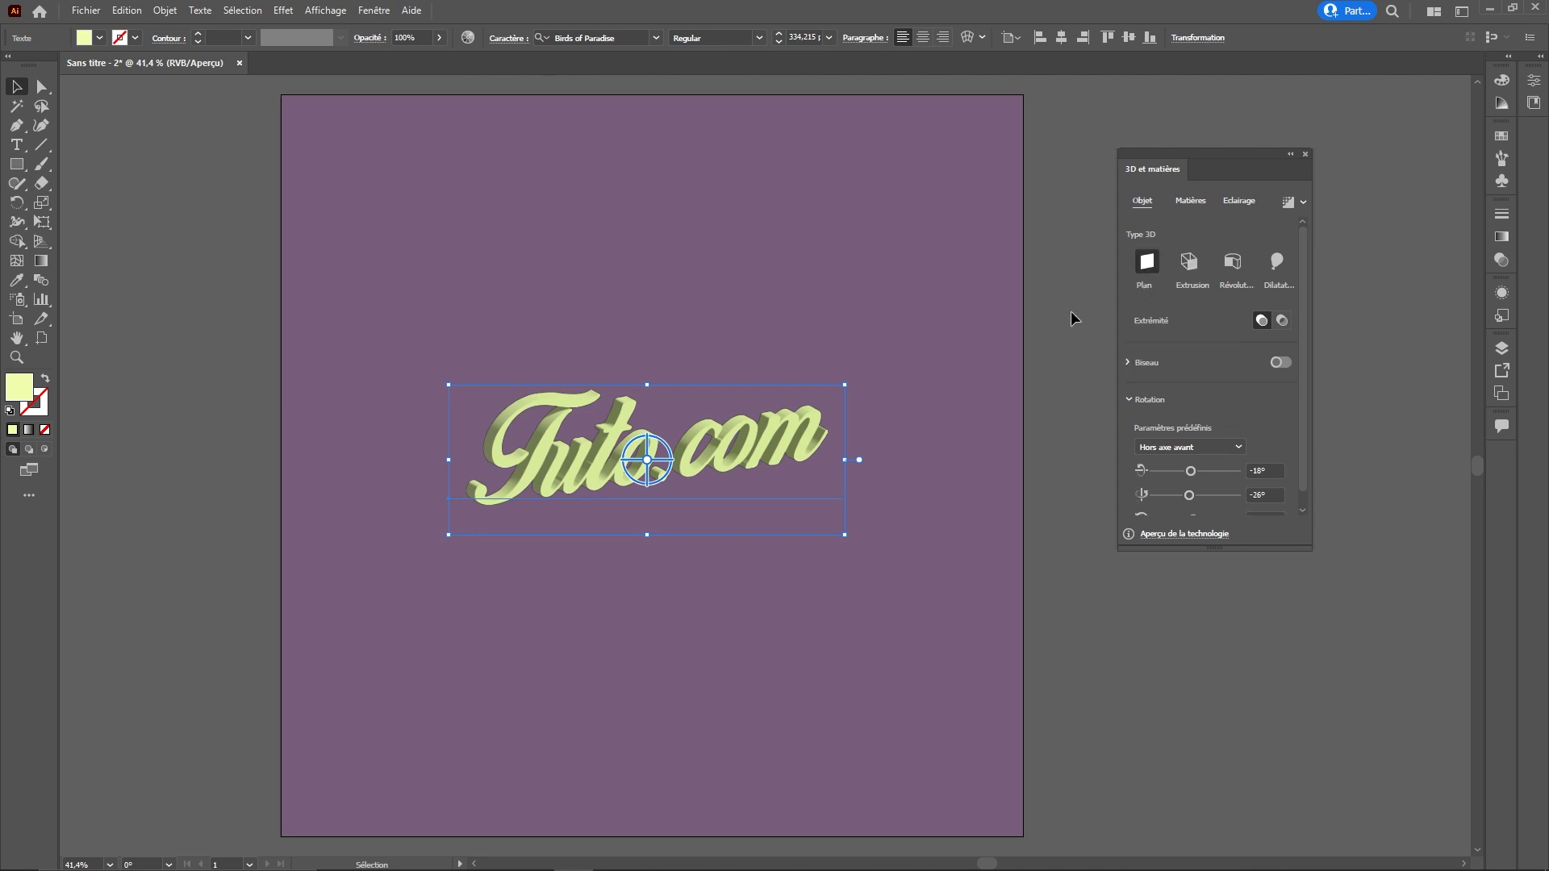
left_click_drag(694, 410, 660, 472)
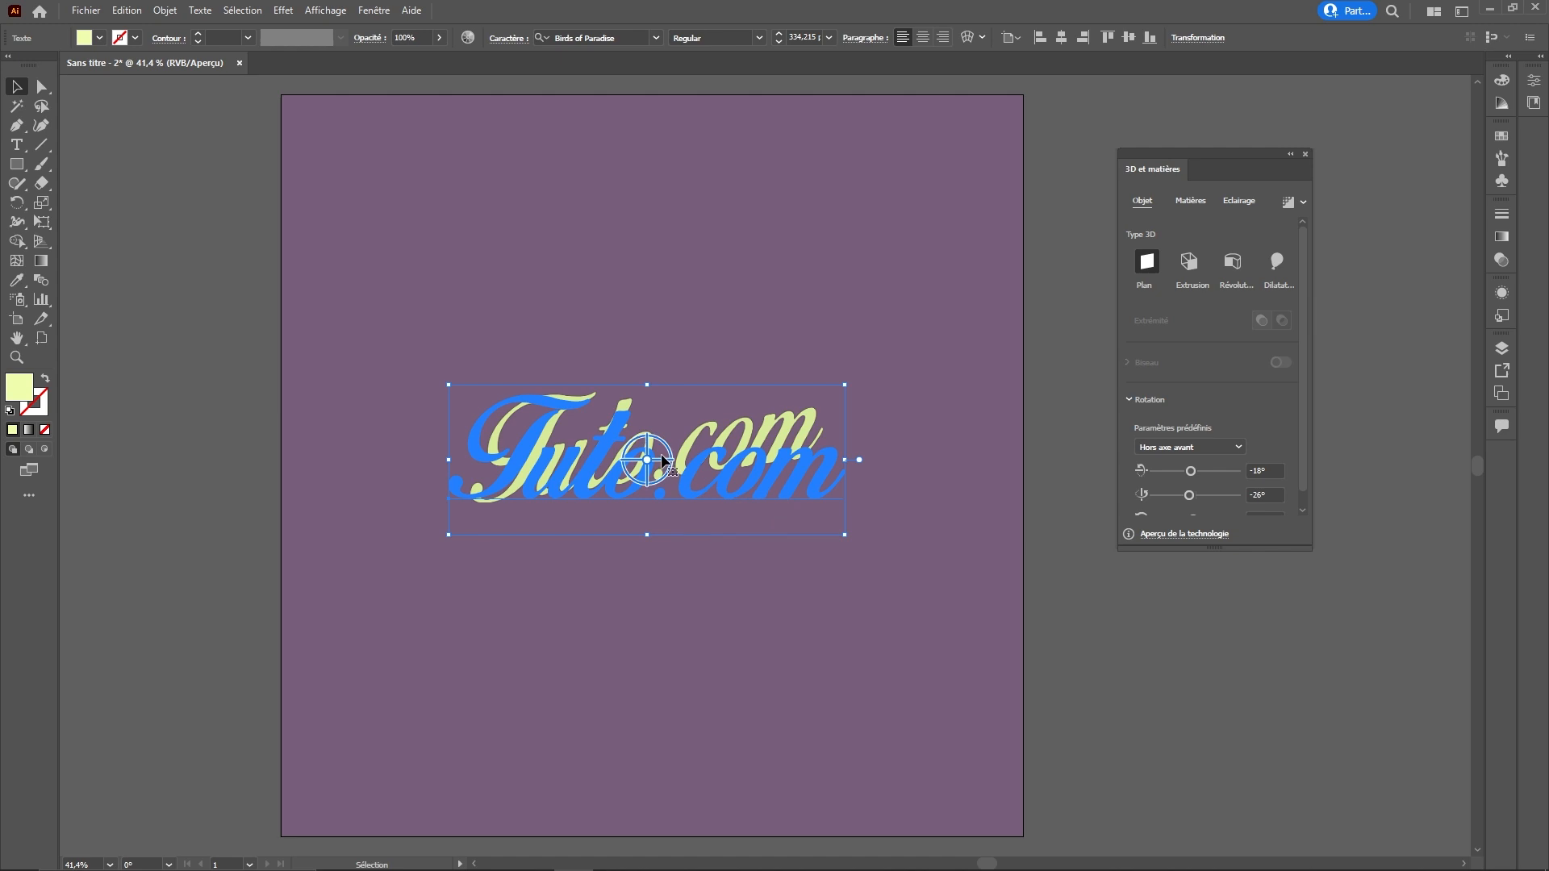
left_click_drag(672, 468, 655, 456)
Step: Try the Révolution and Dilatation 3D types on the text and settle on Extrusion
left_click(1189, 260)
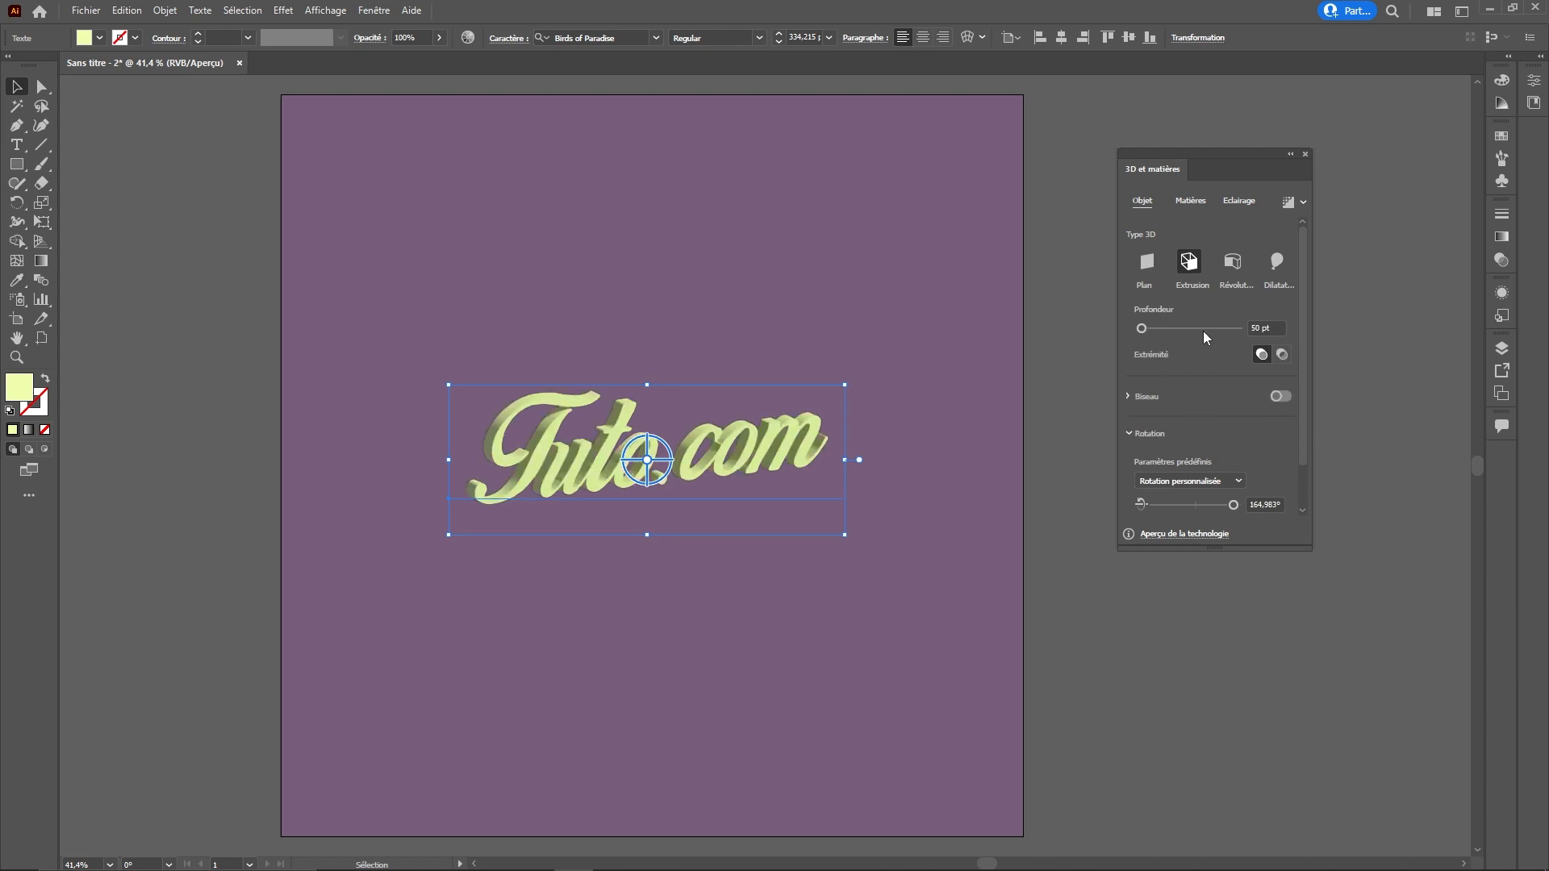
left_click(1234, 264)
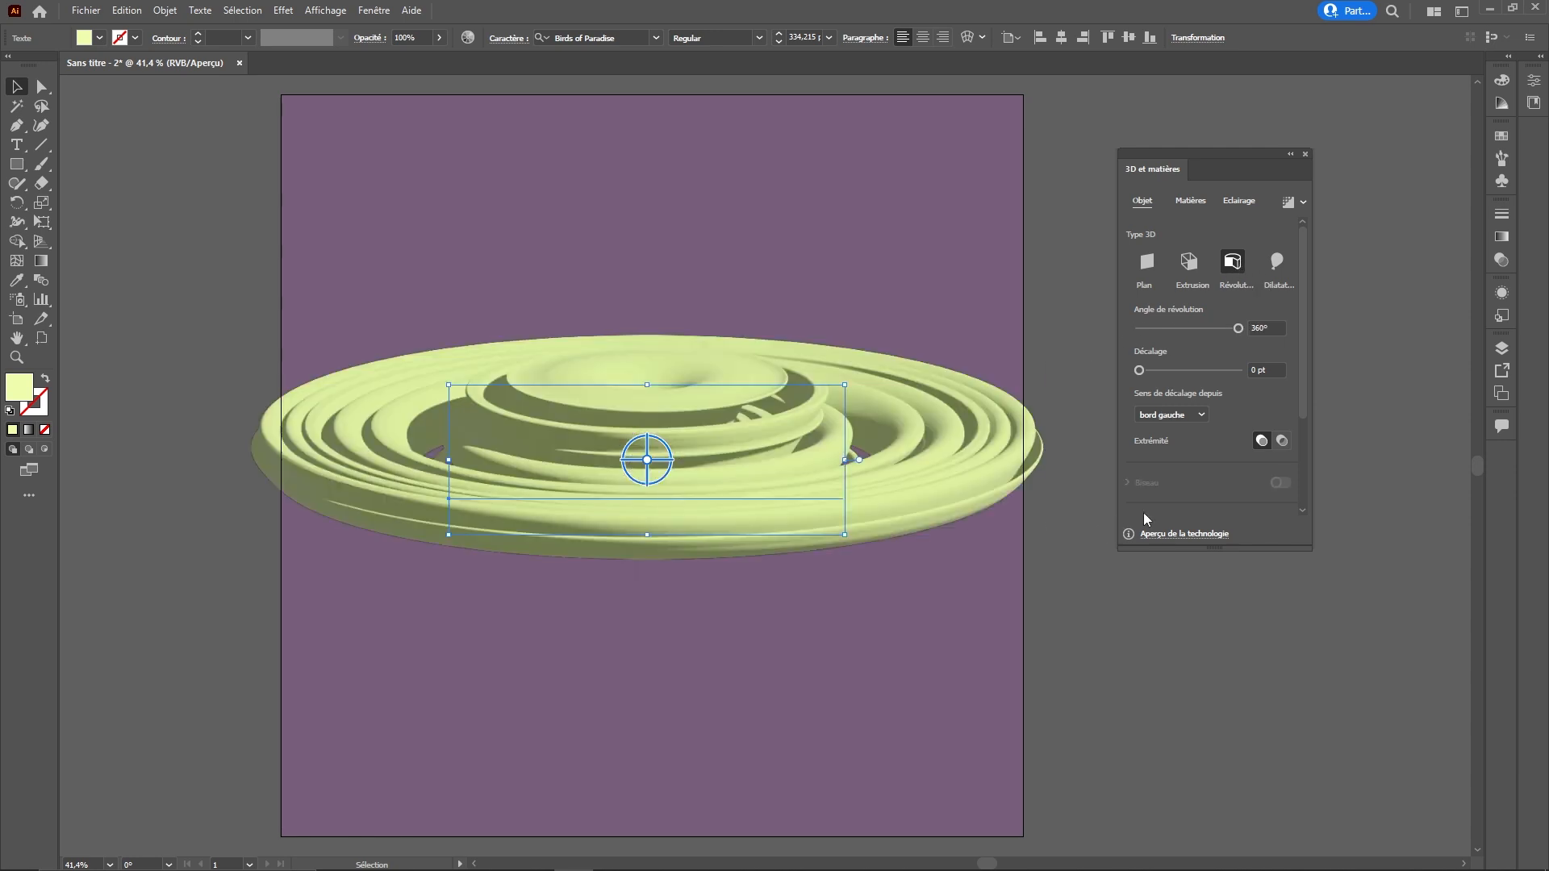
left_click(1276, 262)
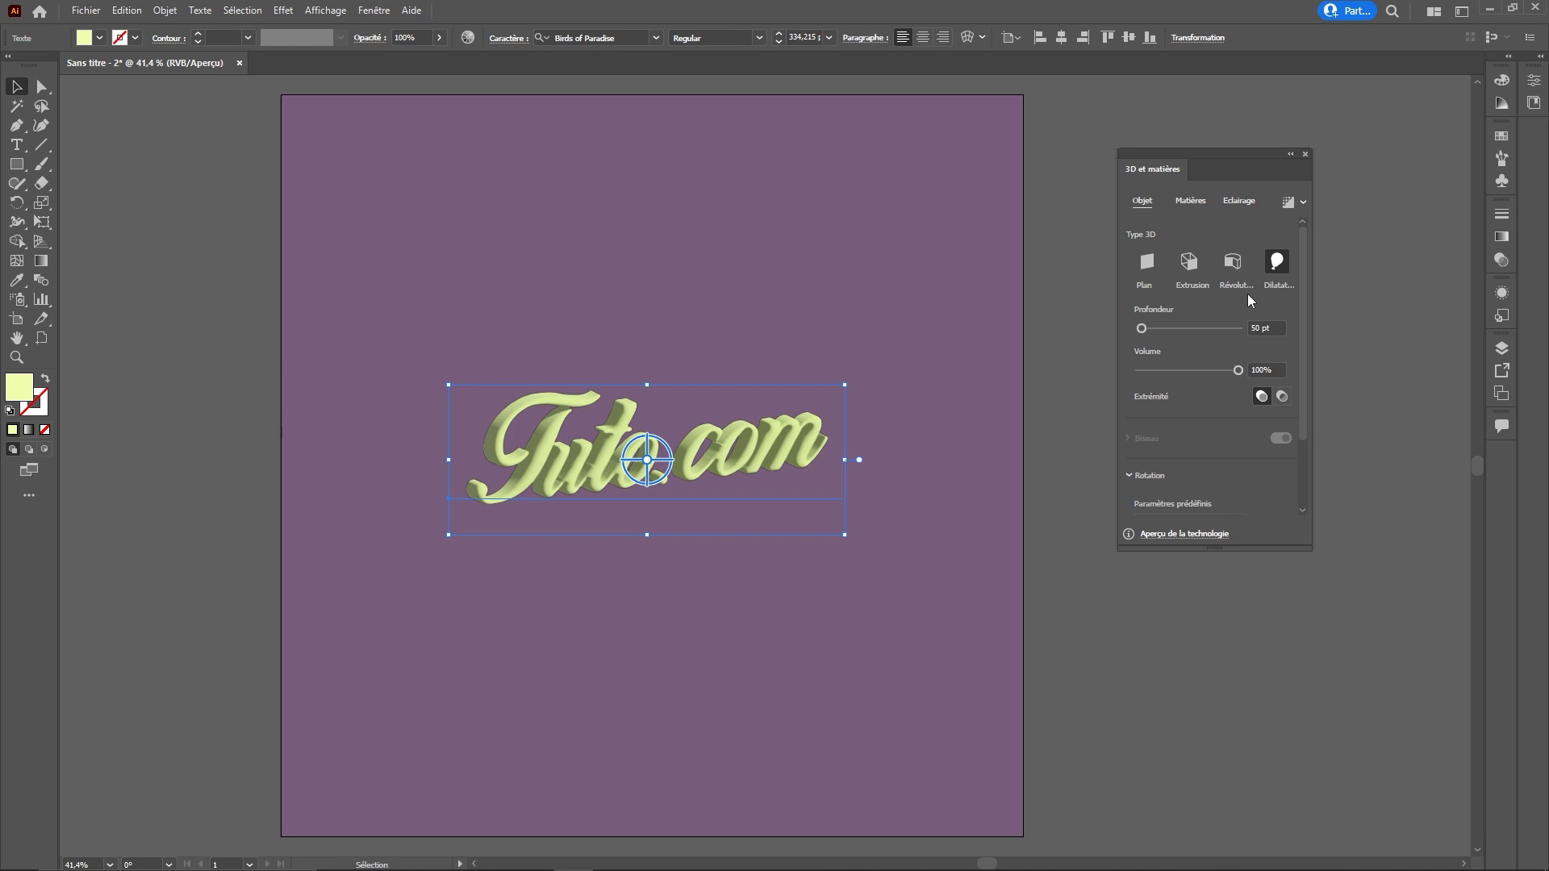
left_click(1181, 260)
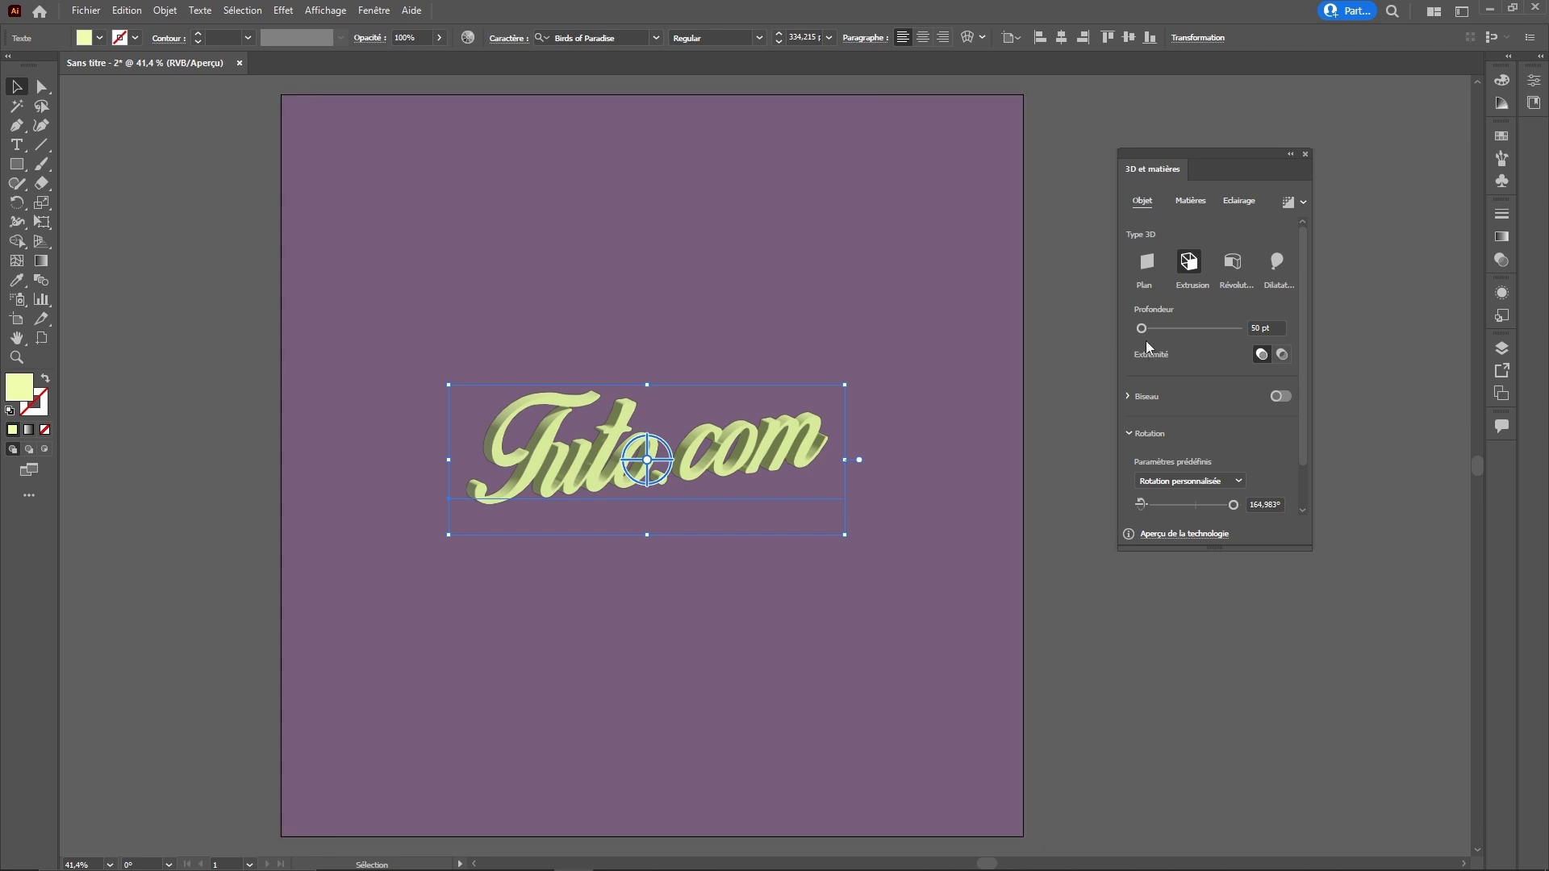
Step: Set the text's extrusion depth to 245 pt with solid caps and rotate it freehand towards a frontal view
left_click_drag(1139, 328, 1151, 329)
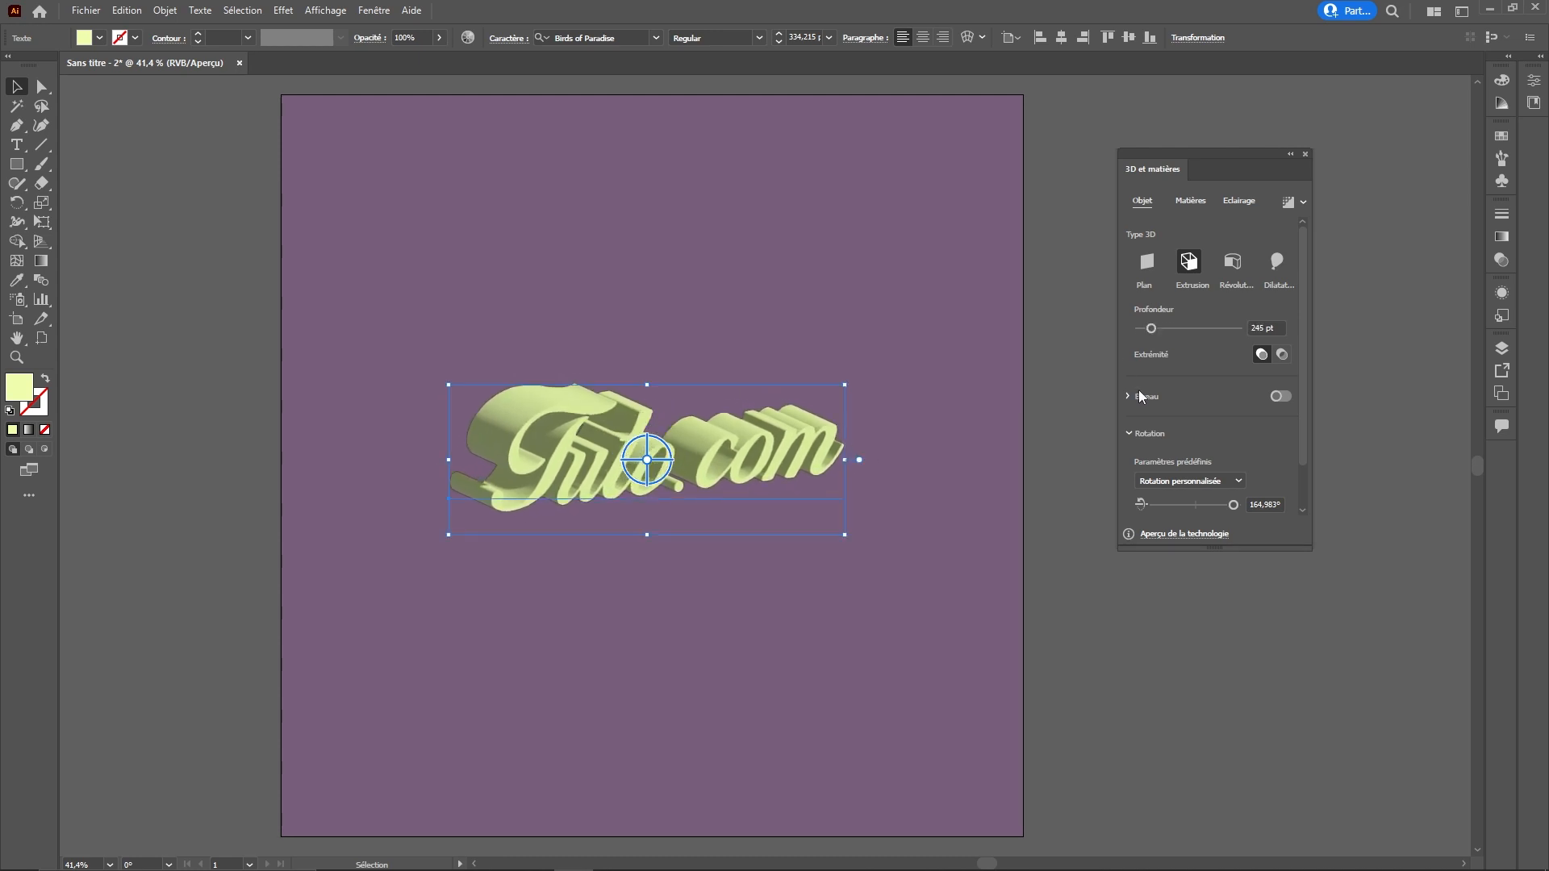
left_click(1282, 355)
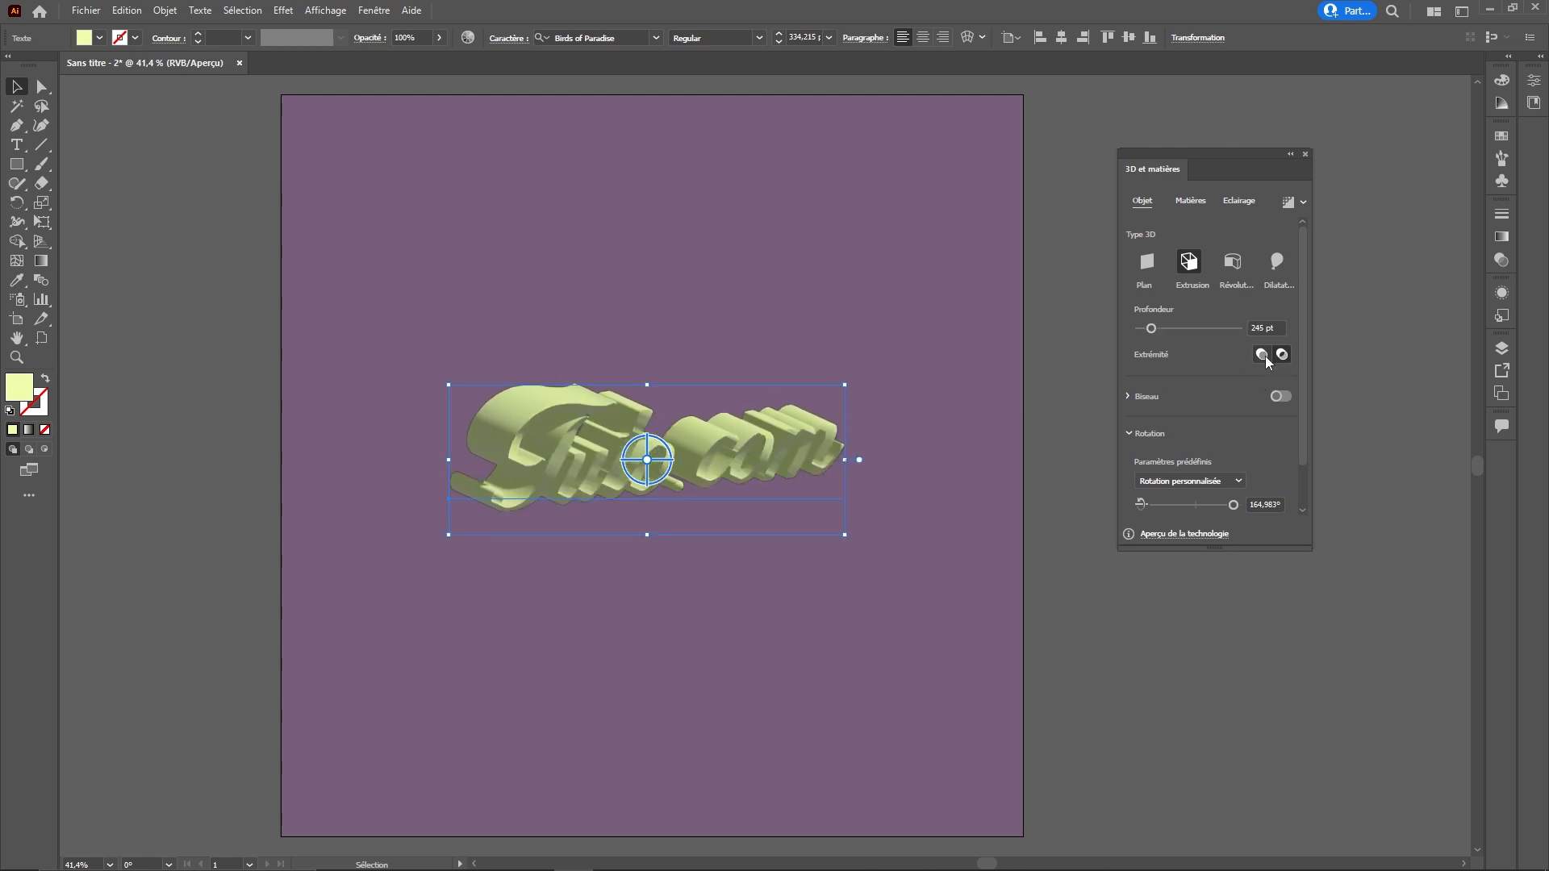
left_click(1261, 355)
left_click_drag(646, 461, 629, 433)
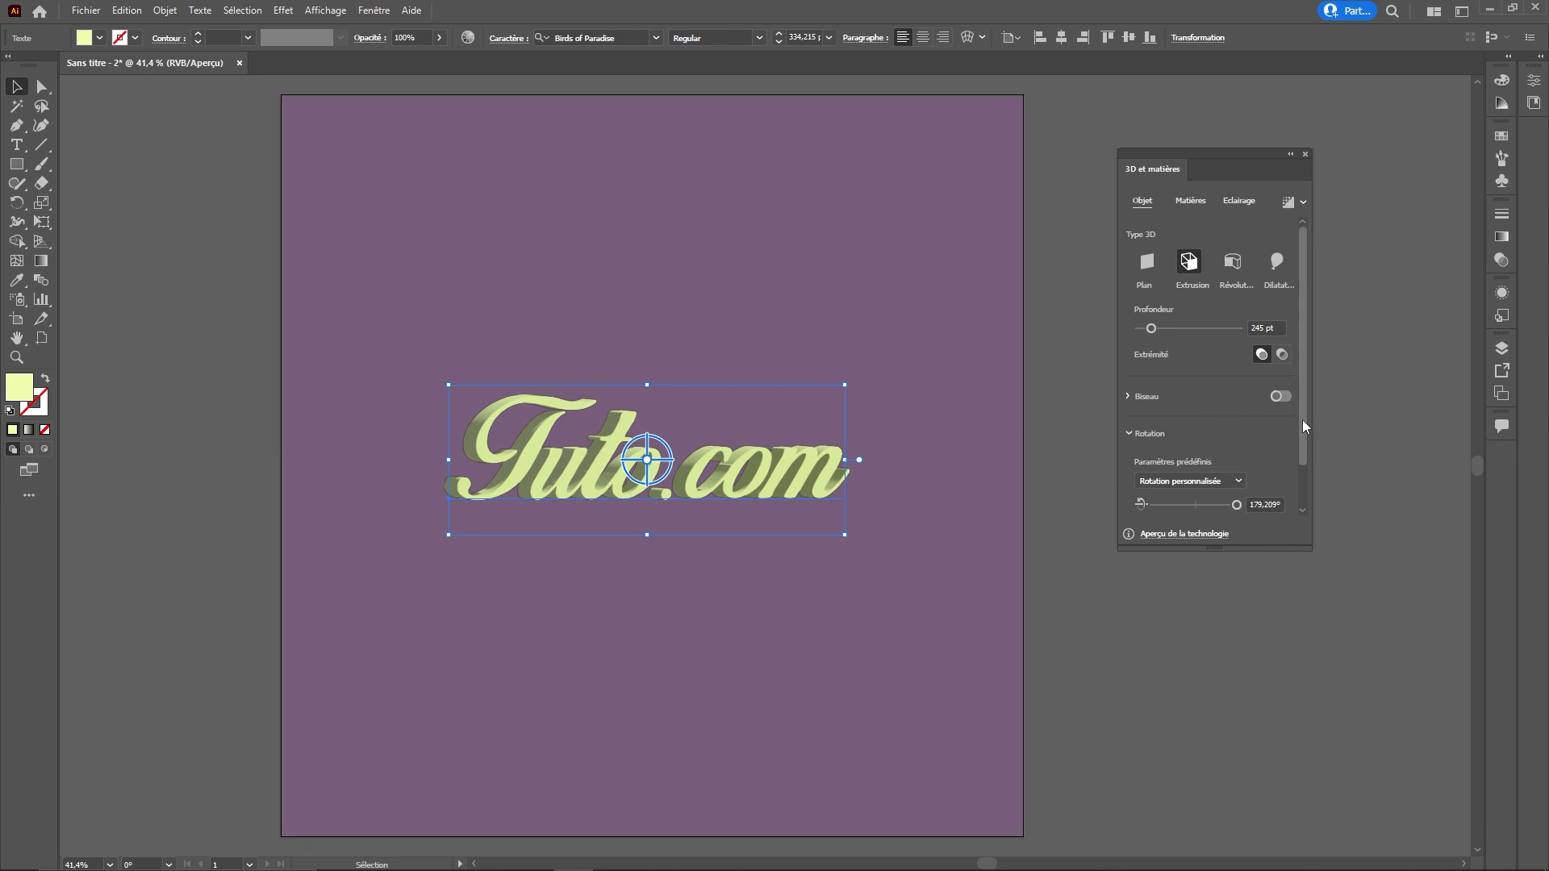
Step: Try an Arrondi bevel on the text with adjusted width, height and repetition, and switch the bevel off
left_click_drag(1302, 420, 1309, 445)
left_click(1283, 364)
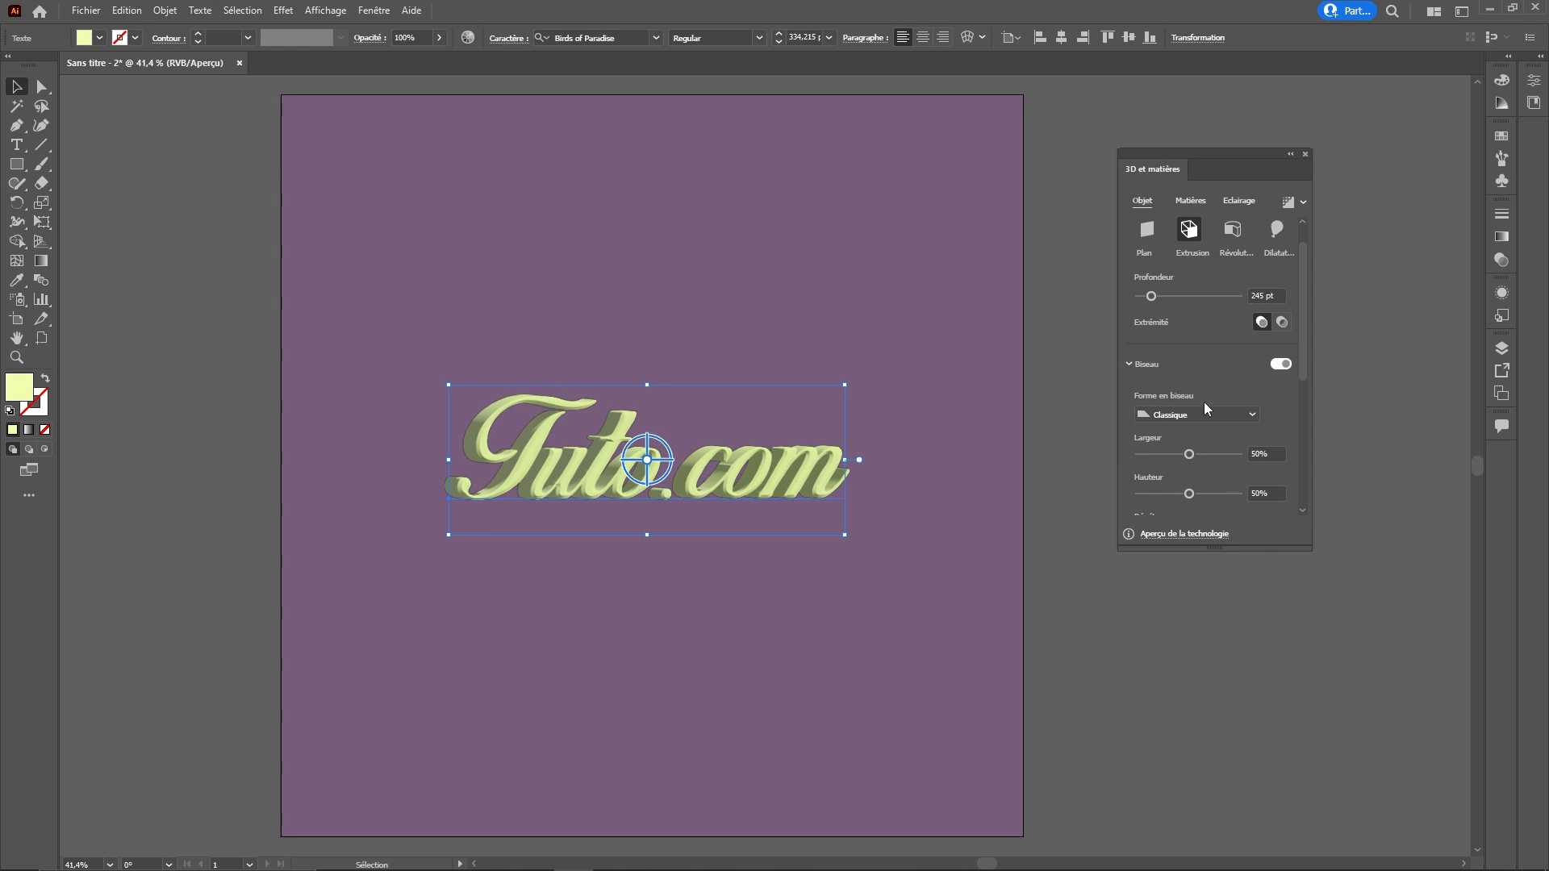
left_click_drag(1304, 374, 1238, 393)
left_click(1202, 390)
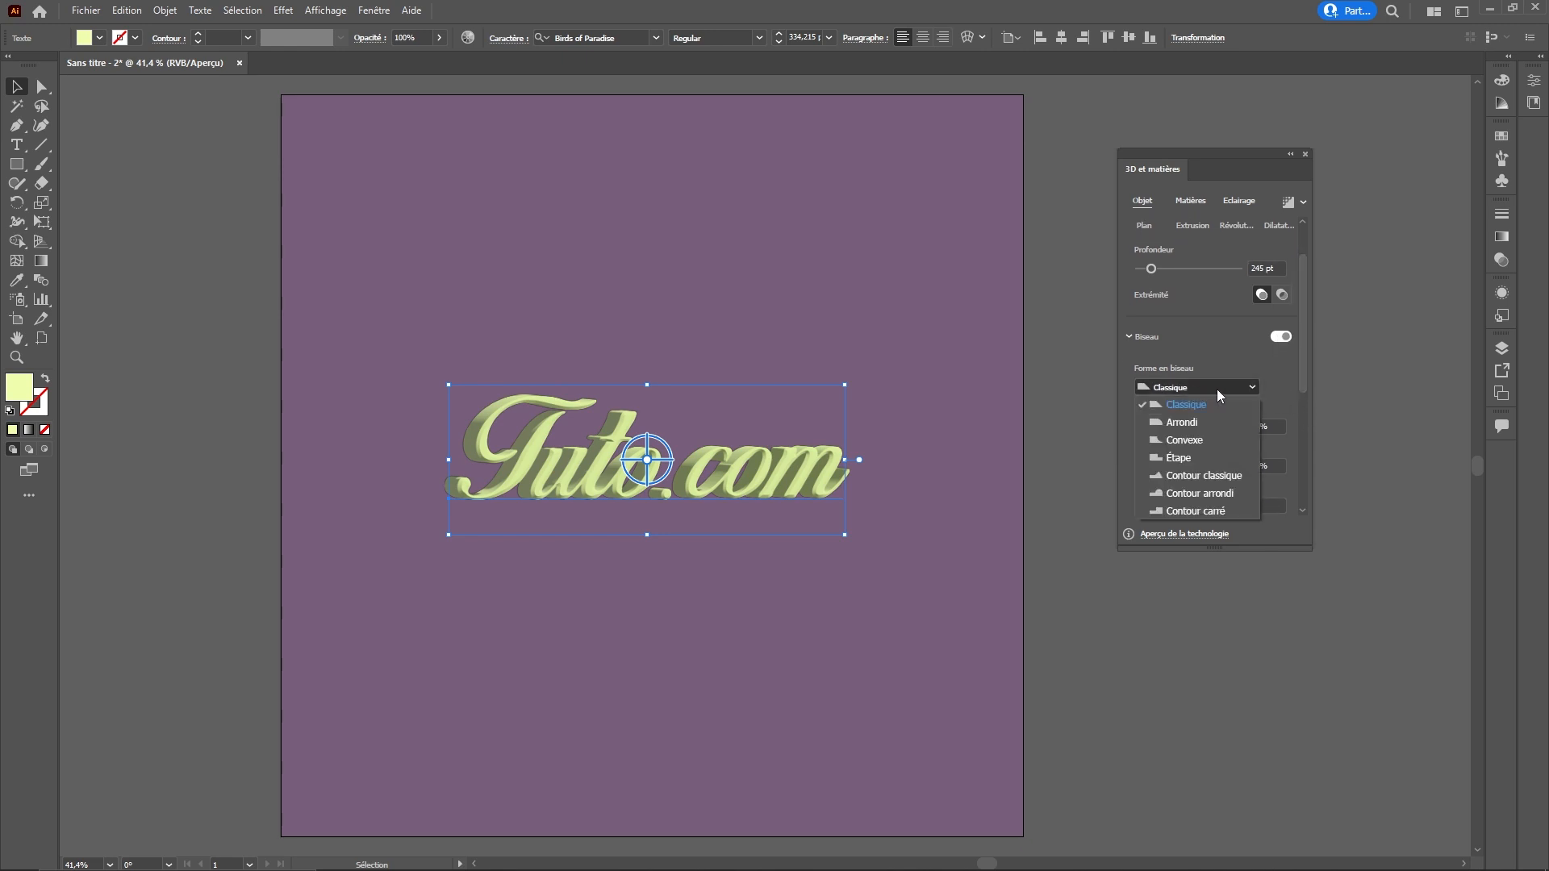
left_click(1178, 420)
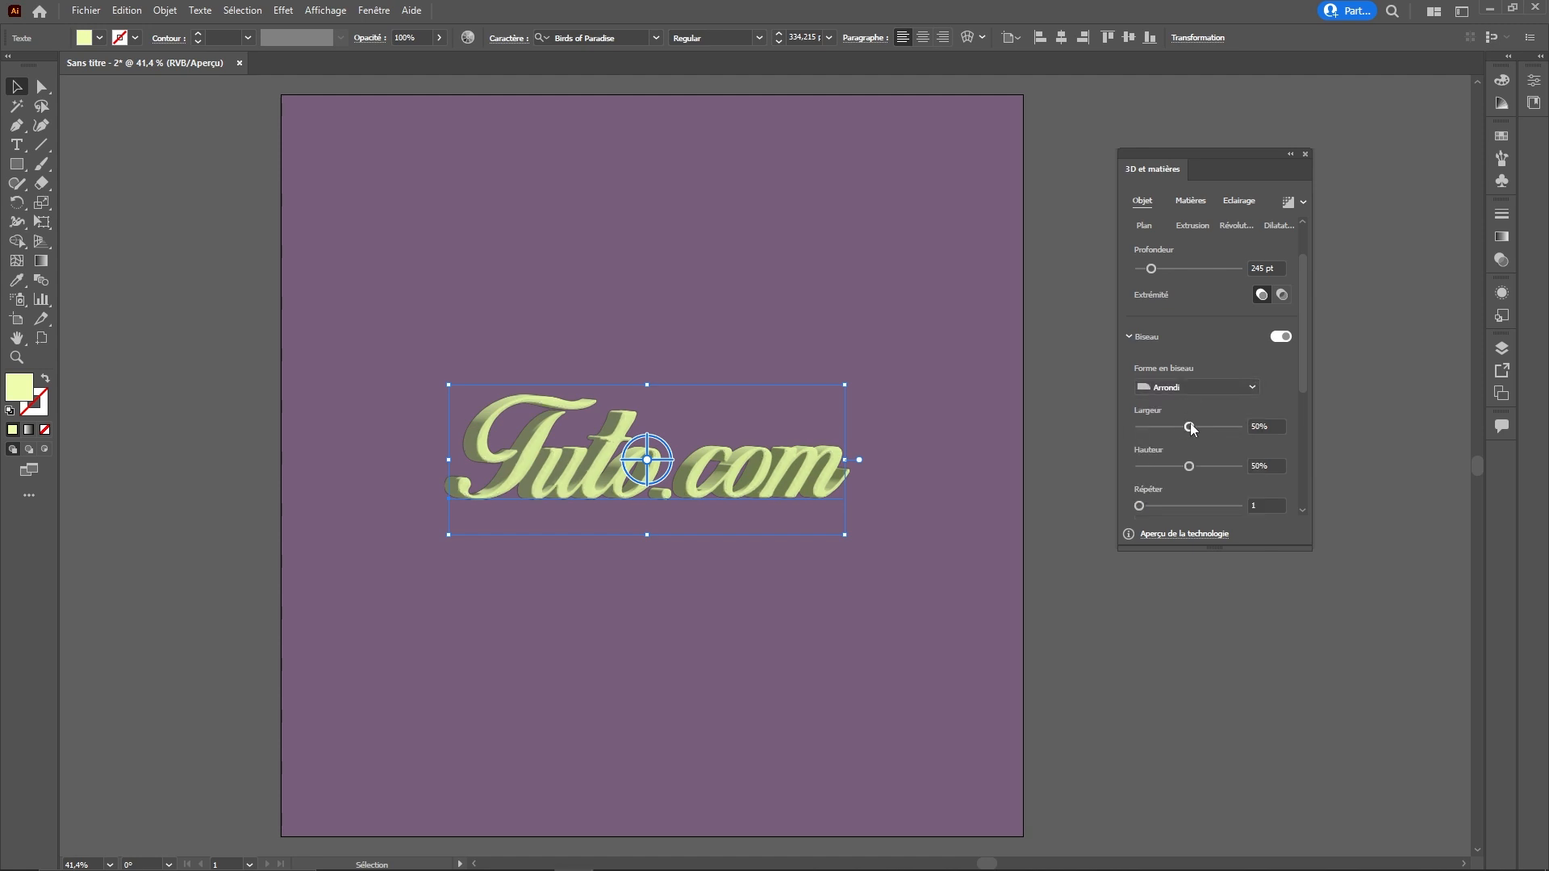
left_click_drag(1194, 426, 1201, 466)
left_click_drag(1151, 511, 1152, 512)
scroll(1191, 409, "down", 5)
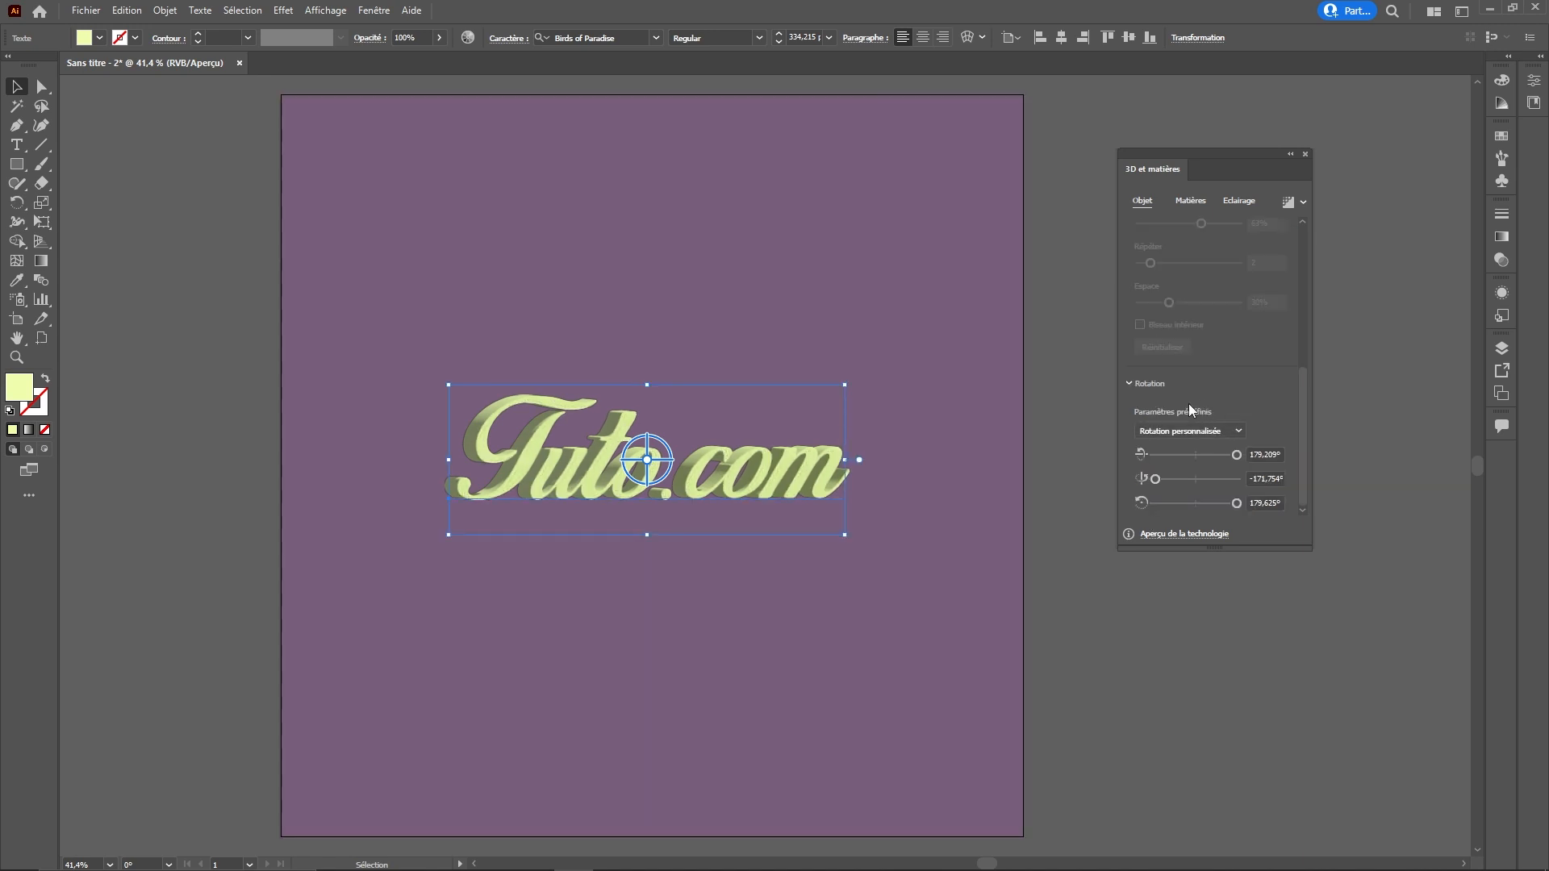
Step: Adjust the text's rotation around the X and Y axes to an oblique angle that exposes its deep sides
left_click_drag(1158, 485, 1153, 480)
mouse_move(1237, 455)
left_mouse_down()
mouse_move(1223, 456)
mouse_move(1247, 453)
left_mouse_up()
left_click_drag(1155, 479, 1161, 479)
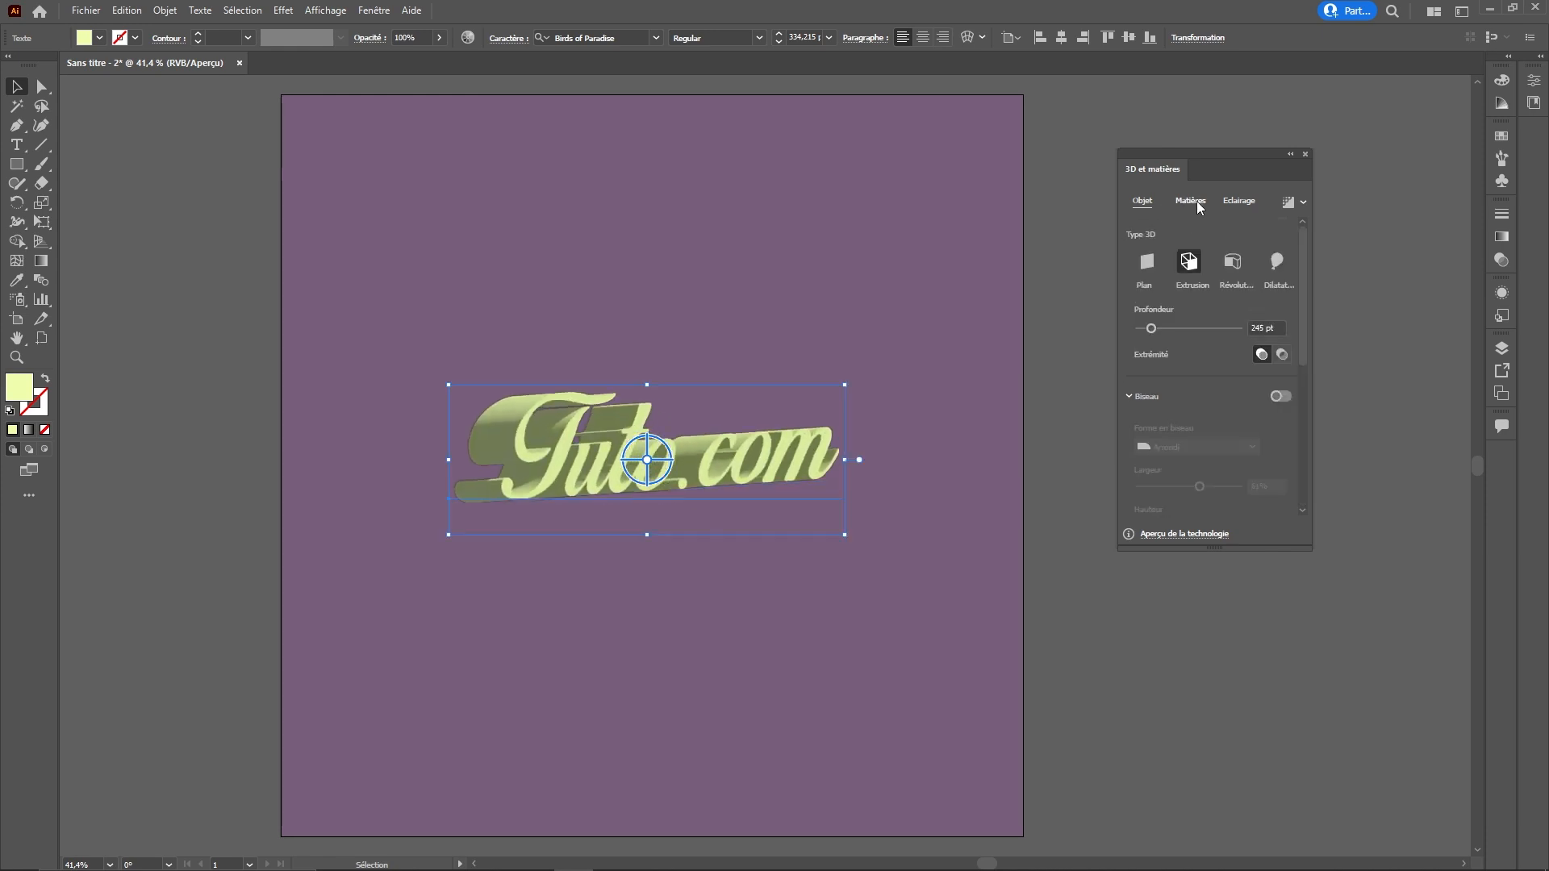
Step: Try several library materials on the text, including the Chaussée paving, Tissu Oxford and Marbre Calacatta
left_click(1197, 201)
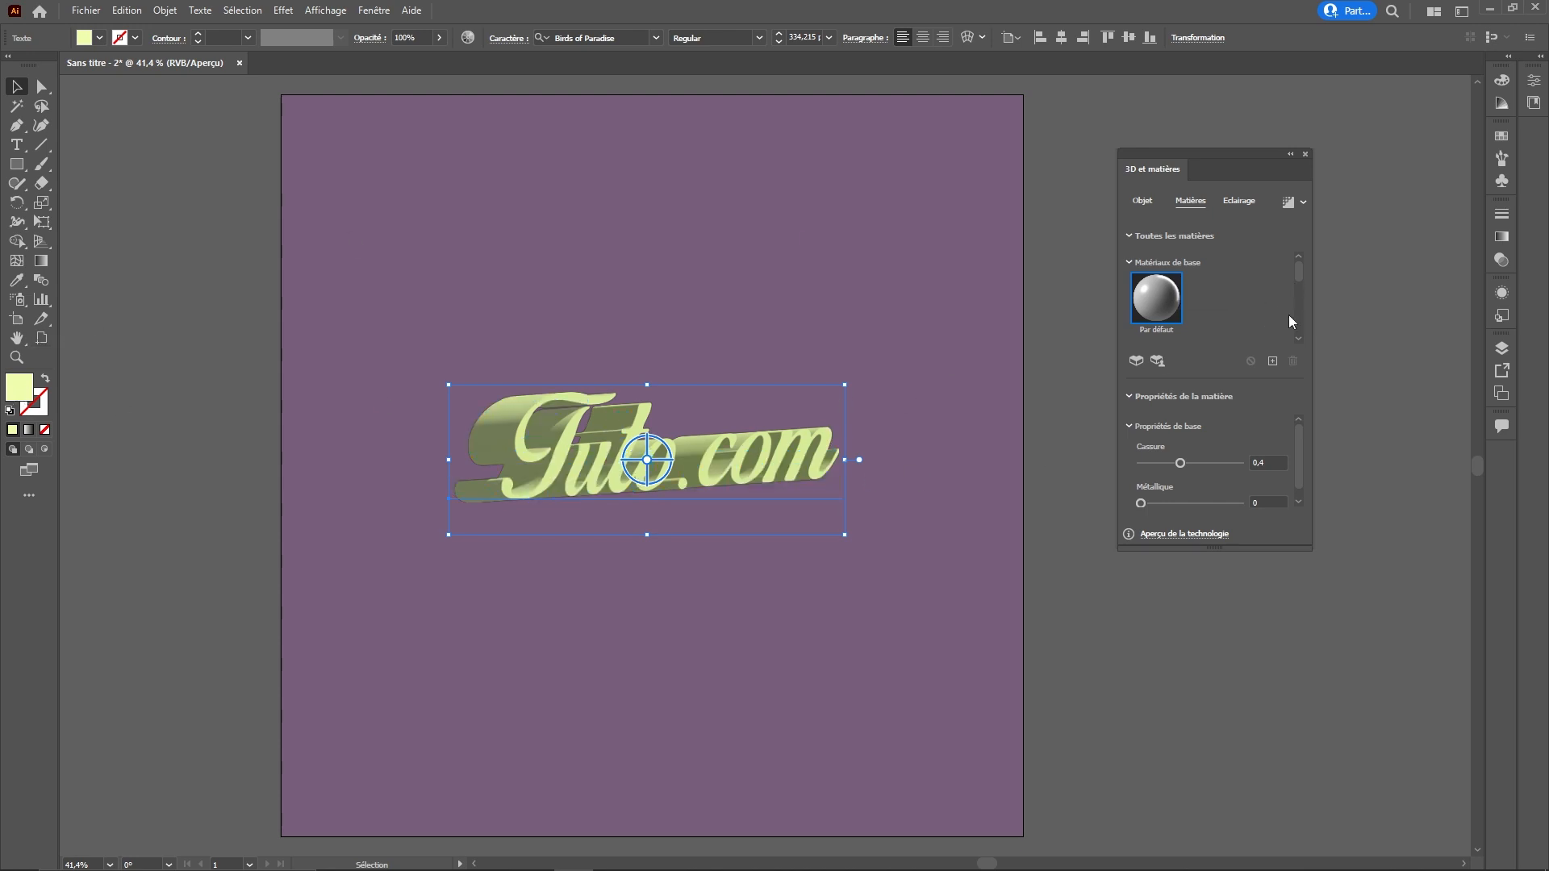
left_click(1299, 339)
left_click(1299, 340)
left_click(1298, 339)
left_click(1299, 340)
left_click(1298, 340)
left_click(1298, 339)
left_click(1298, 339)
left_click(1299, 340)
left_click(1298, 340)
left_click(1299, 339)
left_click(1226, 300)
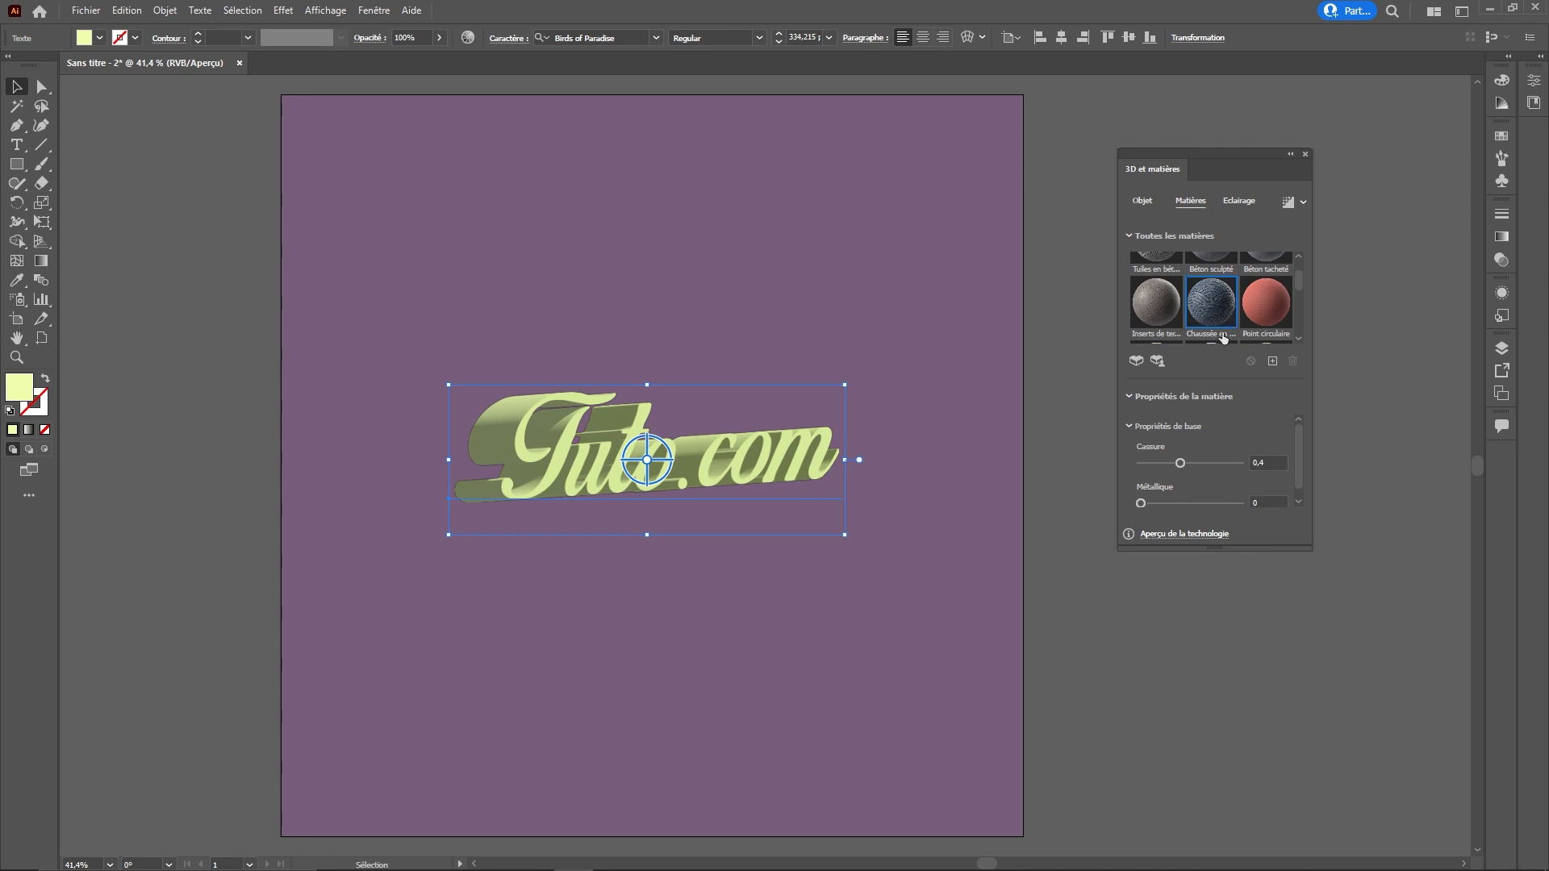
key("Down")
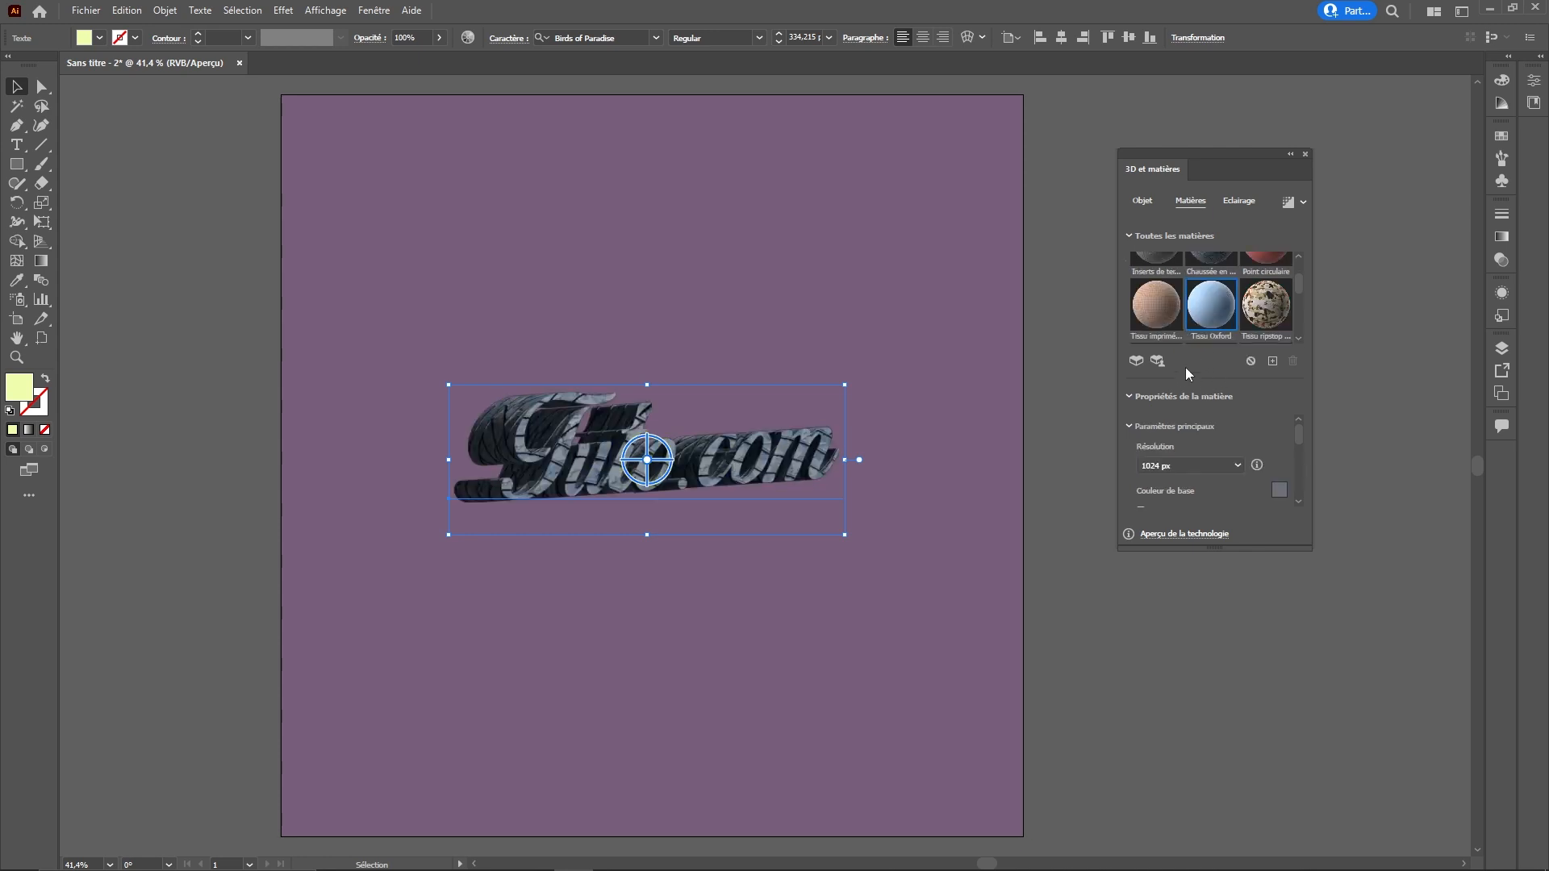
left_click(1257, 326)
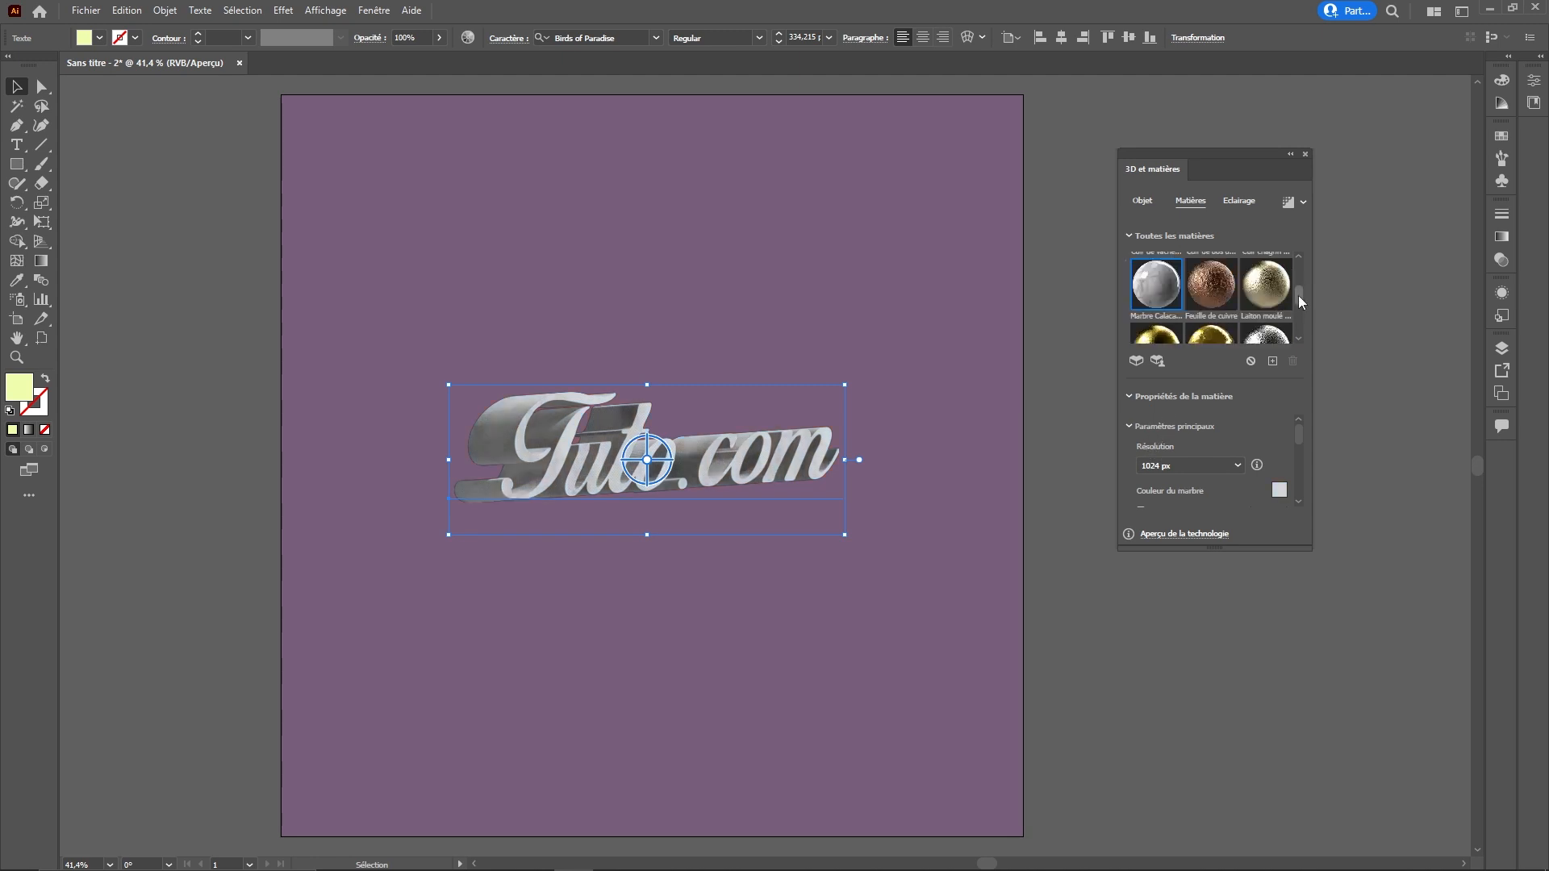
left_click_drag(1299, 295, 1301, 322)
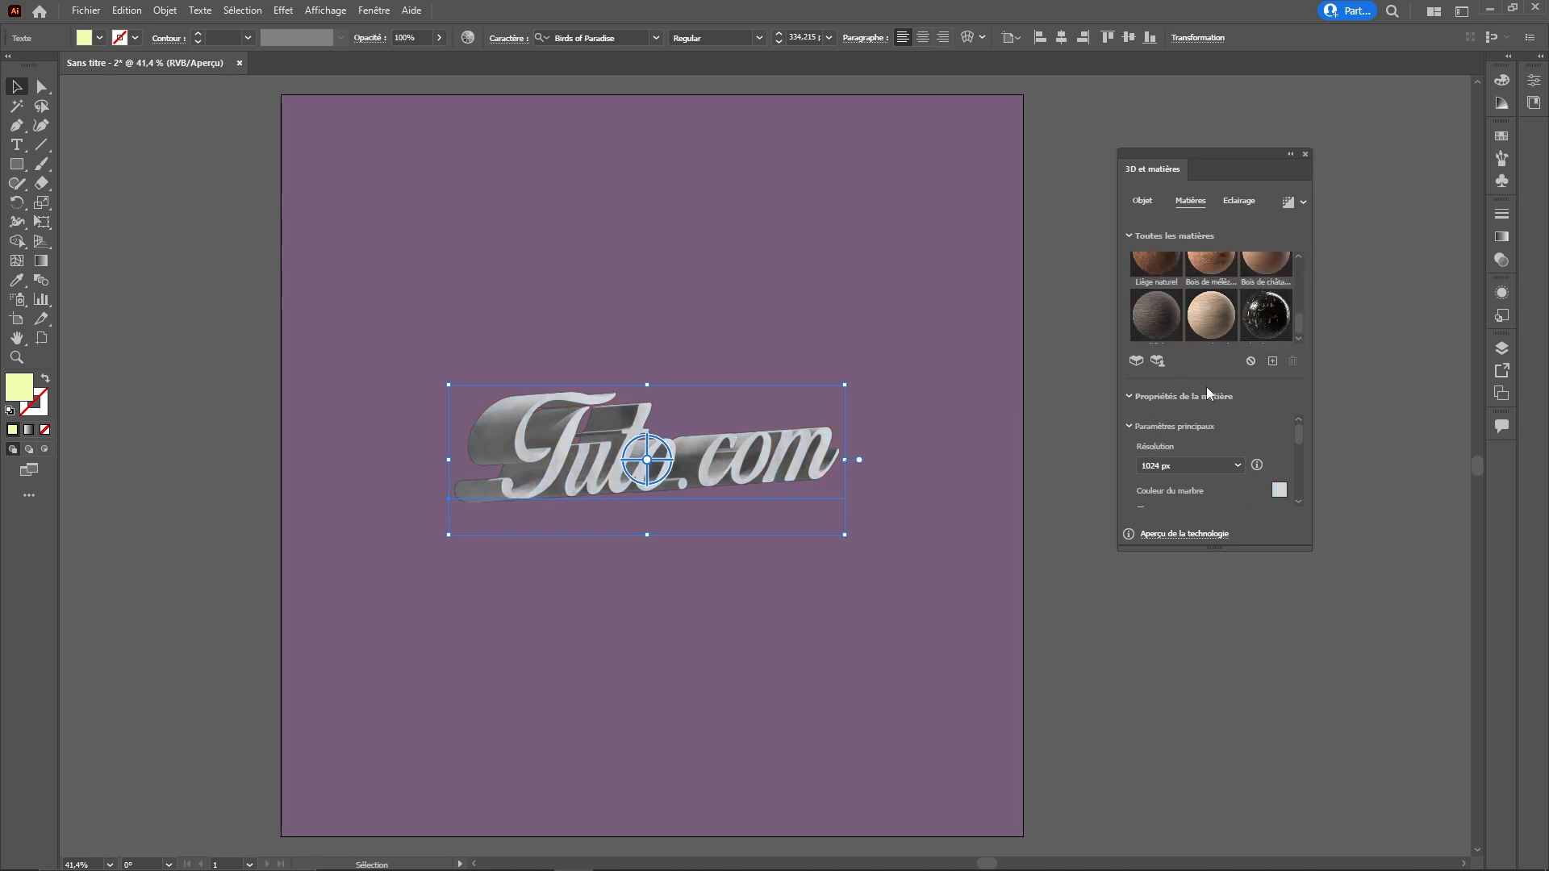
left_click(1272, 362)
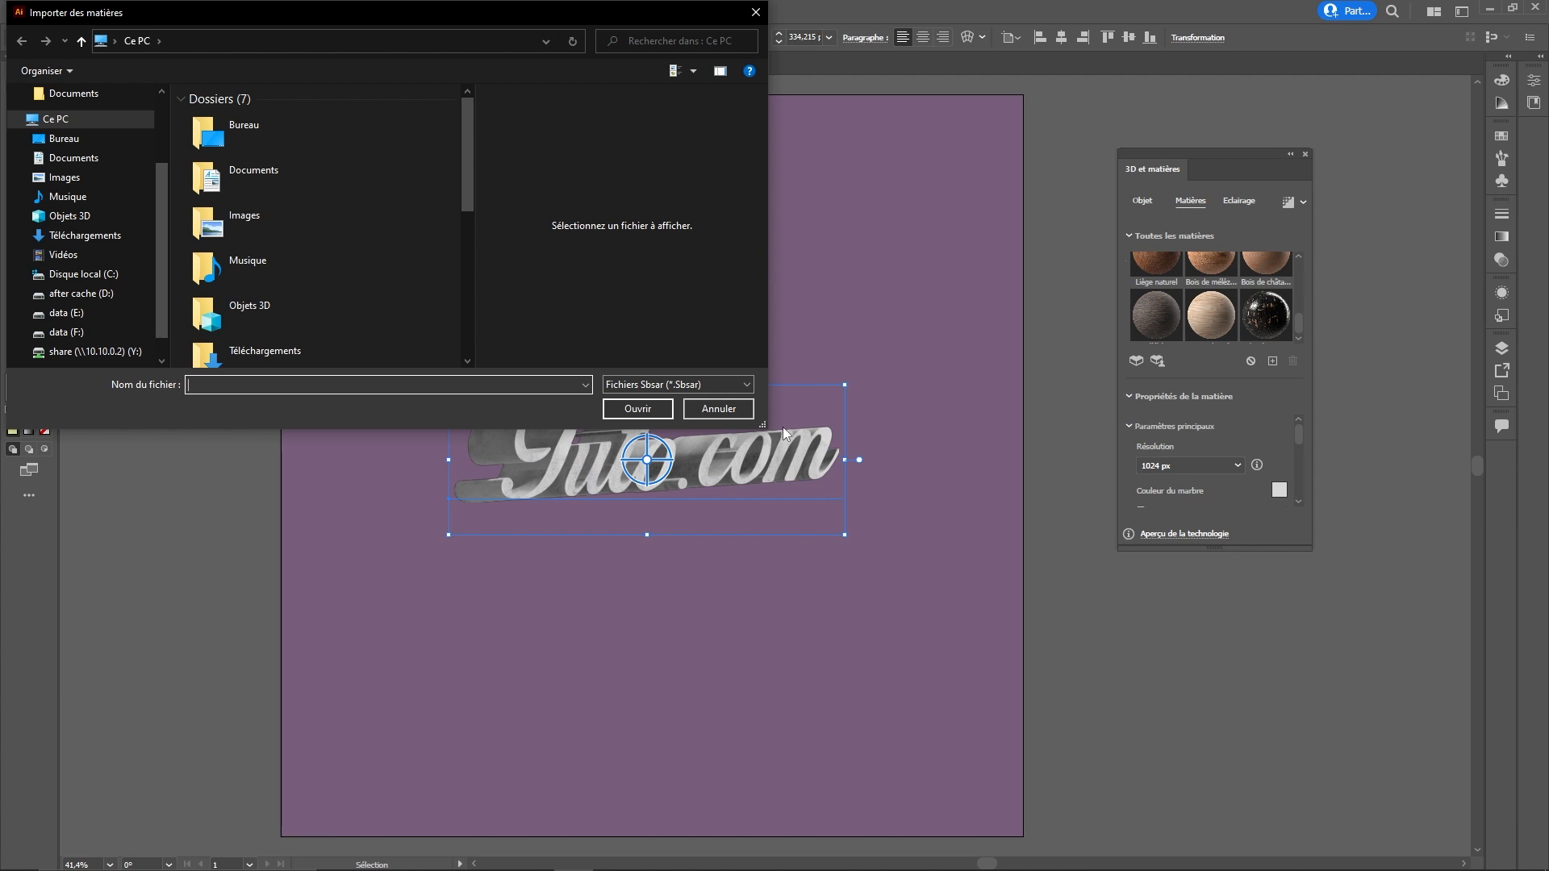
left_click(718, 410)
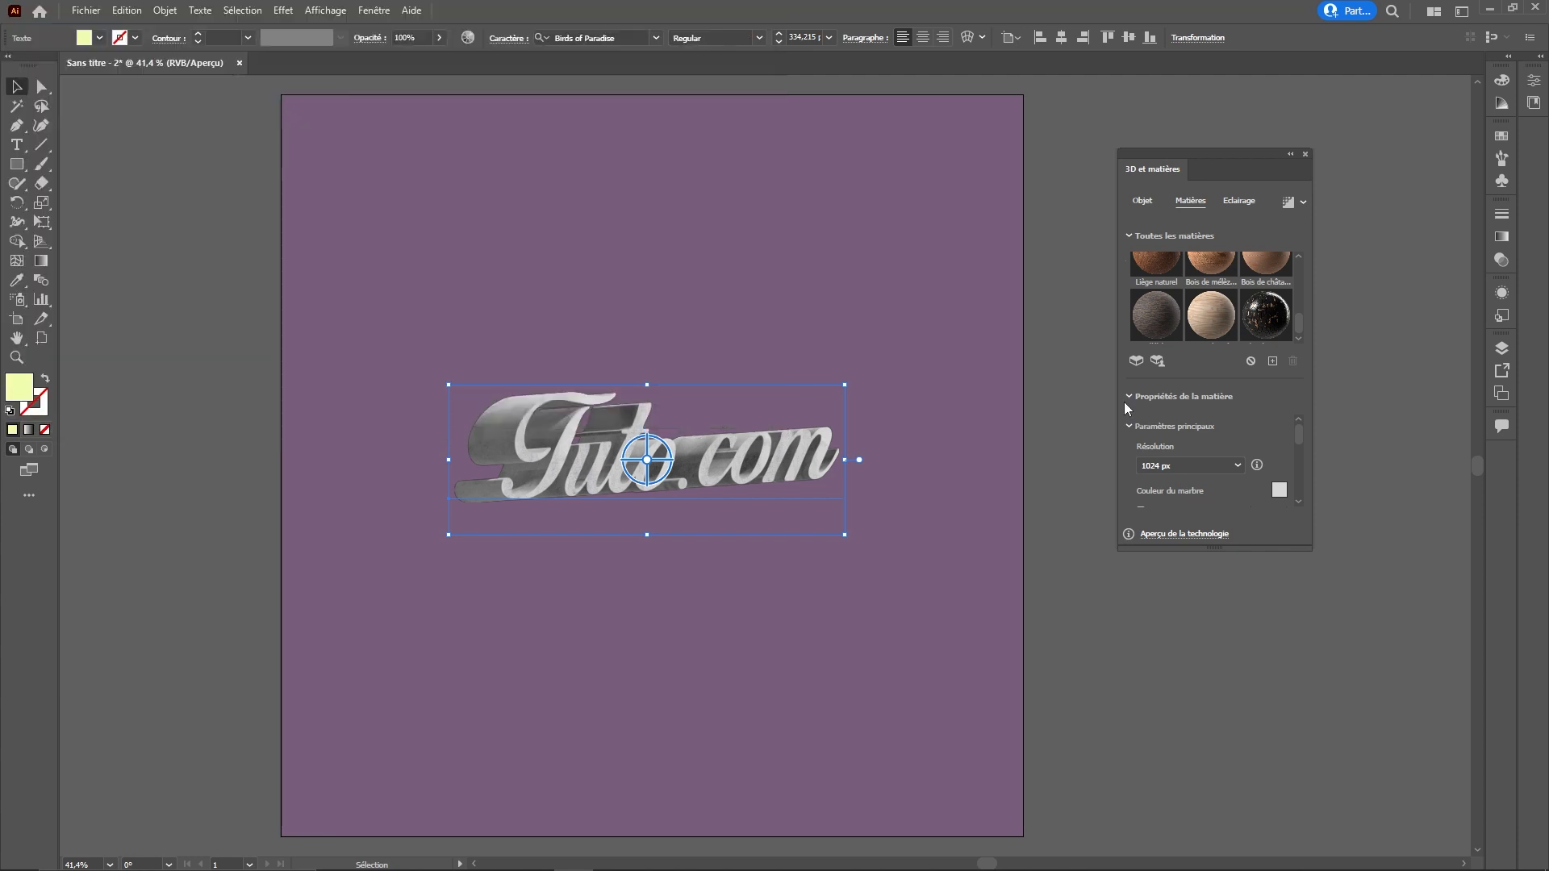
Step: Open Adobe Substance 3D Assets in the browser and download the free Old Corrugated Freight Elevator Door material from the Métal category
left_click(1136, 362)
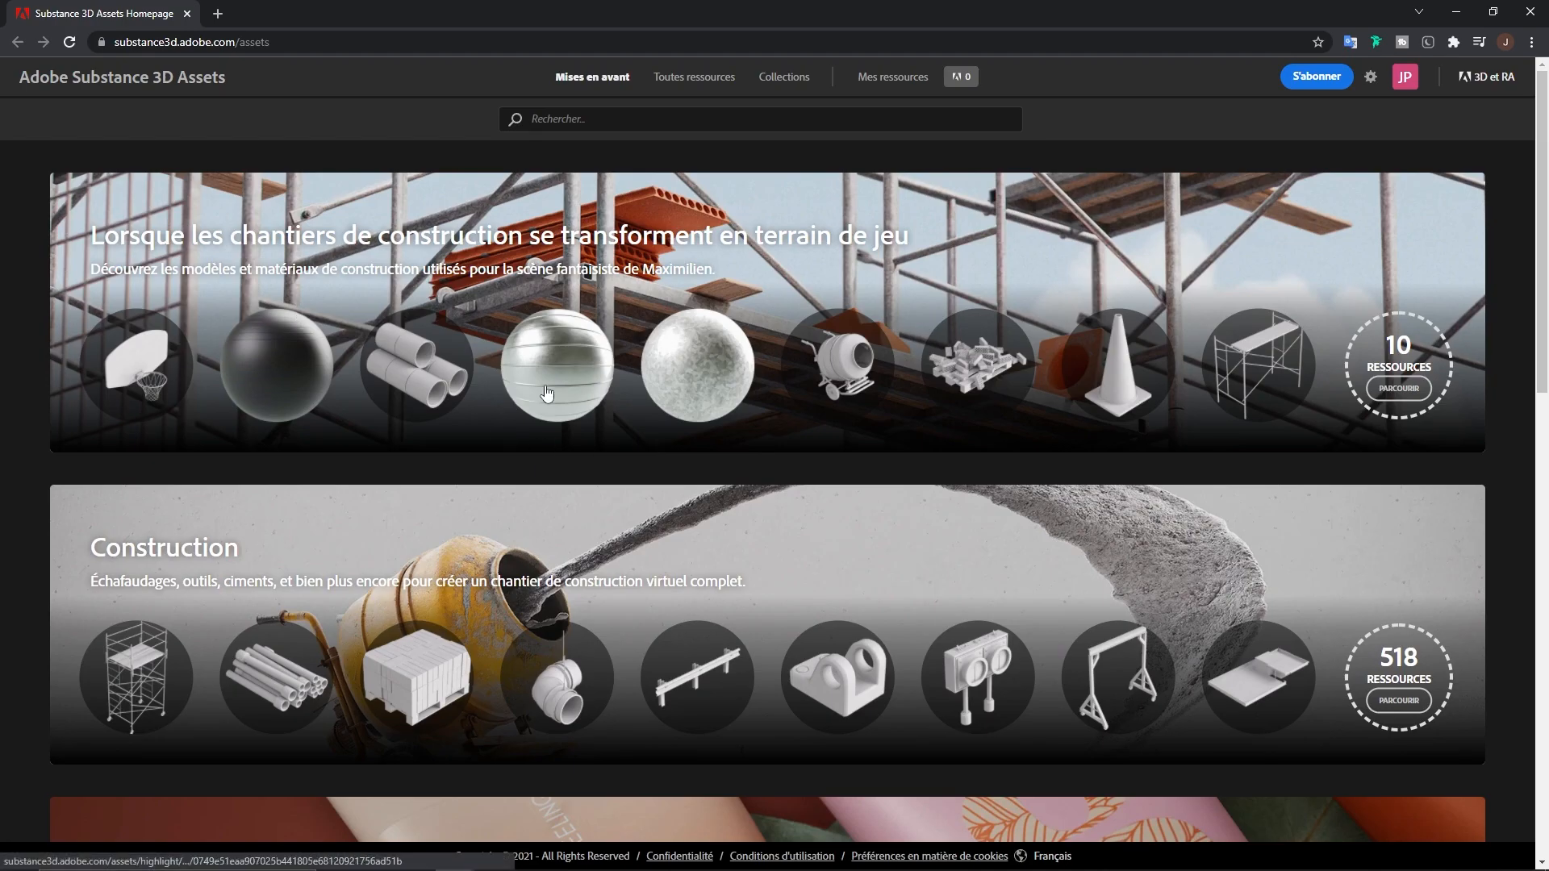
scroll(567, 419, "down", 2)
scroll(567, 419, "down", 7)
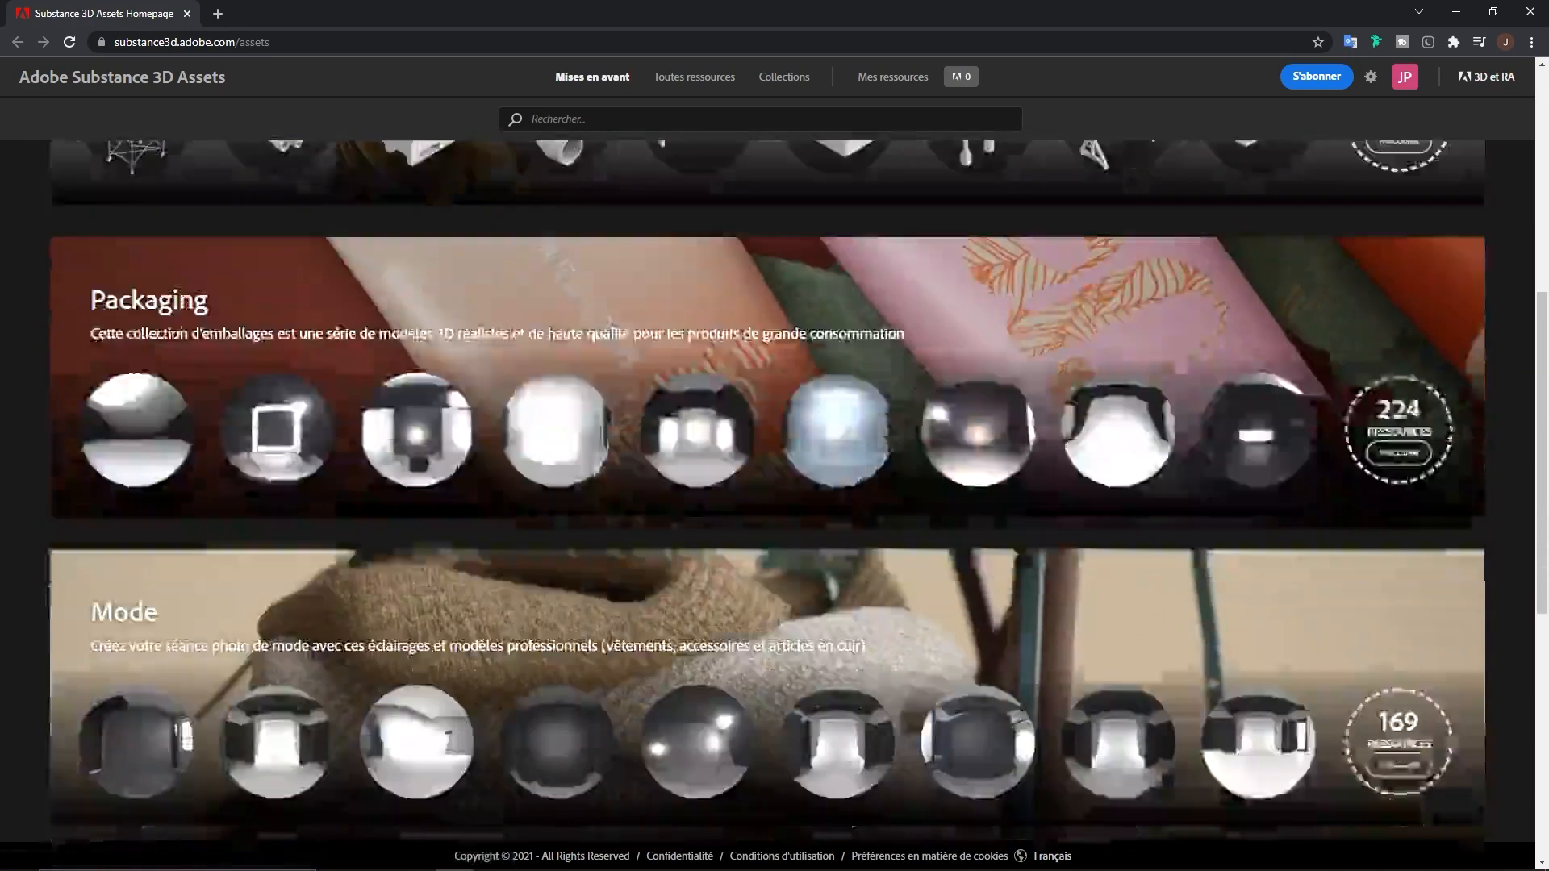
scroll(699, 582, "down", 3)
scroll(698, 582, "up", 9)
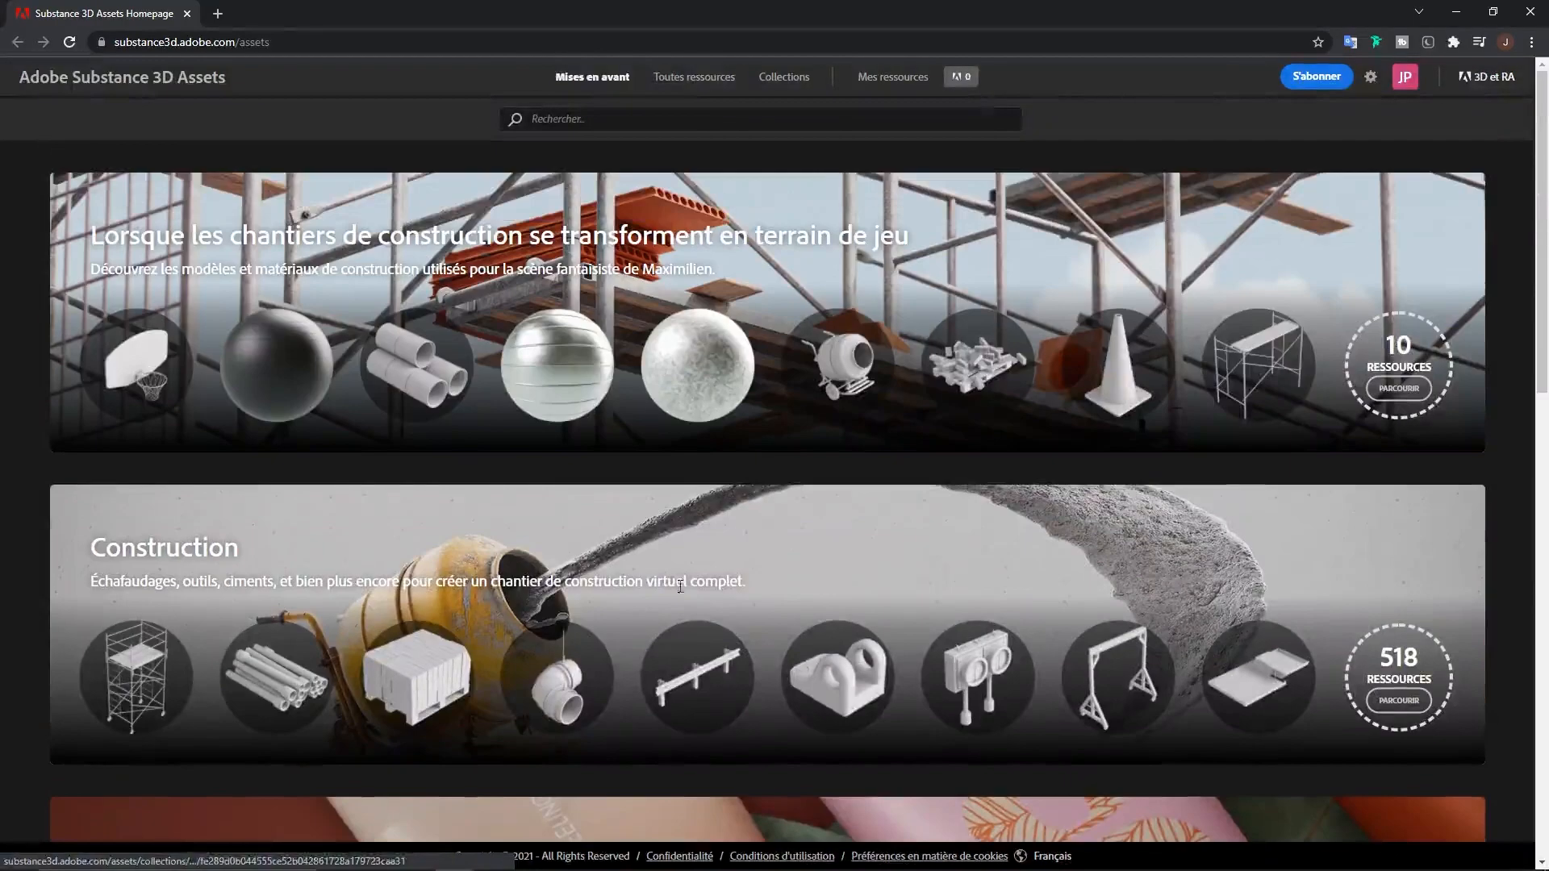
left_click(691, 77)
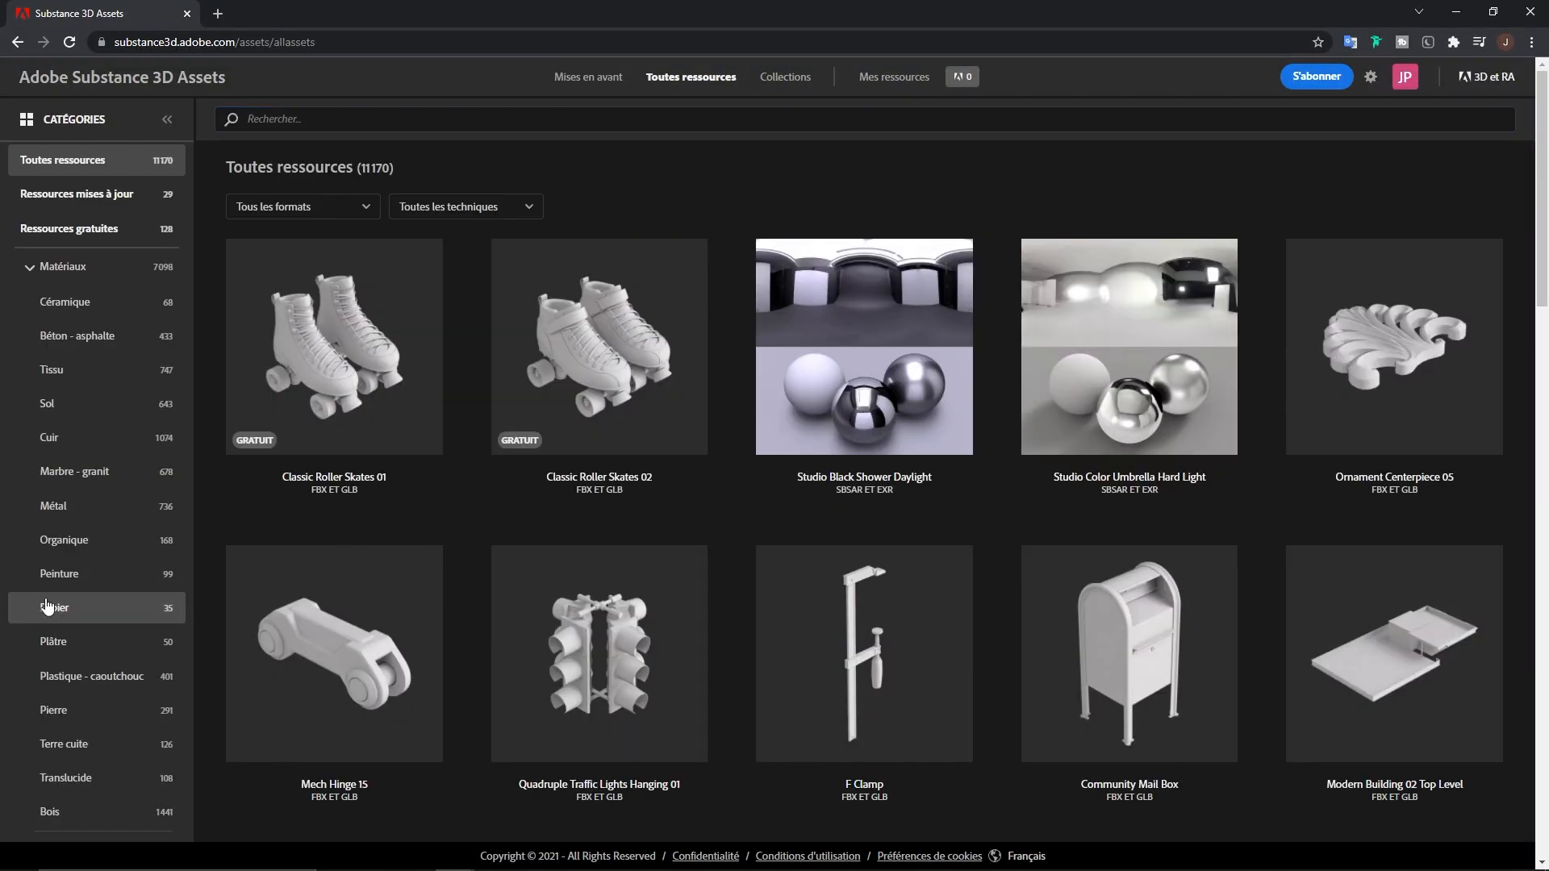
left_click(62, 506)
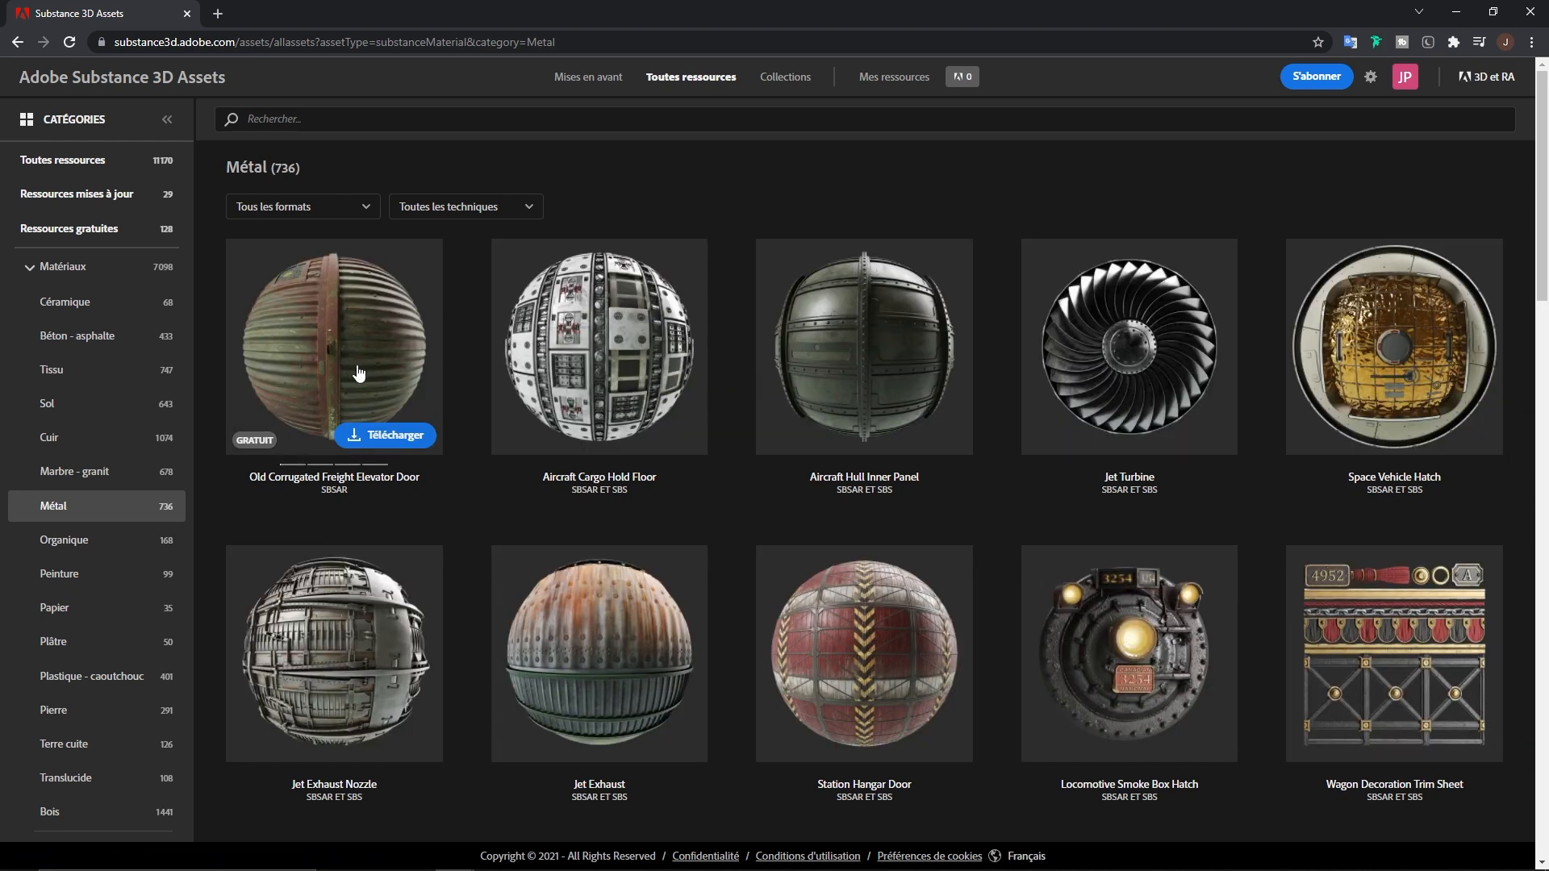
left_click(373, 434)
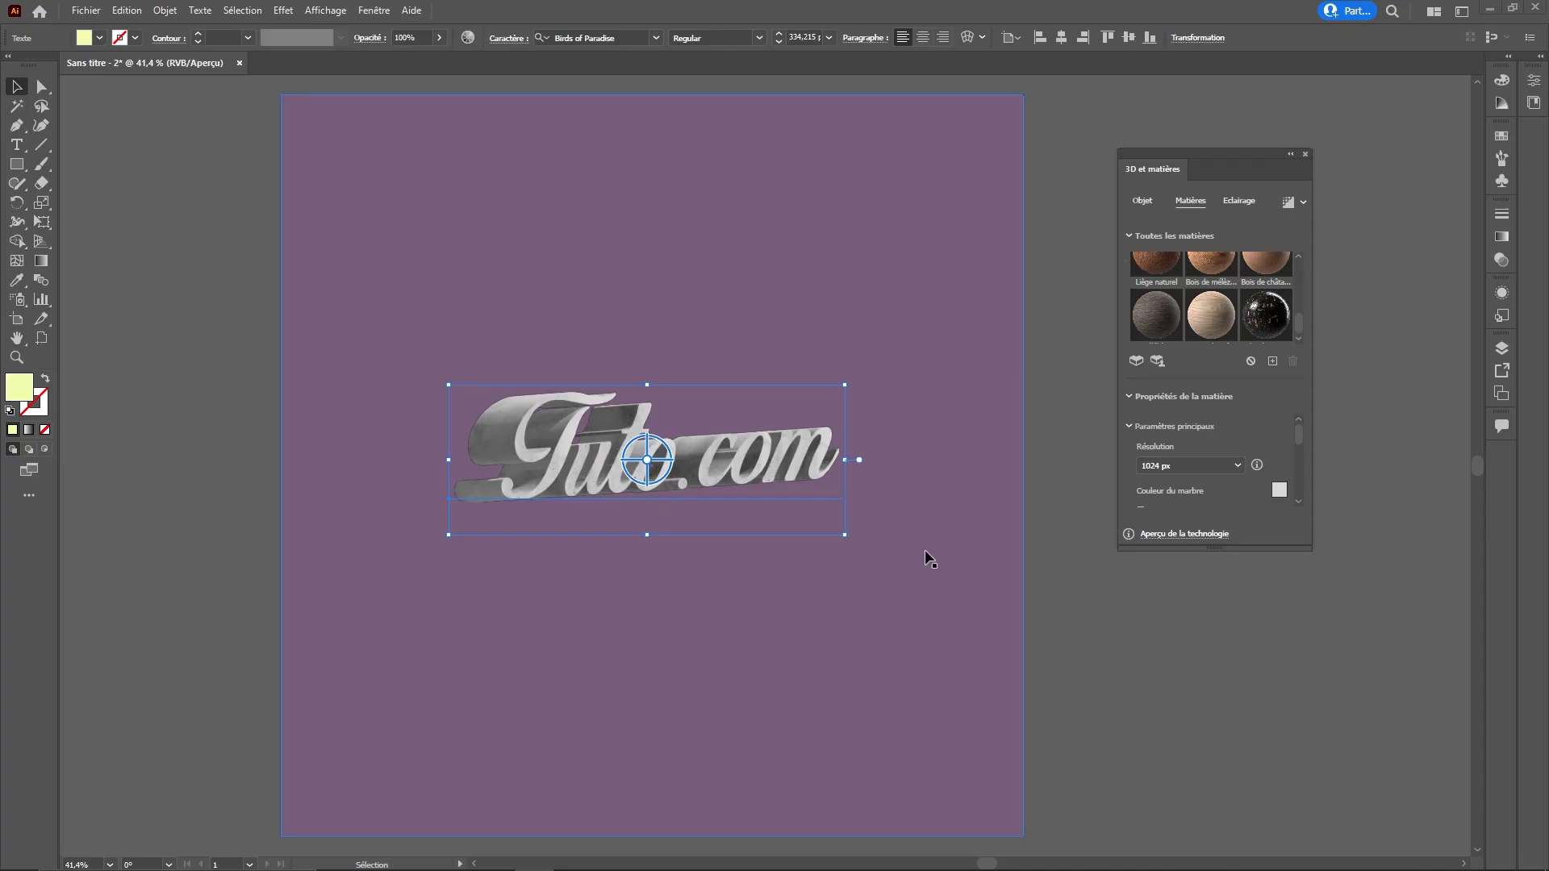
Step: Back in Illustrator, import old_corrugated_freight_elevator_door.sbsar from the new 2022 folder on drive F: and apply it to the text
left_click_drag(1226, 543, 1214, 730)
left_click(1273, 450)
left_click(66, 332)
left_click(360, 134)
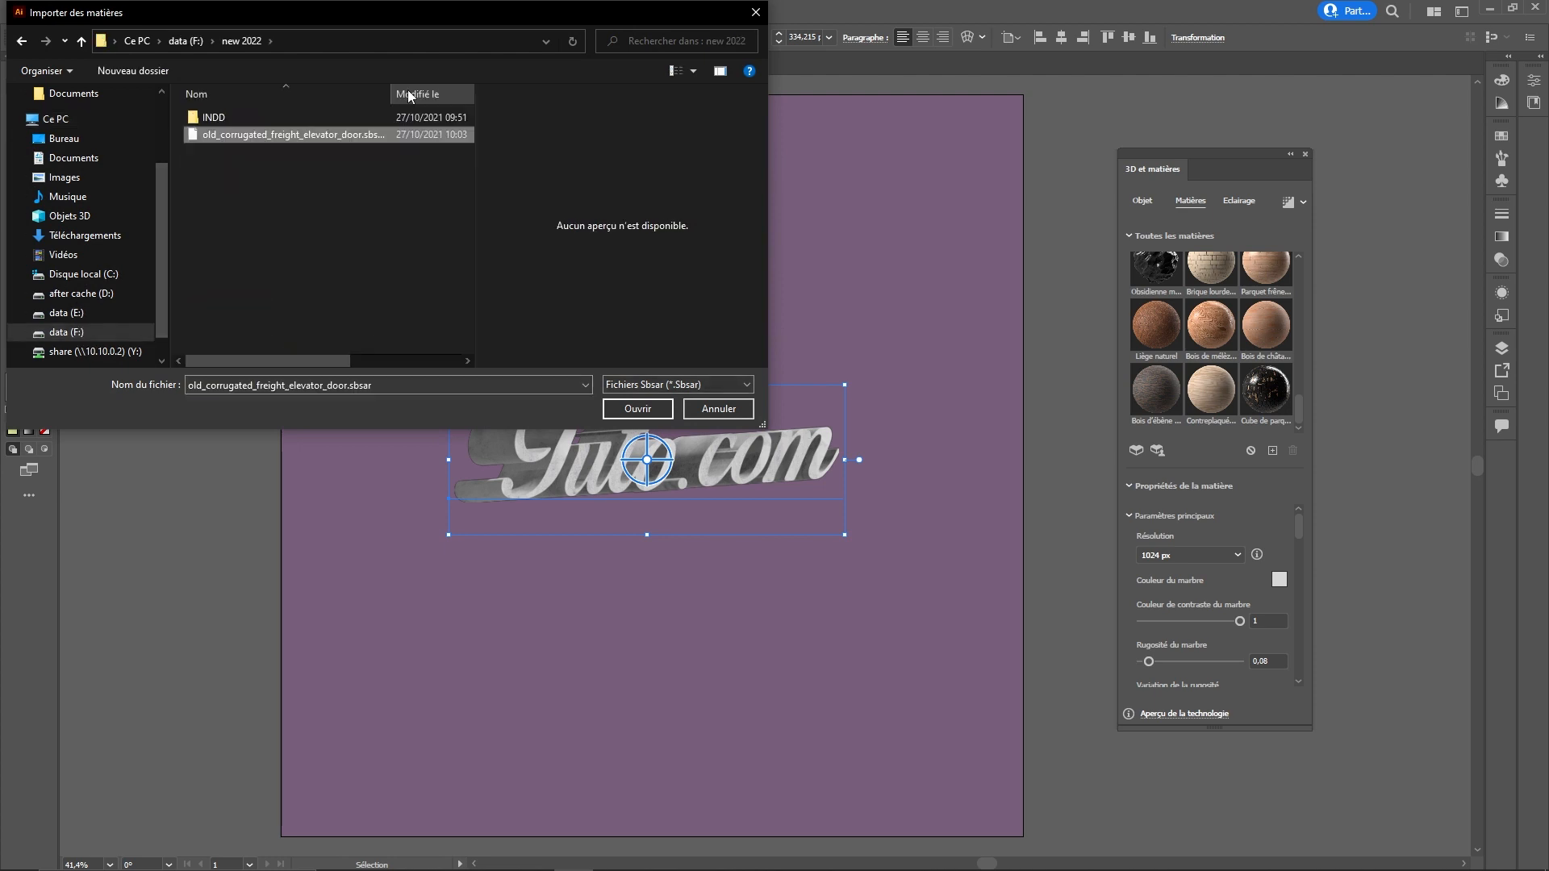
double_click(360, 134)
left_click_drag(1303, 408, 1304, 260)
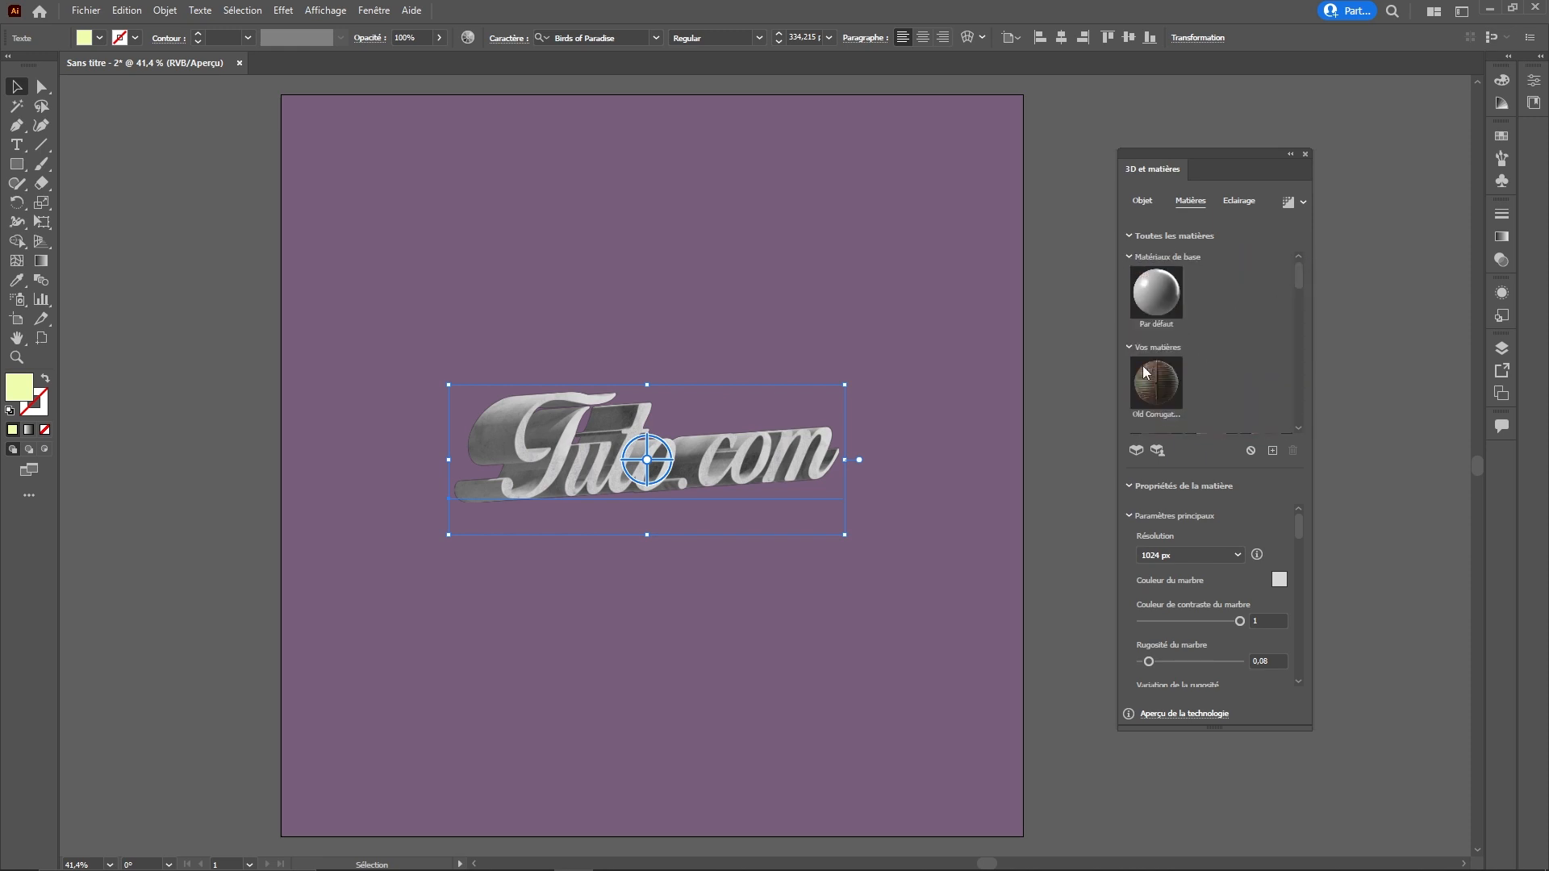
left_click(1158, 384)
Step: Change Color 1 of the corrugated door material to a light cyan blue
scroll(1257, 539, "down", 1)
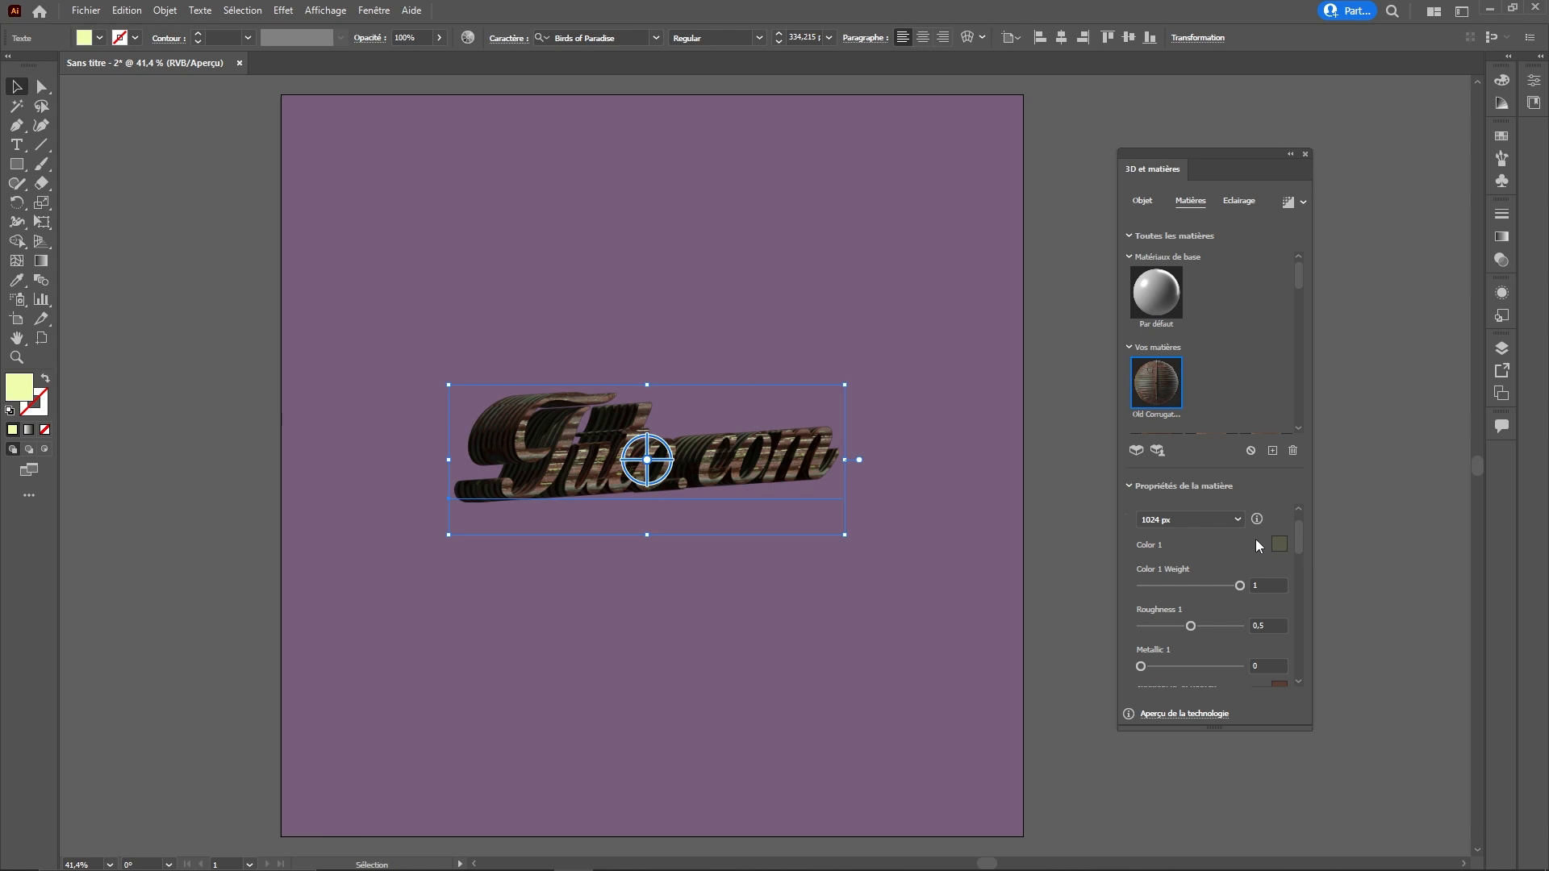
left_click(1238, 519)
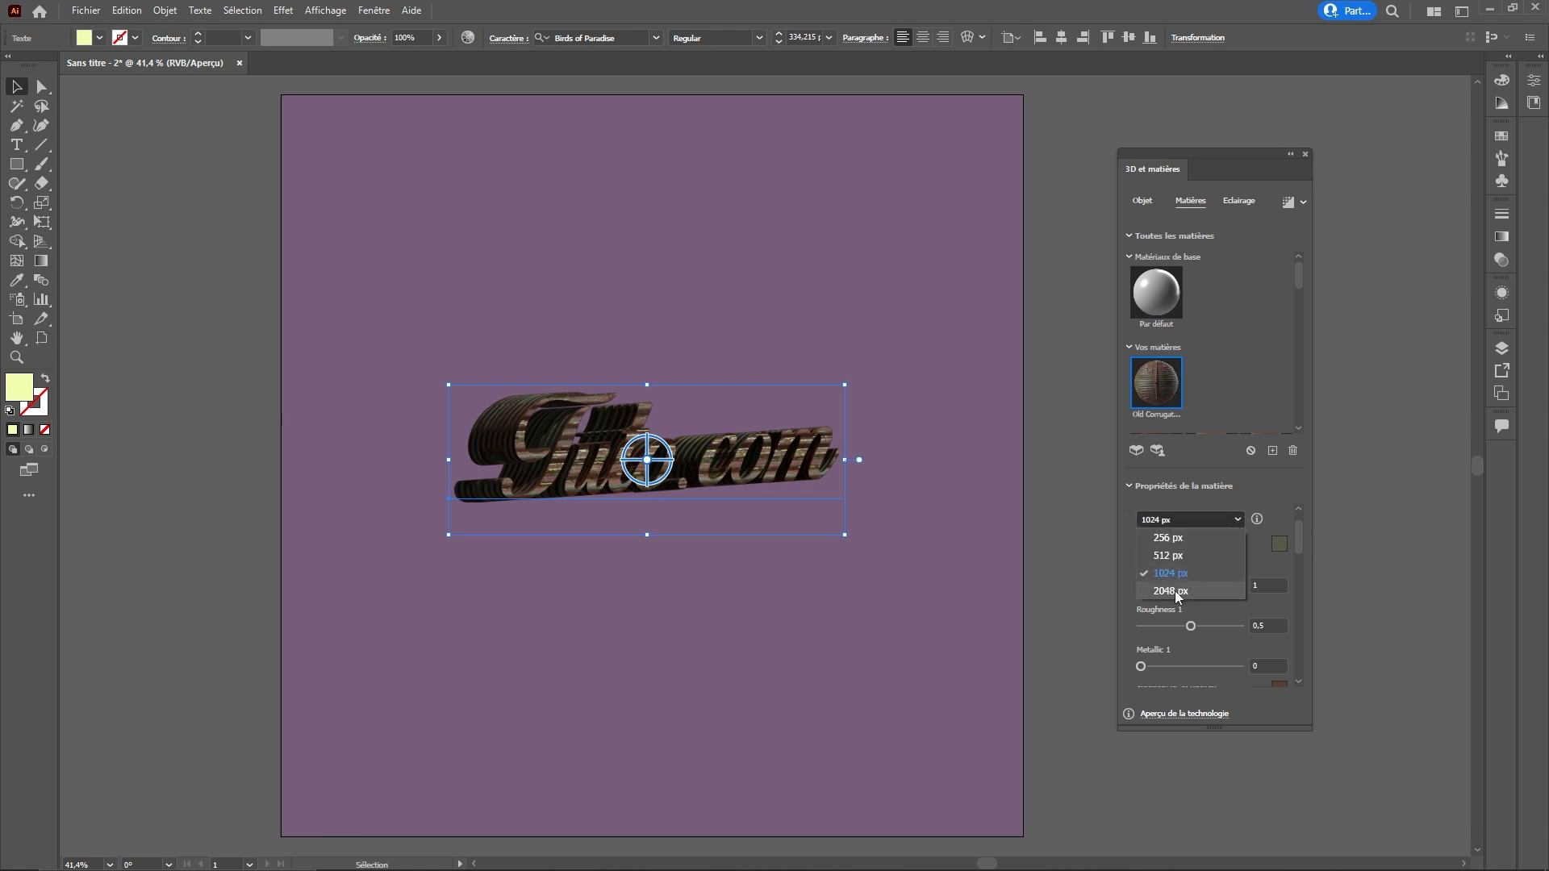
left_click(1260, 552)
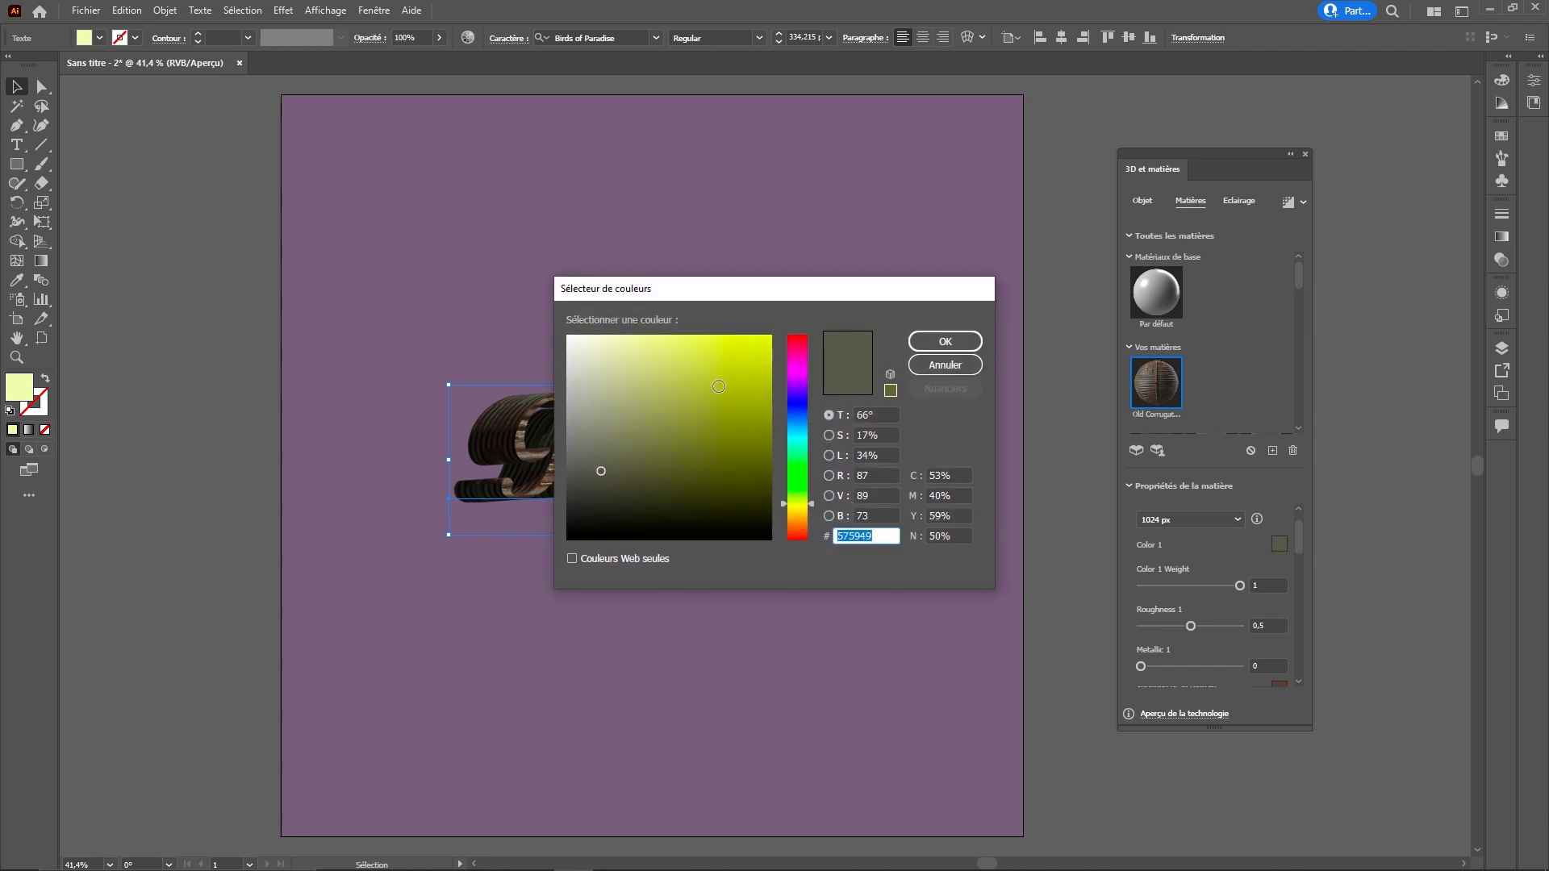
left_click_drag(802, 452, 802, 433)
left_click_drag(666, 342, 663, 350)
left_click(945, 350)
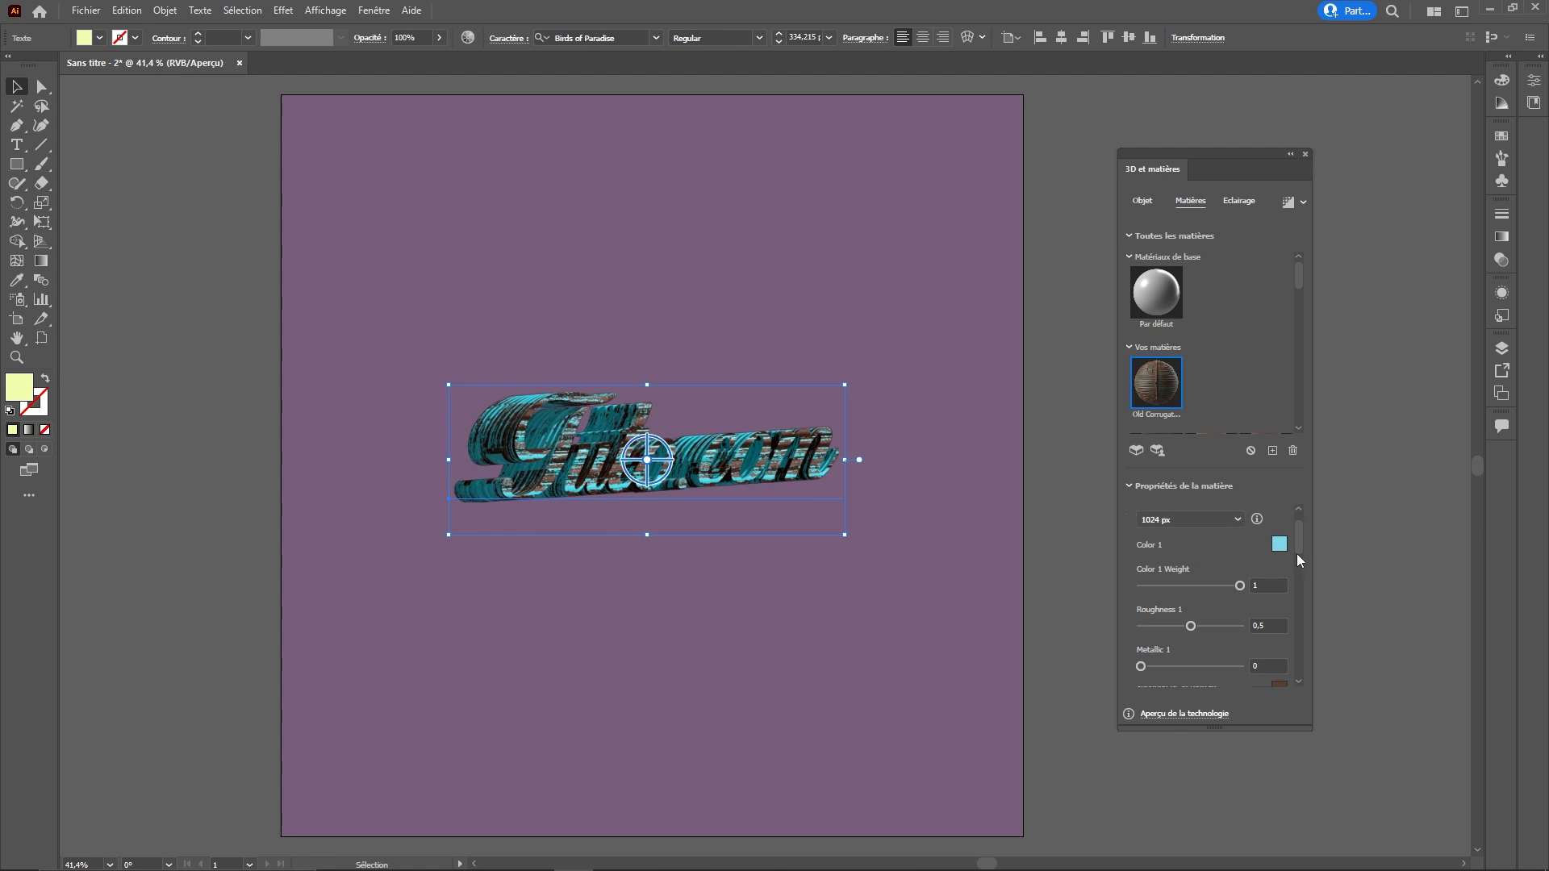
scroll(1300, 548, "down", 1)
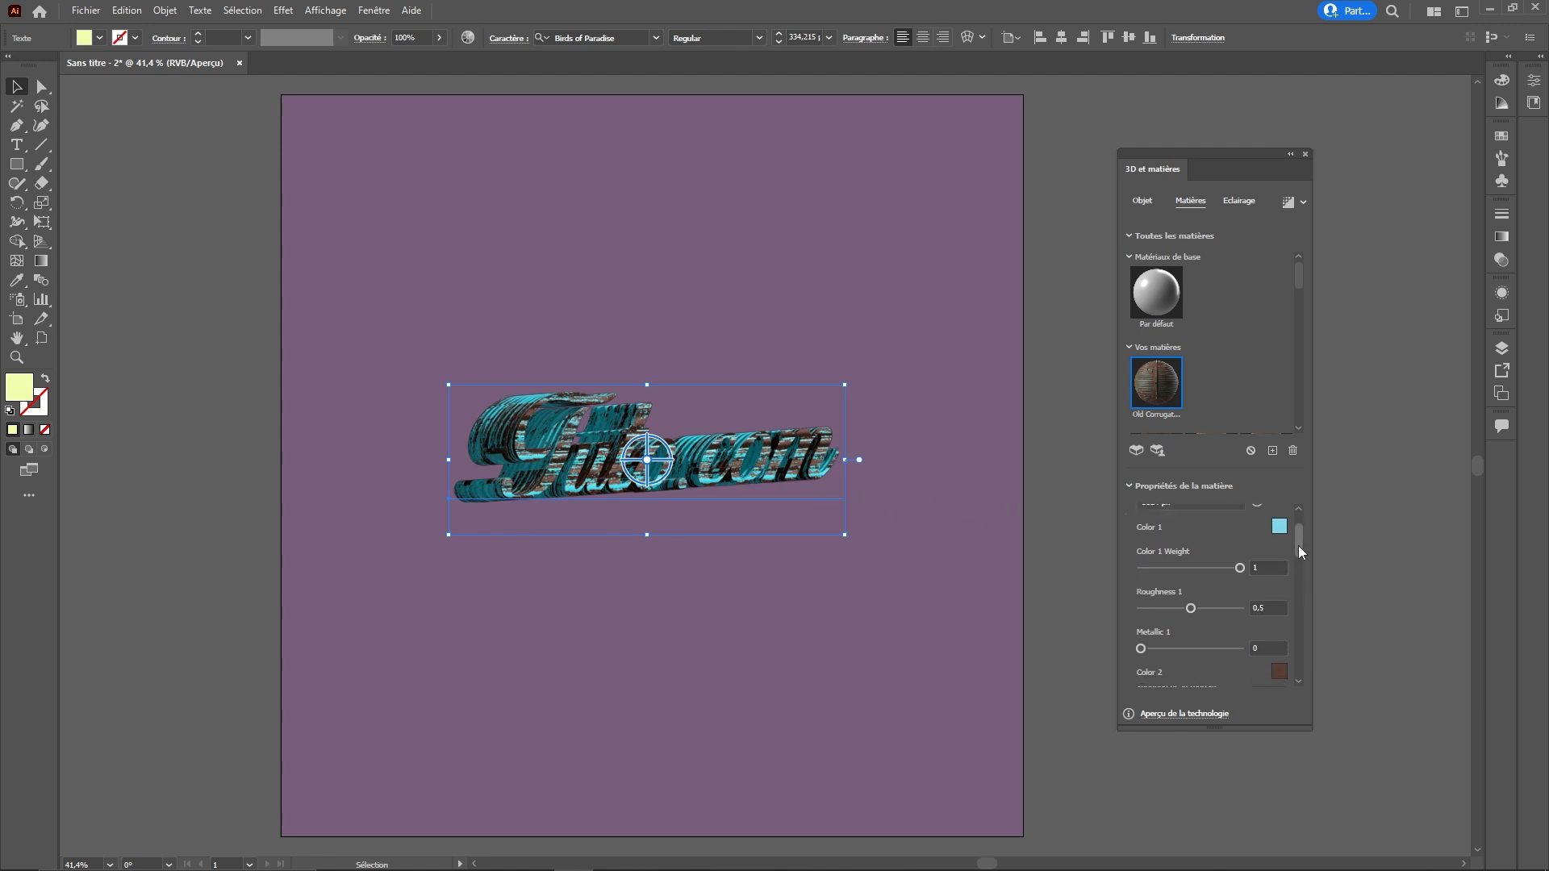
Step: Set the corrugated door material's Roughness 1 to 0,63 and Metallic 1 to 0,23
scroll(1299, 549, "down", 3)
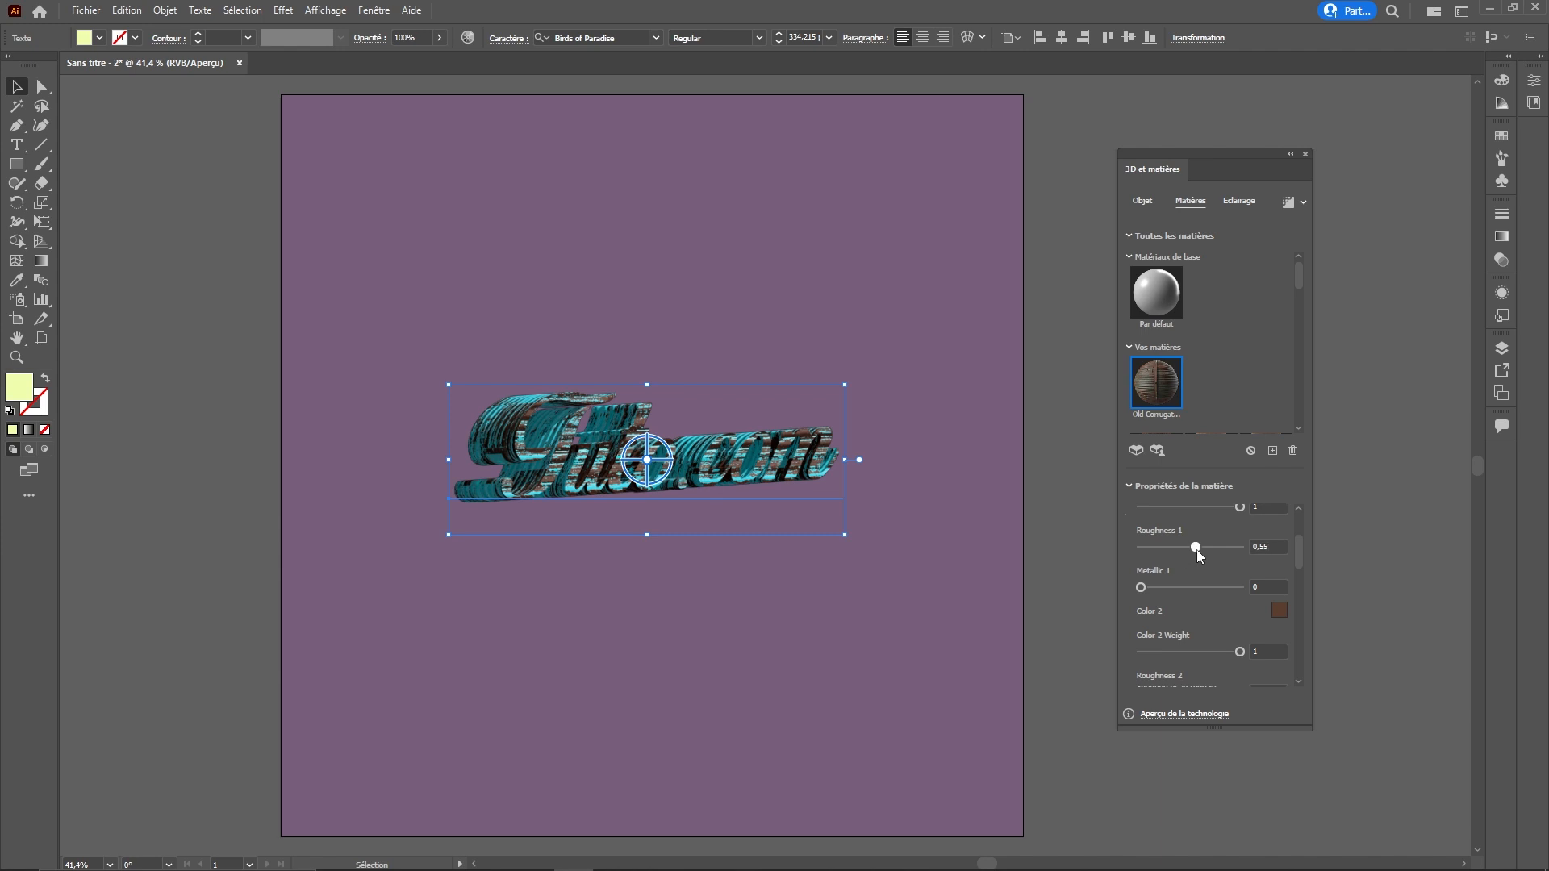
left_click_drag(1141, 588, 1162, 588)
left_click_drag(1300, 559, 1301, 564)
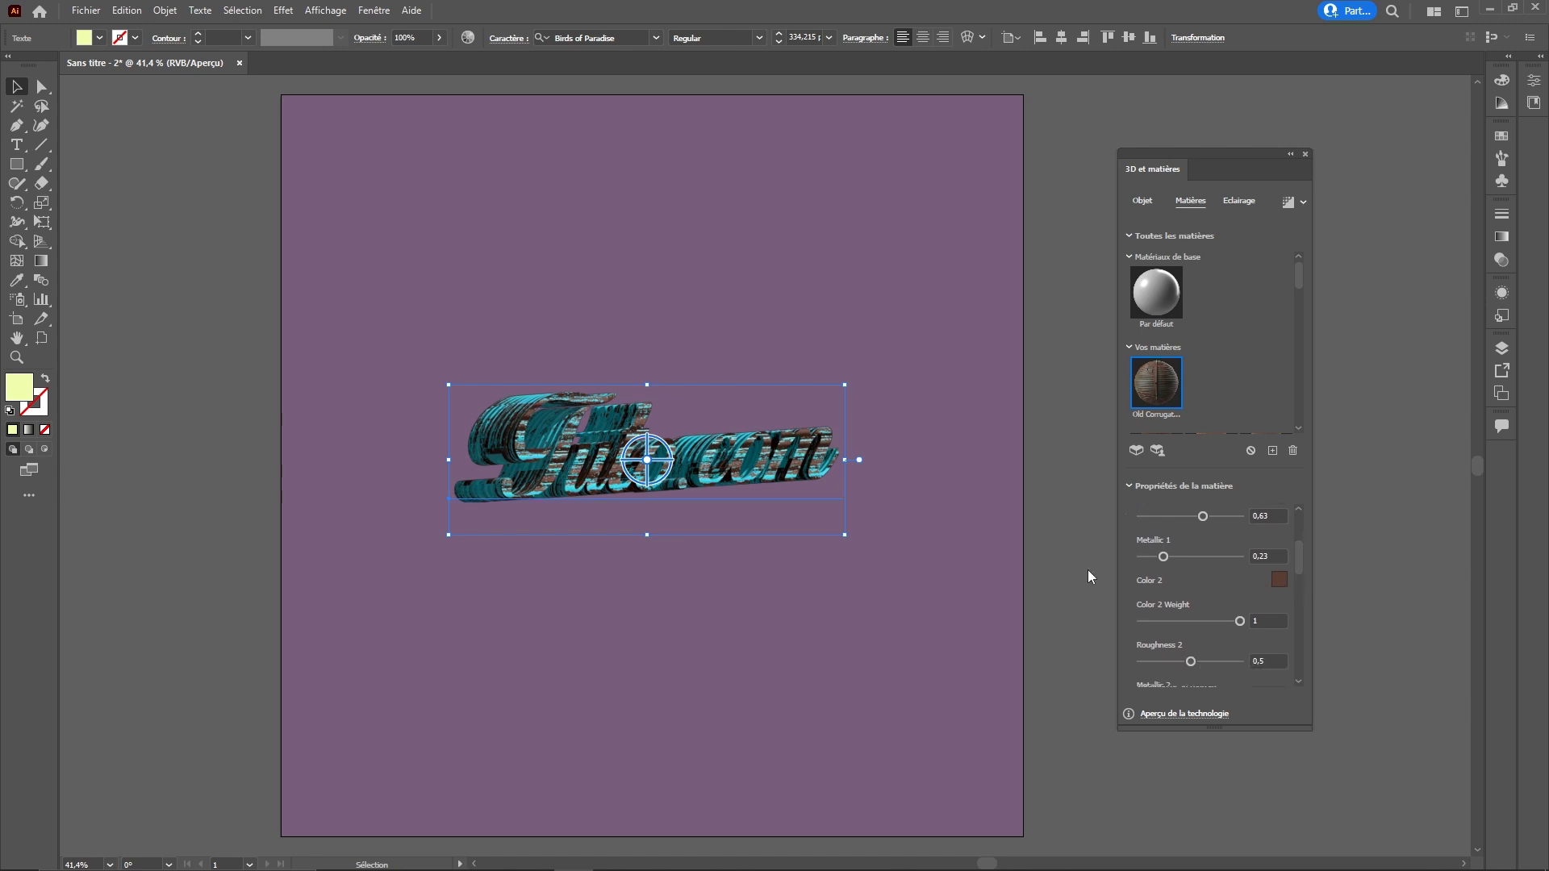
Step: Change Color 2 of the corrugated door material to golden yellow C4A72C
left_click(1280, 579)
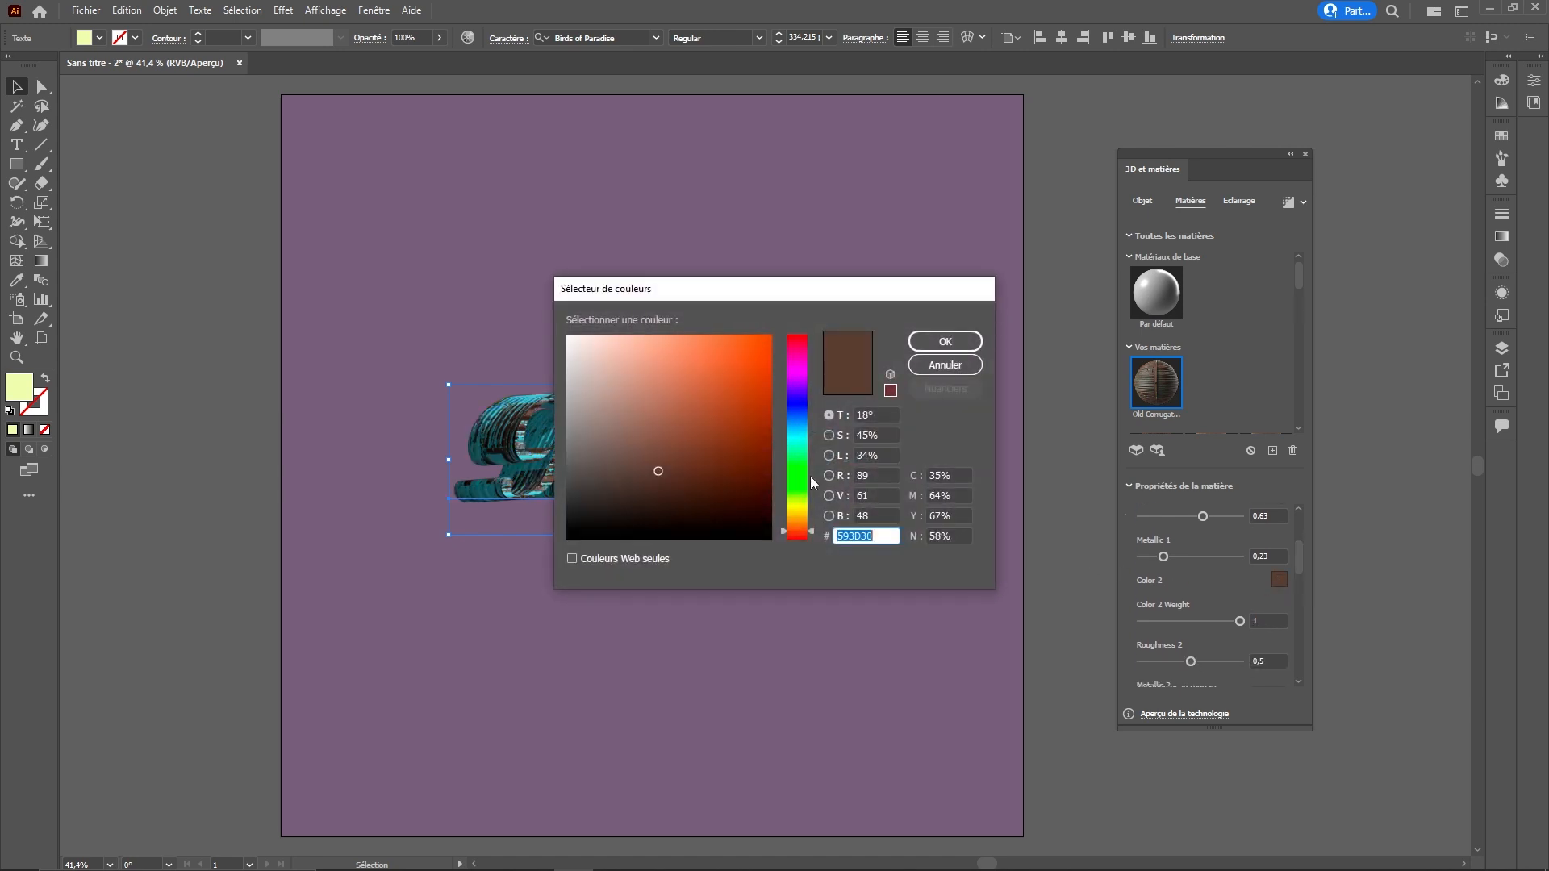
left_click_drag(790, 415, 801, 513)
left_click(730, 420)
mouse_move(731, 420)
left_mouse_down()
mouse_move(681, 385)
mouse_move(726, 356)
mouse_move(728, 381)
left_mouse_up()
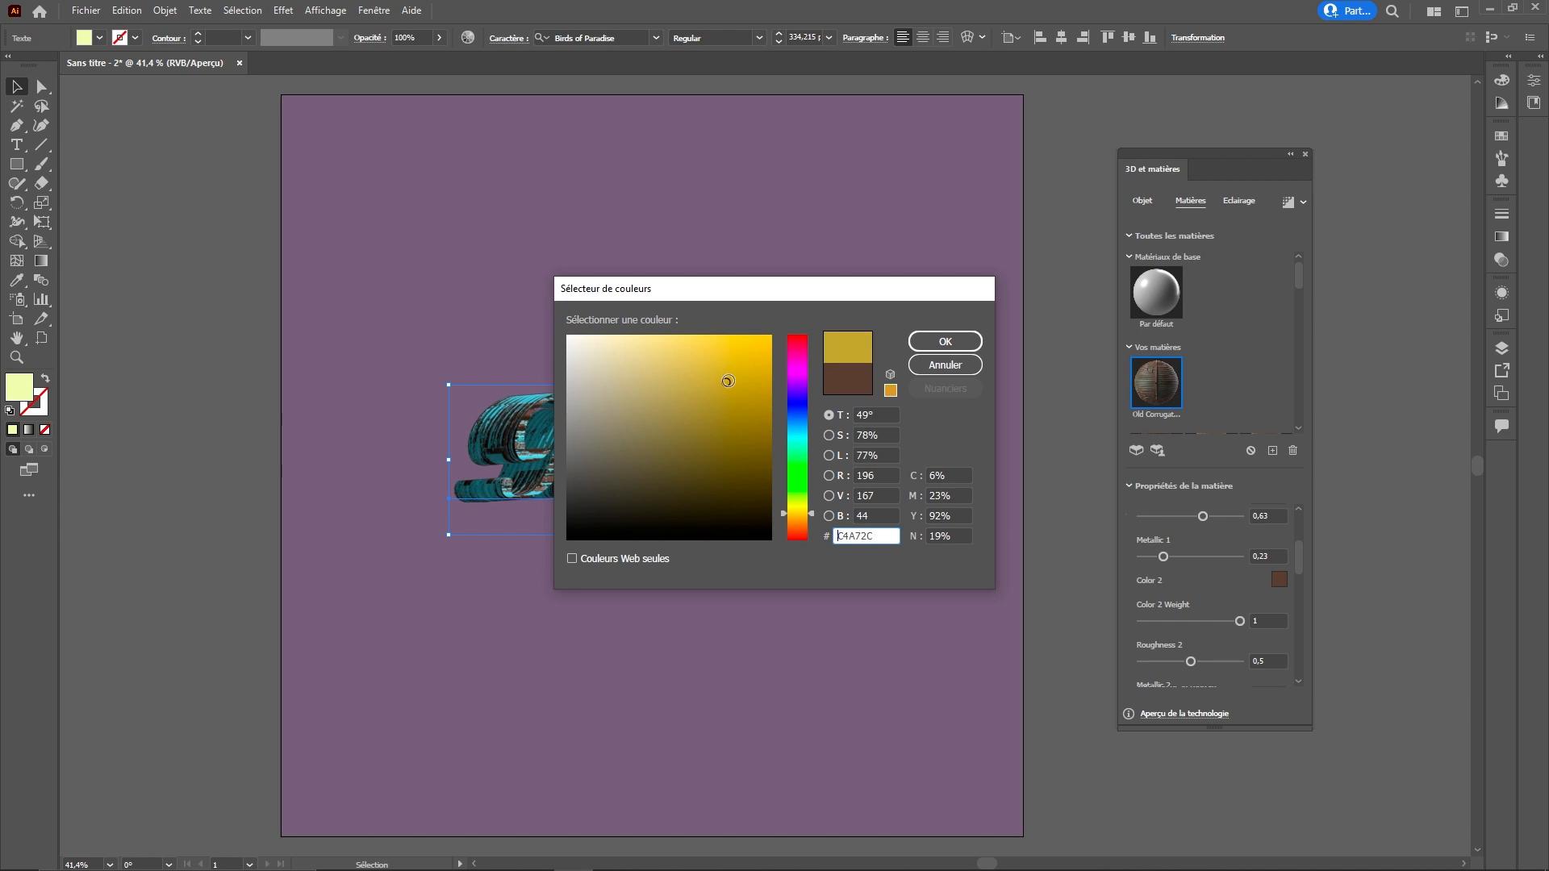
left_click(945, 341)
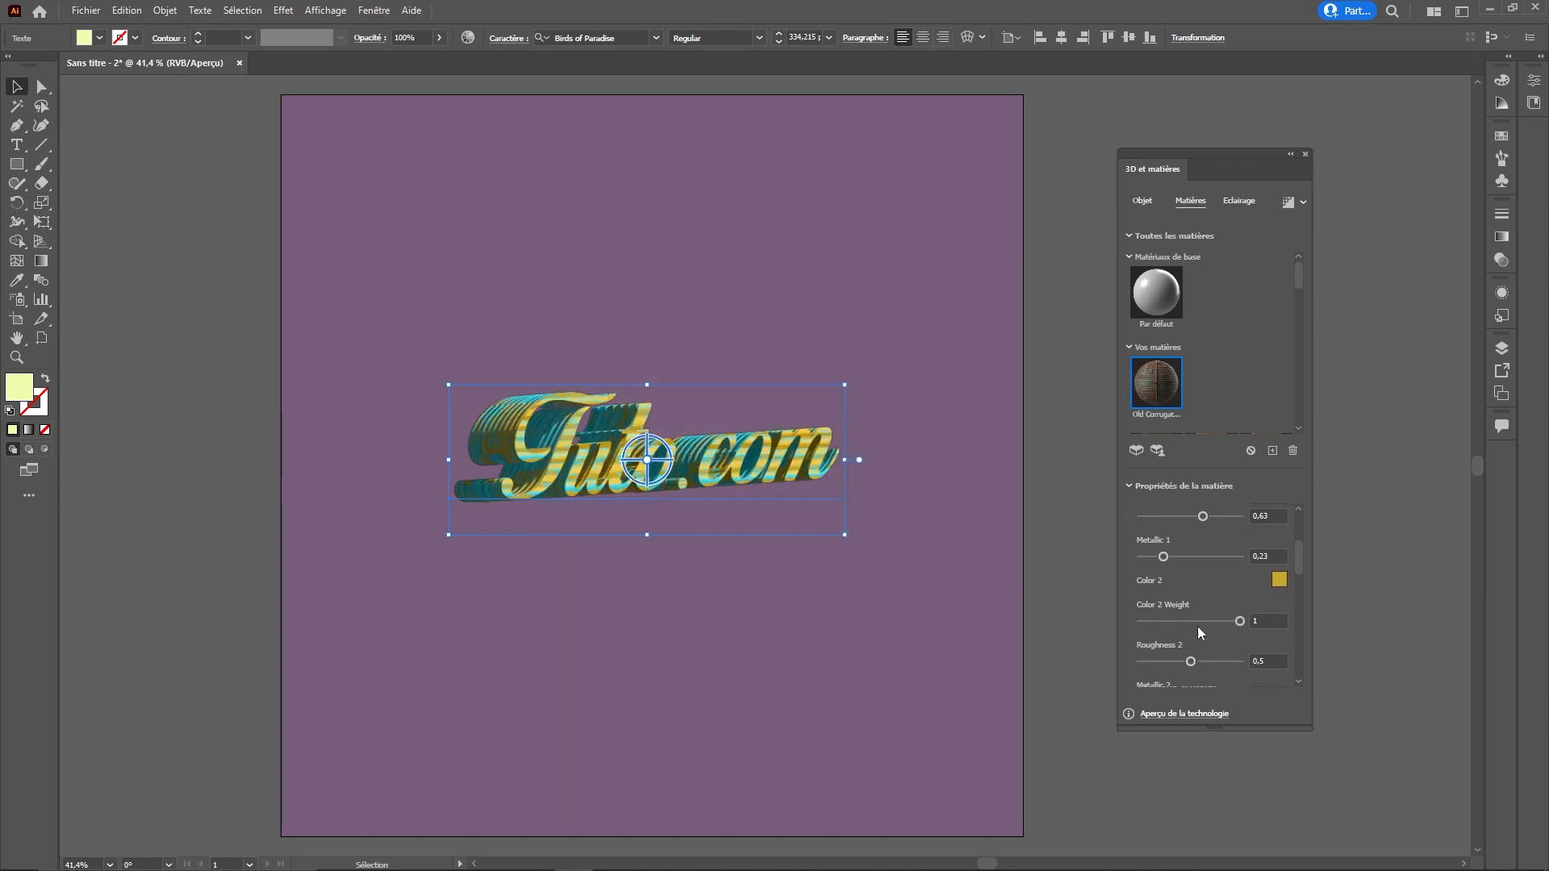
Step: Shift the material's position on the text using the X and Y offsets
scroll(1196, 624, "down", 2)
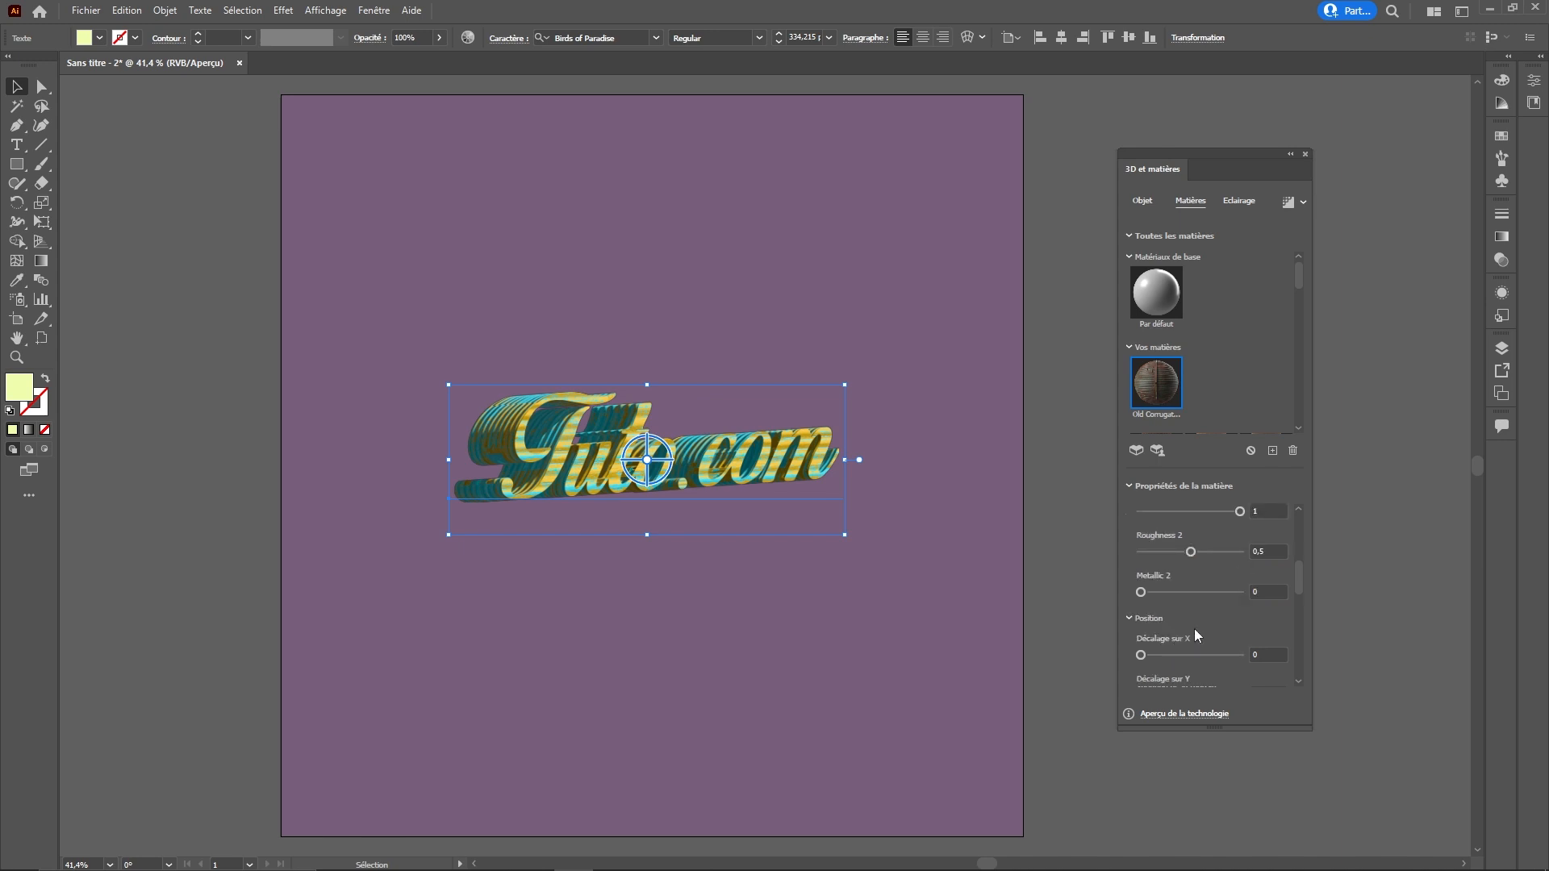
scroll(1194, 628, "down", 1)
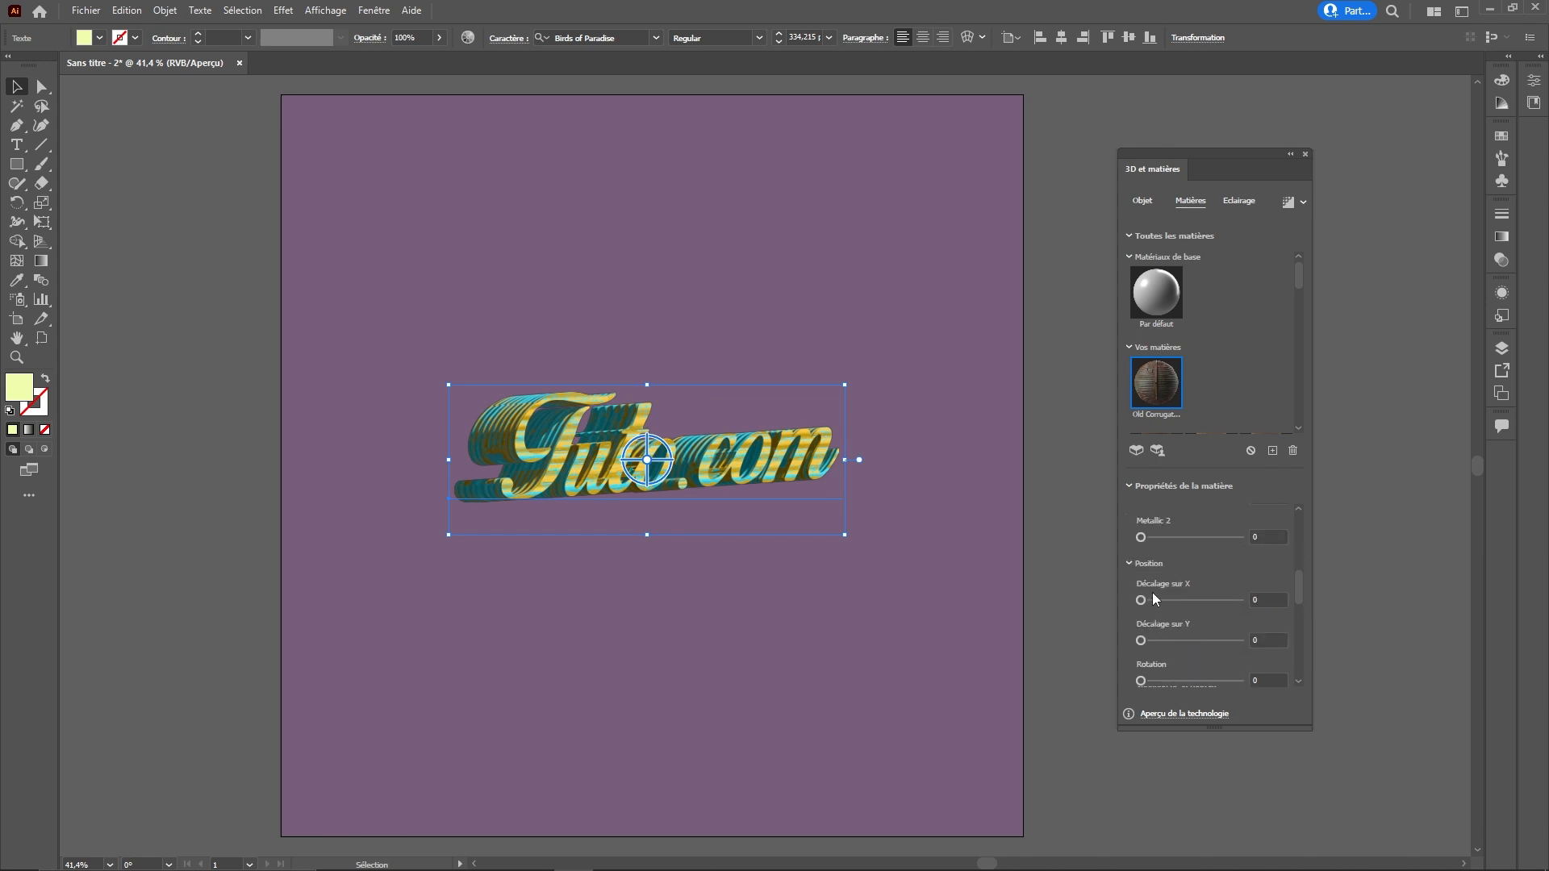
left_click_drag(1141, 602, 1175, 640)
Step: Adjust the material's luminosity and contrast in its technical parameters, and look through the remaining properties
scroll(1176, 657, "down", 2)
scroll(1210, 639, "down", 1)
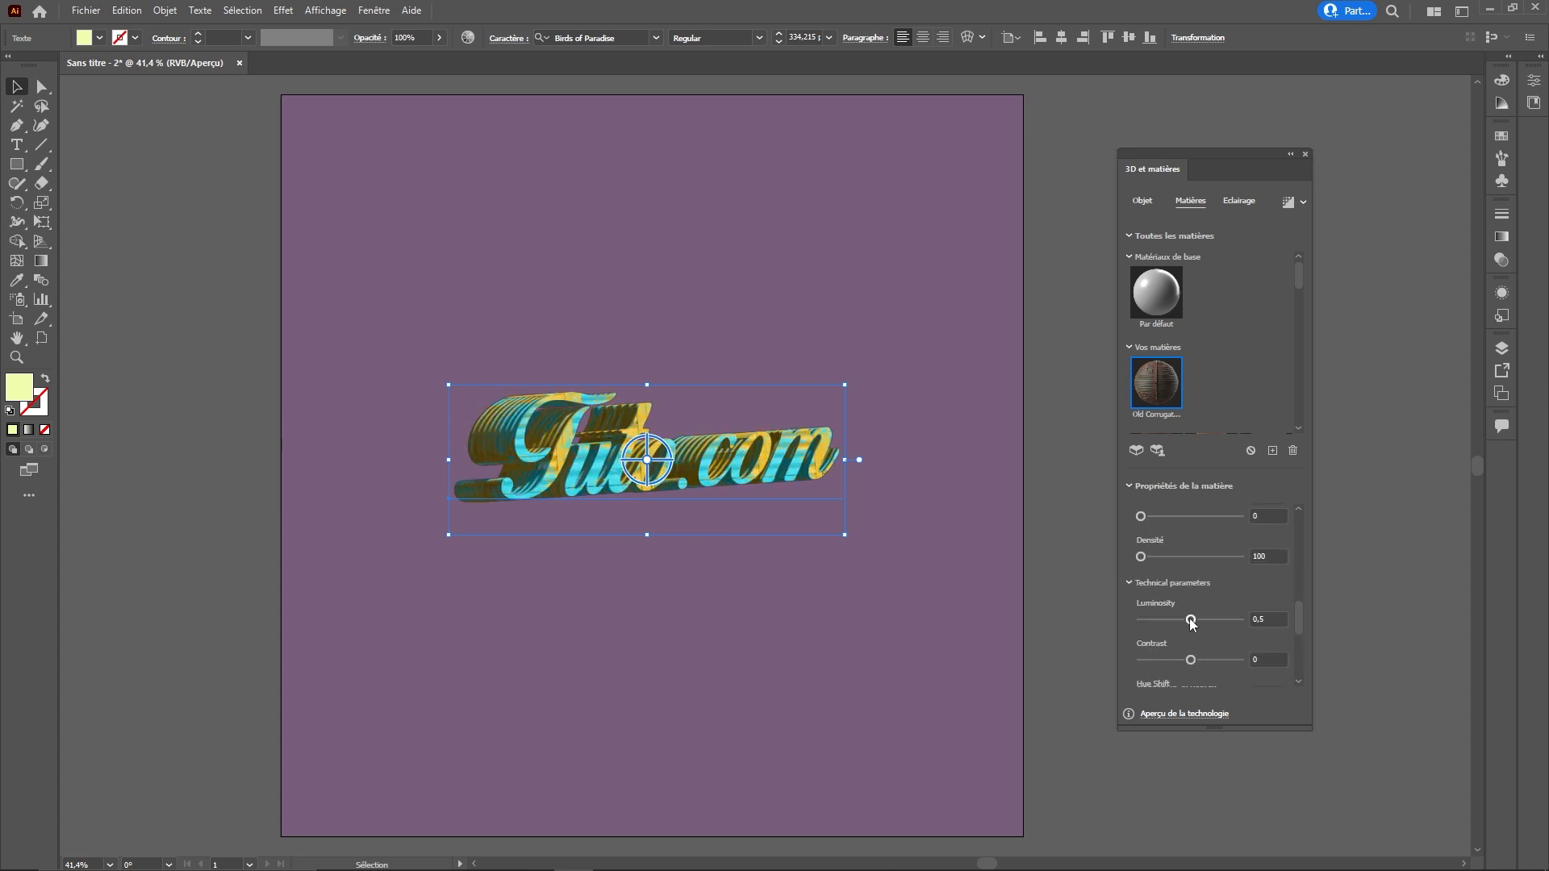
left_click_drag(1191, 659, 1186, 620)
scroll(1188, 637, "down", 1)
scroll(1187, 649, "down", 3)
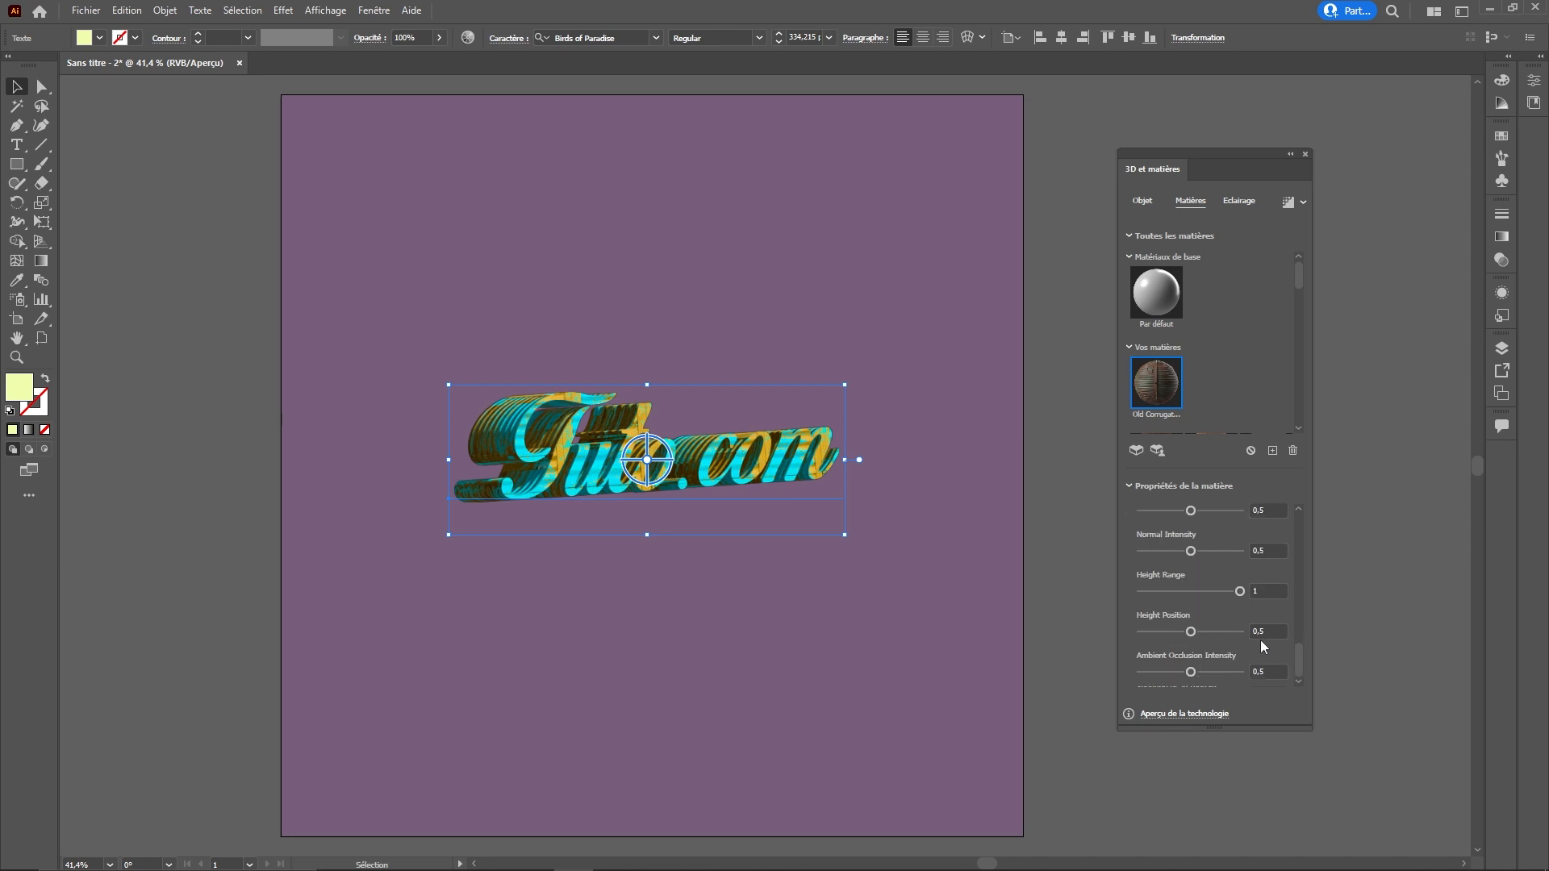
Step: Set the lighting to 83% intensity, 157° rotation, 31° height and 47% softening, with ambient light at 92%
left_click(1238, 201)
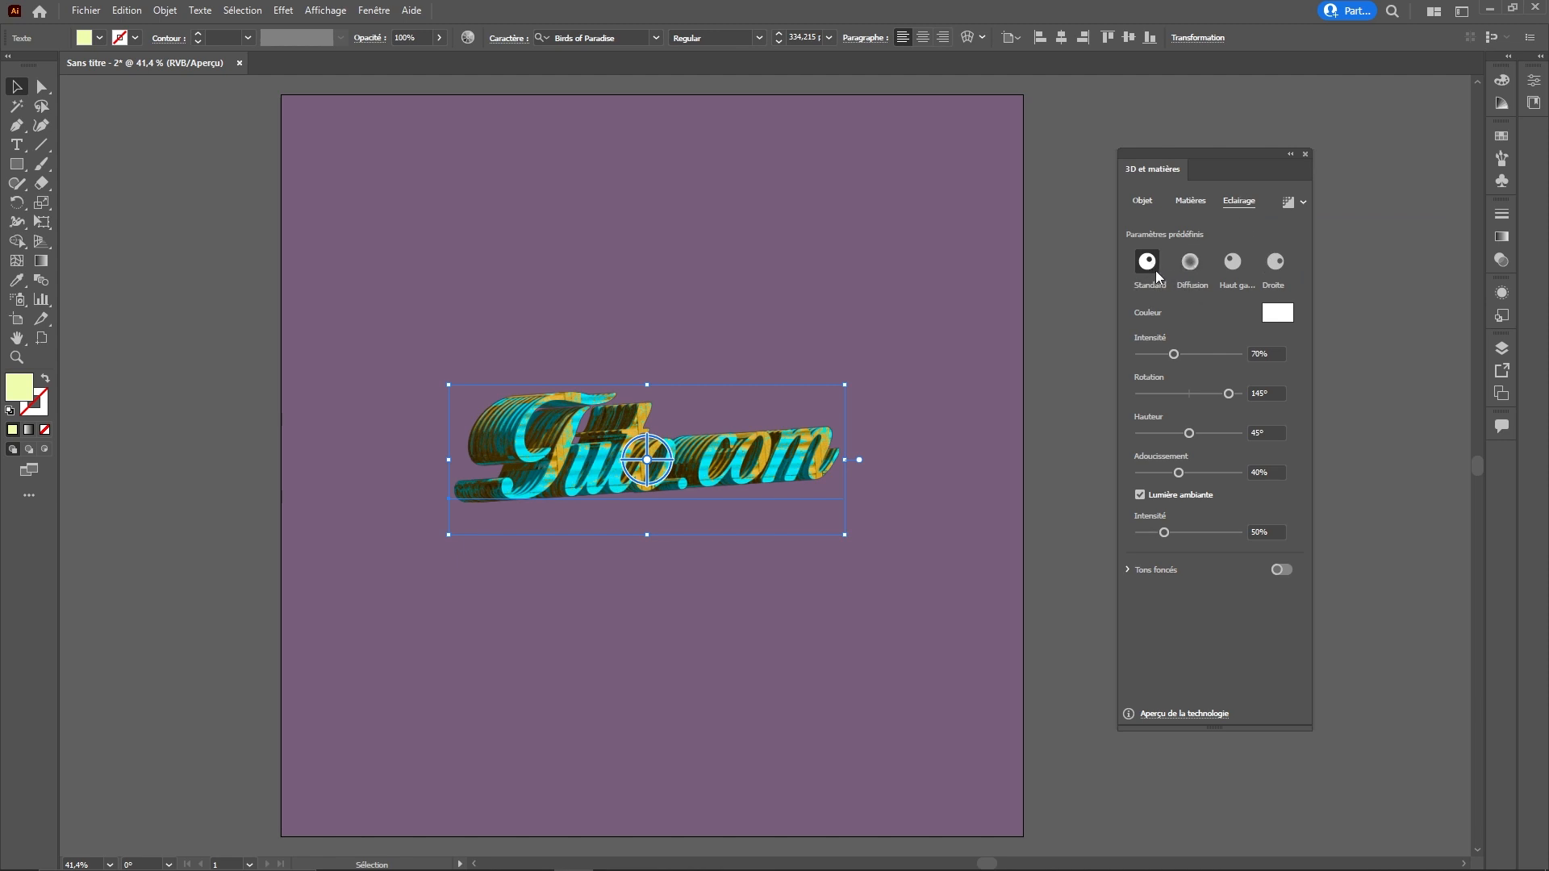
left_click_drag(1175, 355, 1233, 396)
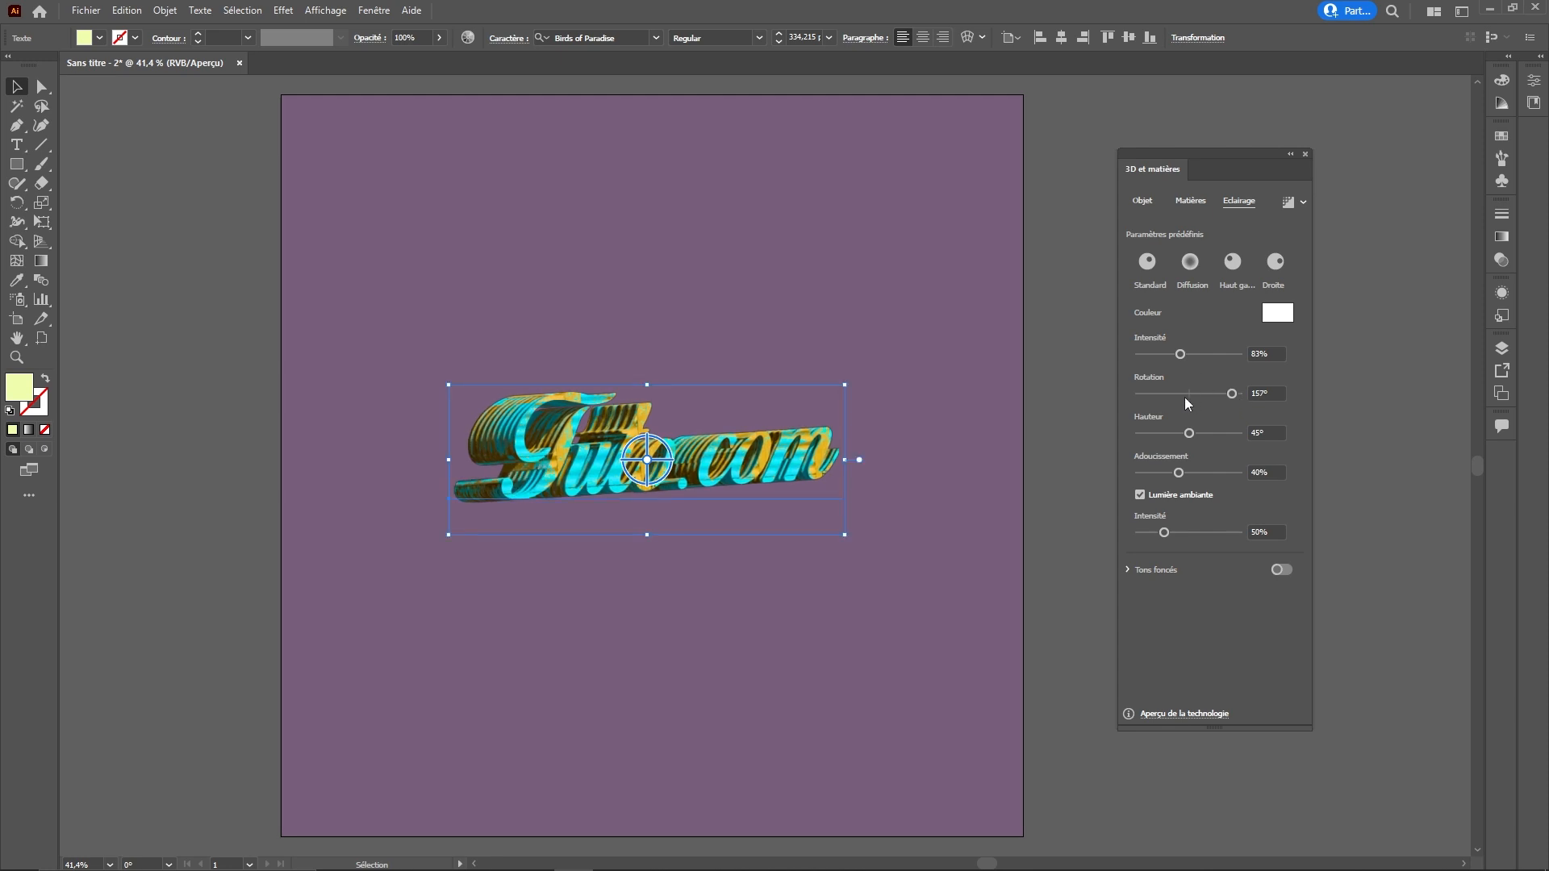
left_click_drag(1191, 433, 1199, 436)
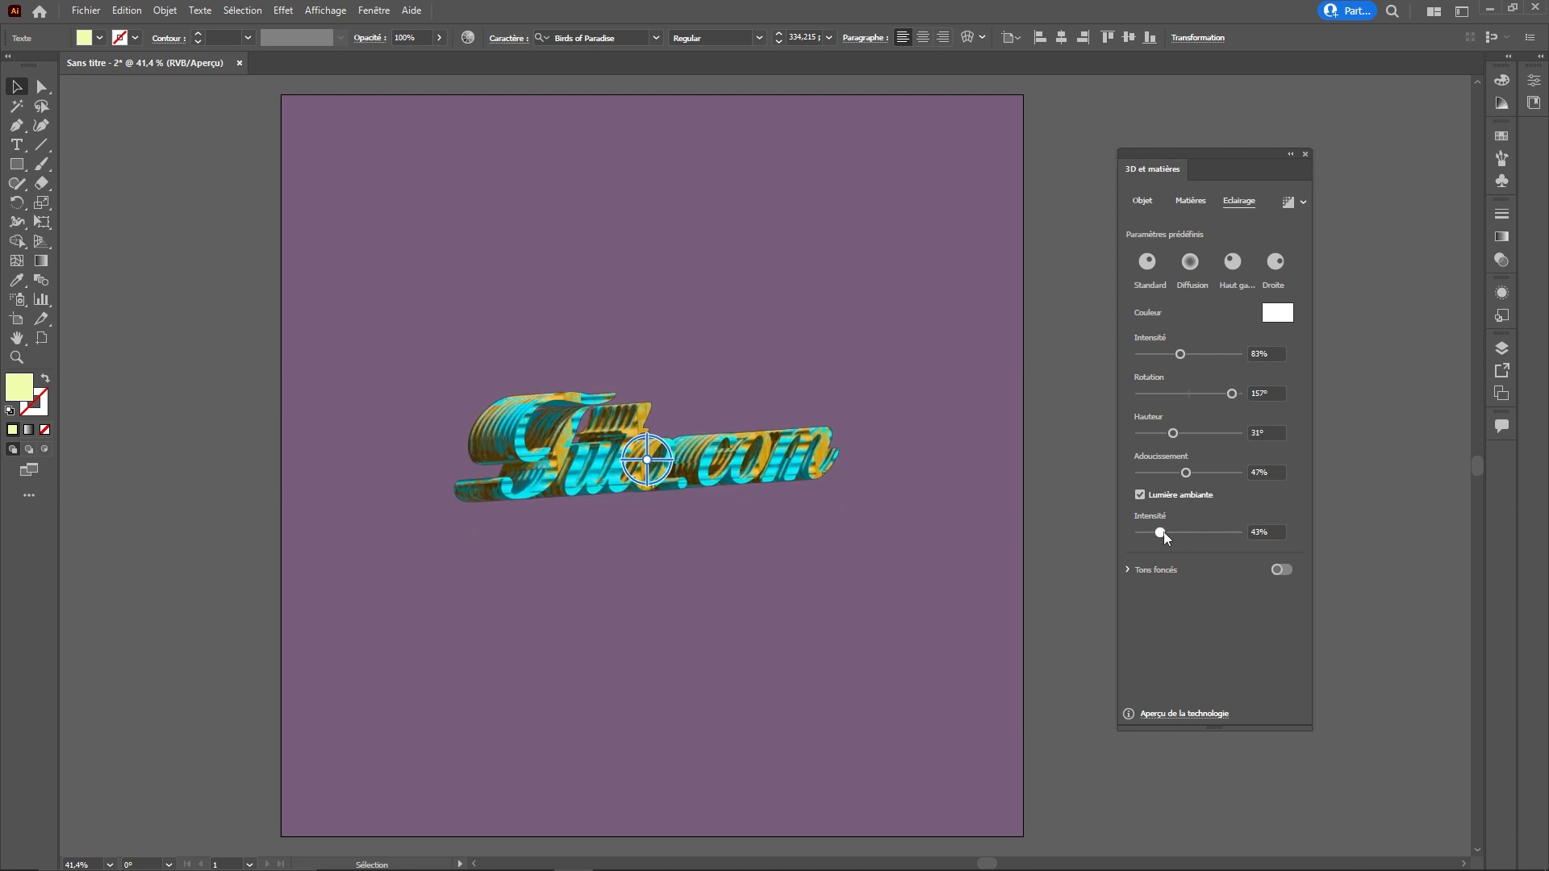
left_click_drag(1164, 531, 1189, 541)
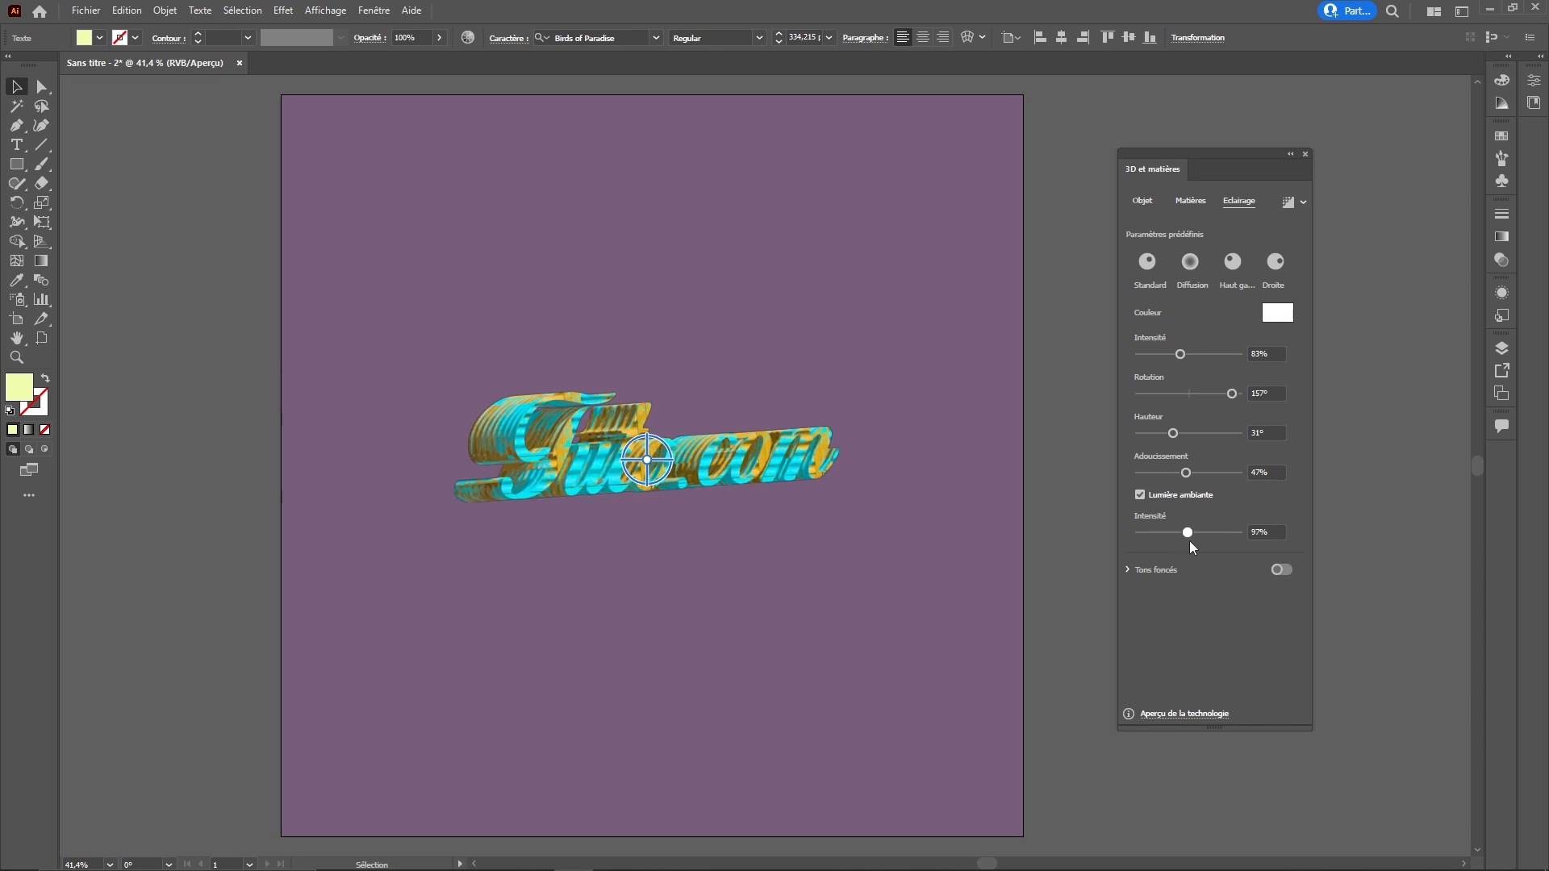
Step: Try a shadow behind the 3D text with its limits at 300%, and turn the shadow off
left_click(1282, 570)
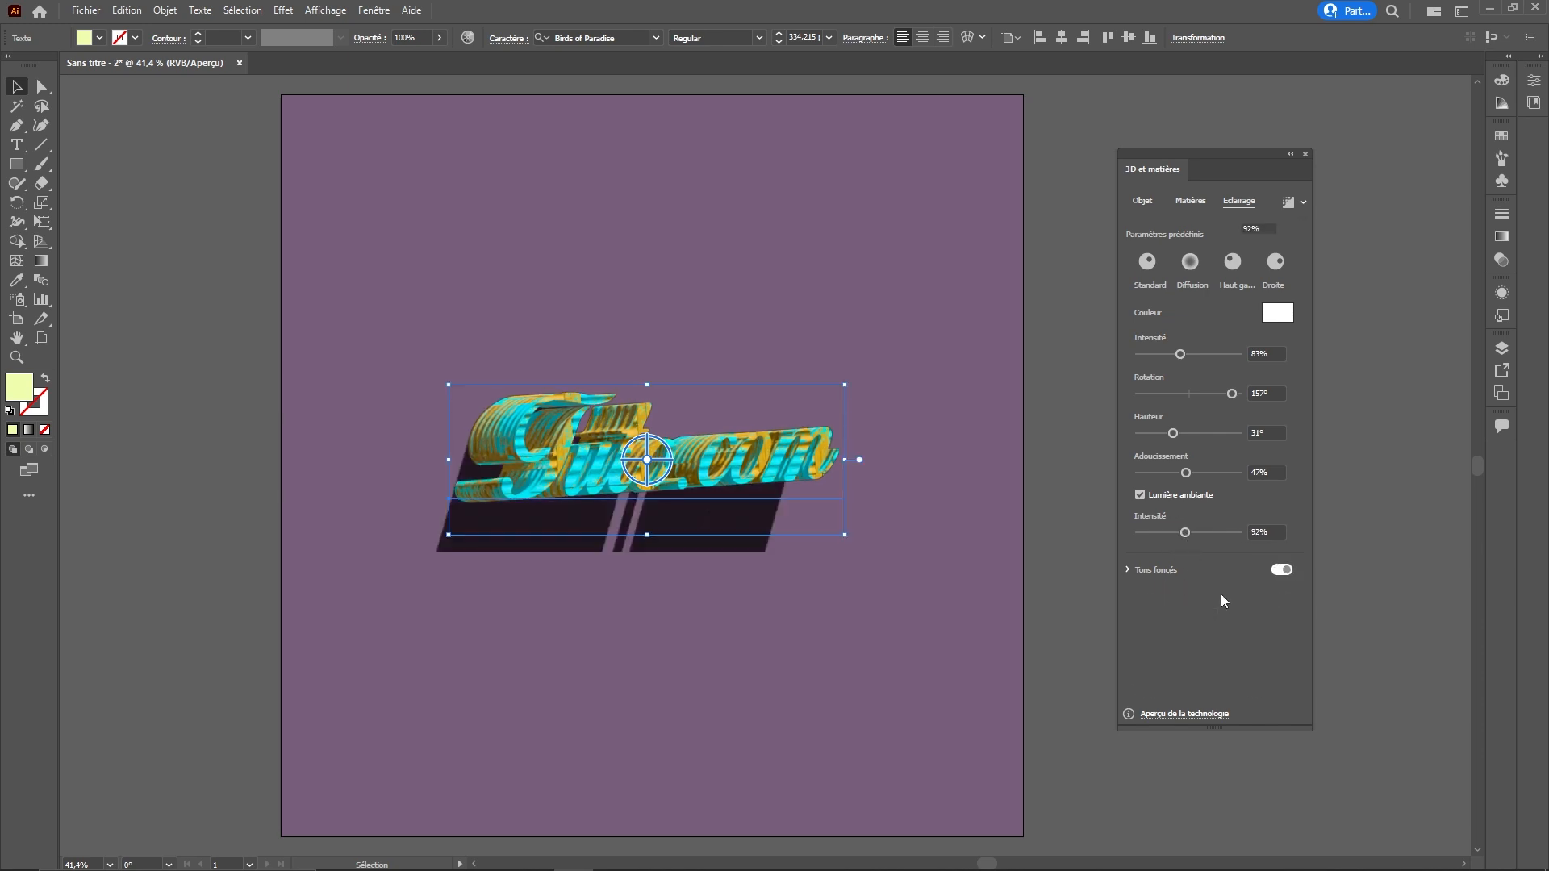
scroll(1221, 565, "down", 1)
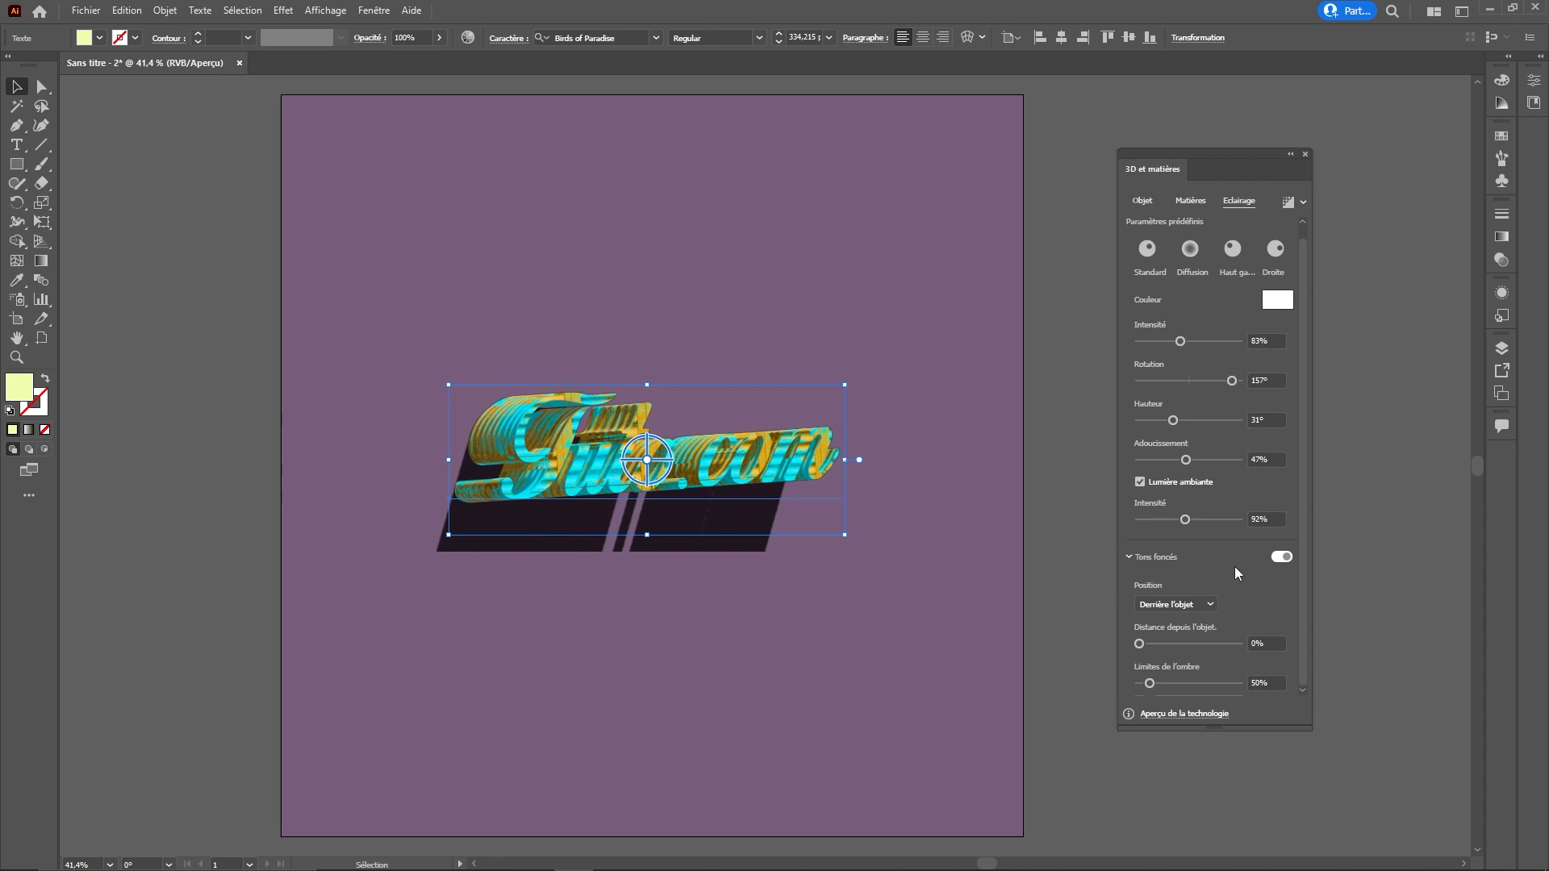
left_click_drag(1141, 644, 1213, 684)
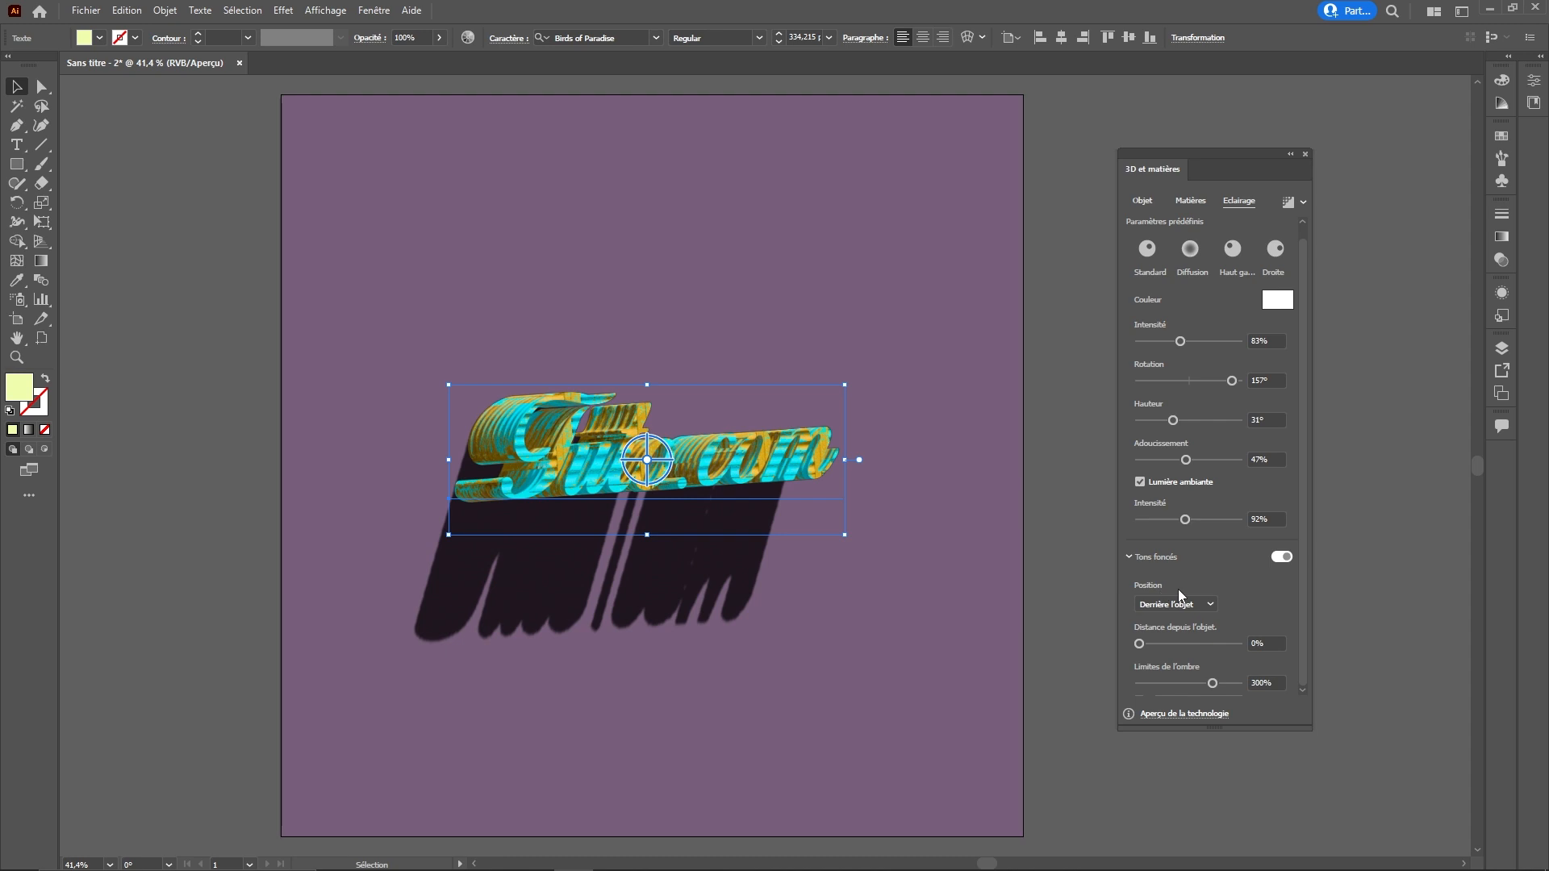
left_click_drag(1304, 568, 1289, 413)
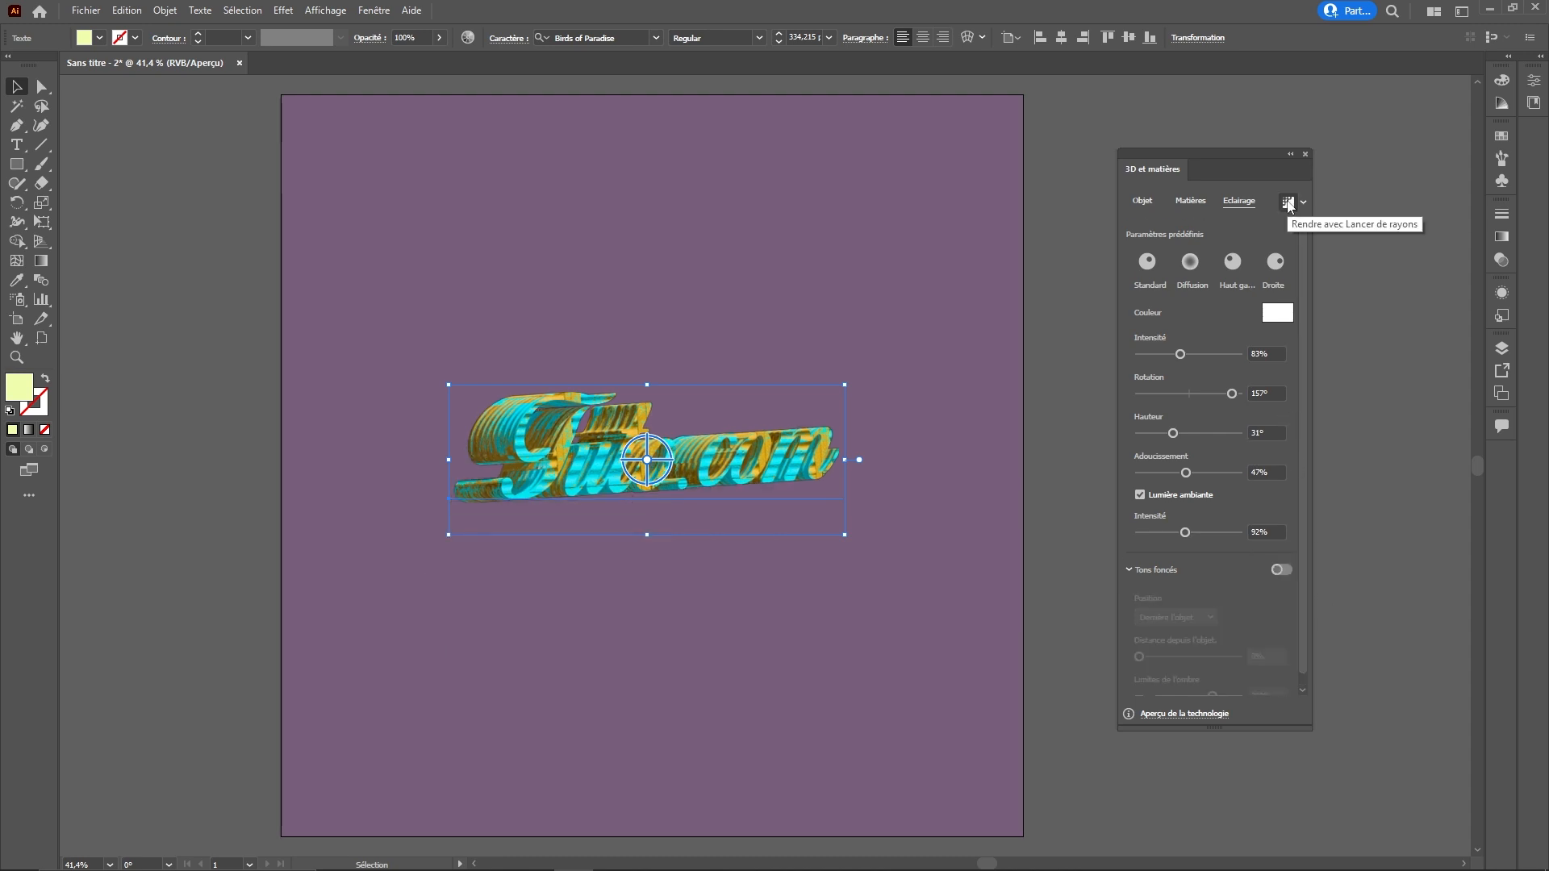
Step: Enable ray tracing with Elevée quality and noise reduction, and confirm the document raster effects settings at RVB and 300 ppp
left_click(1301, 201)
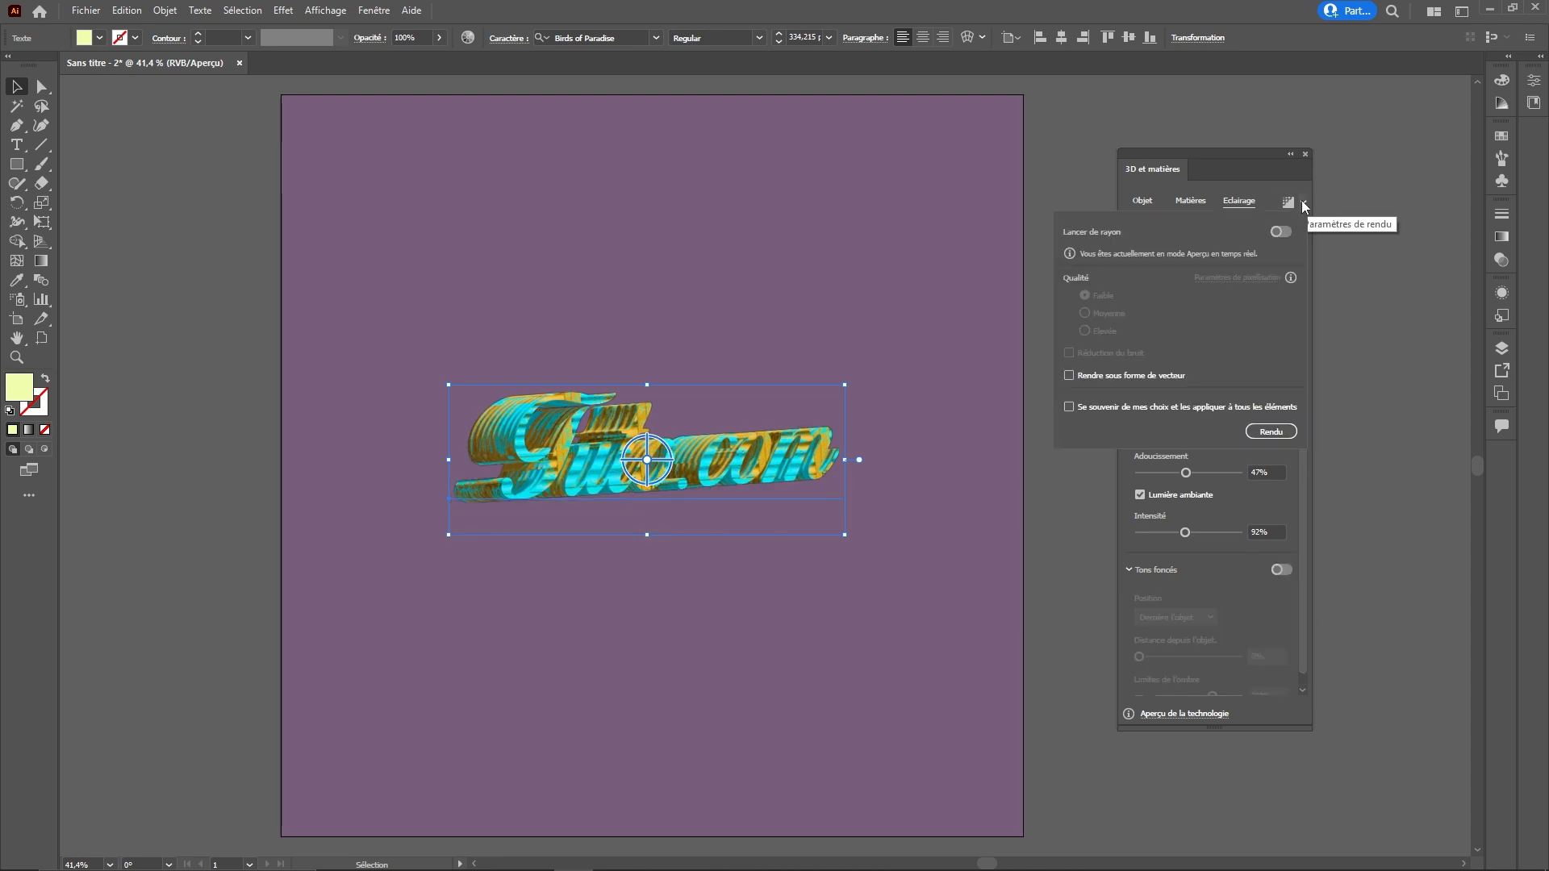
left_click(1280, 232)
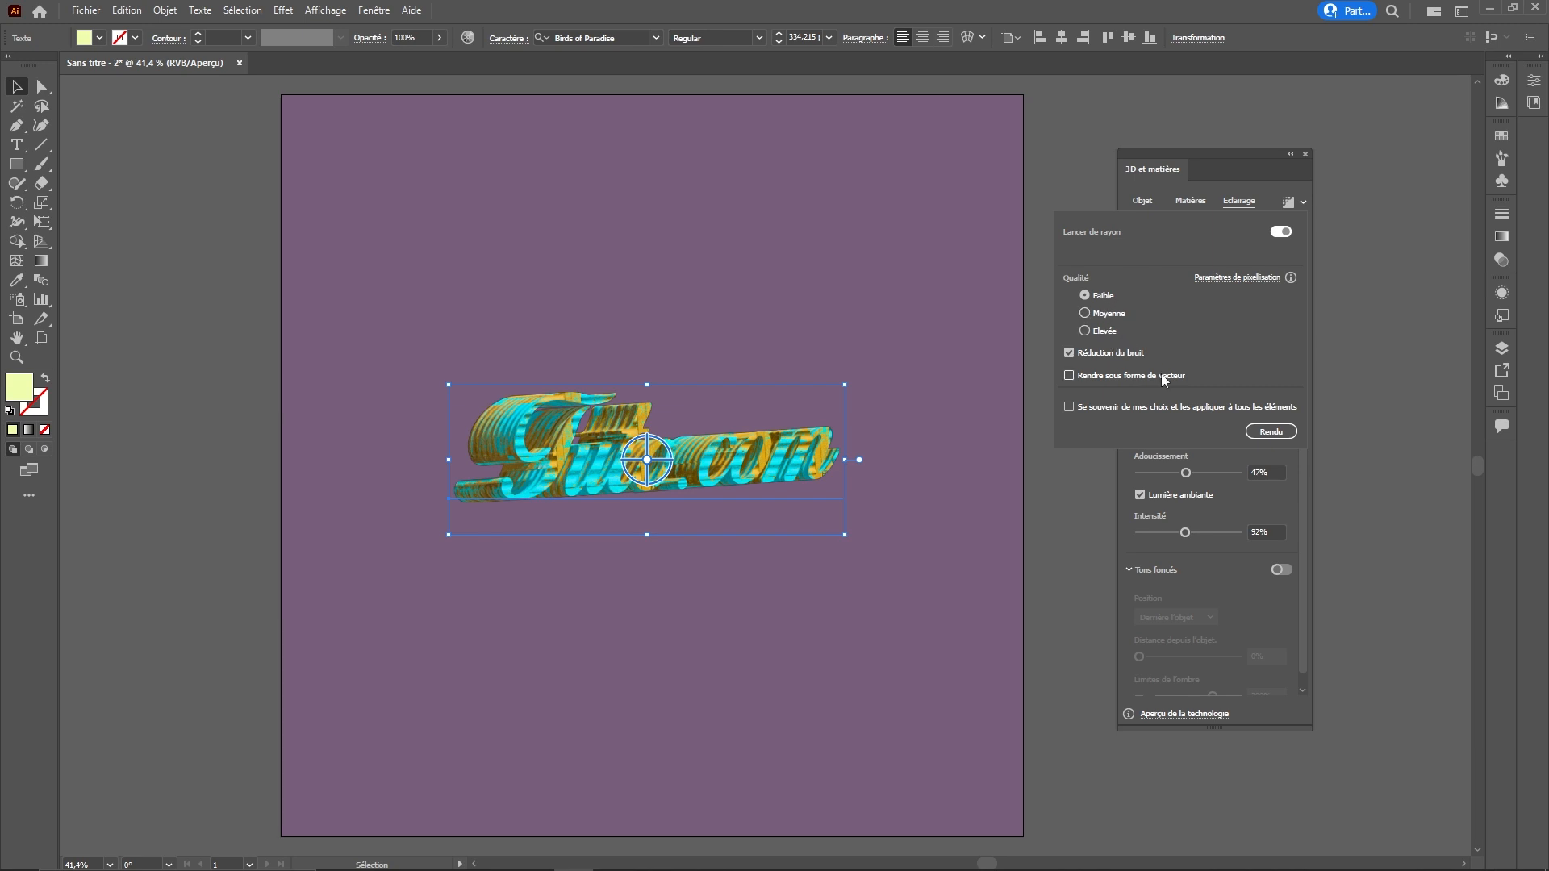
left_click(1237, 277)
left_click_drag(767, 249, 811, 172)
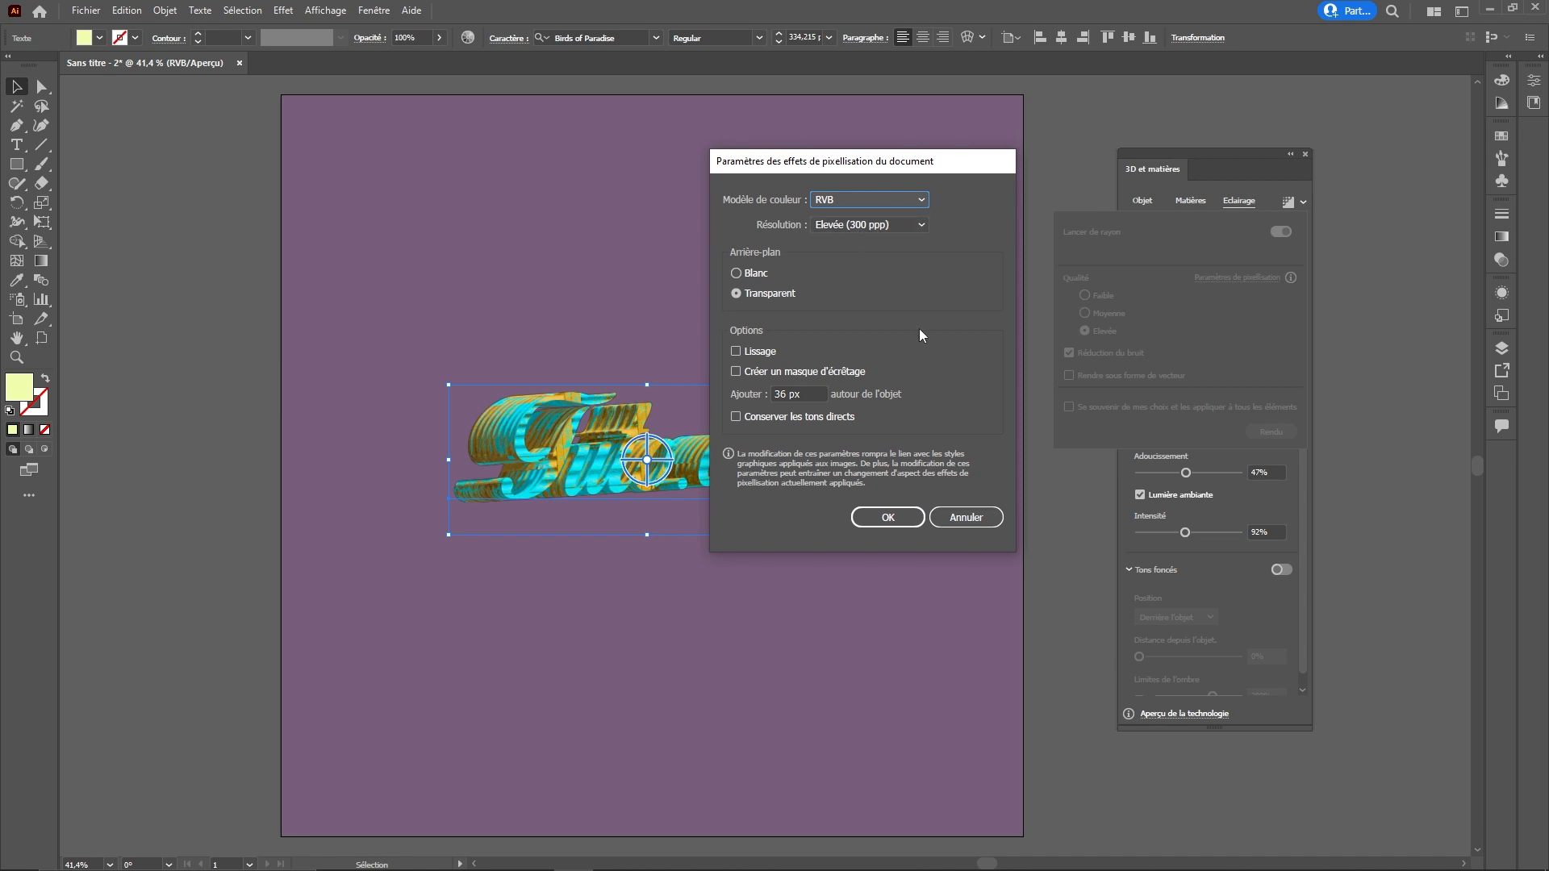
left_click(895, 225)
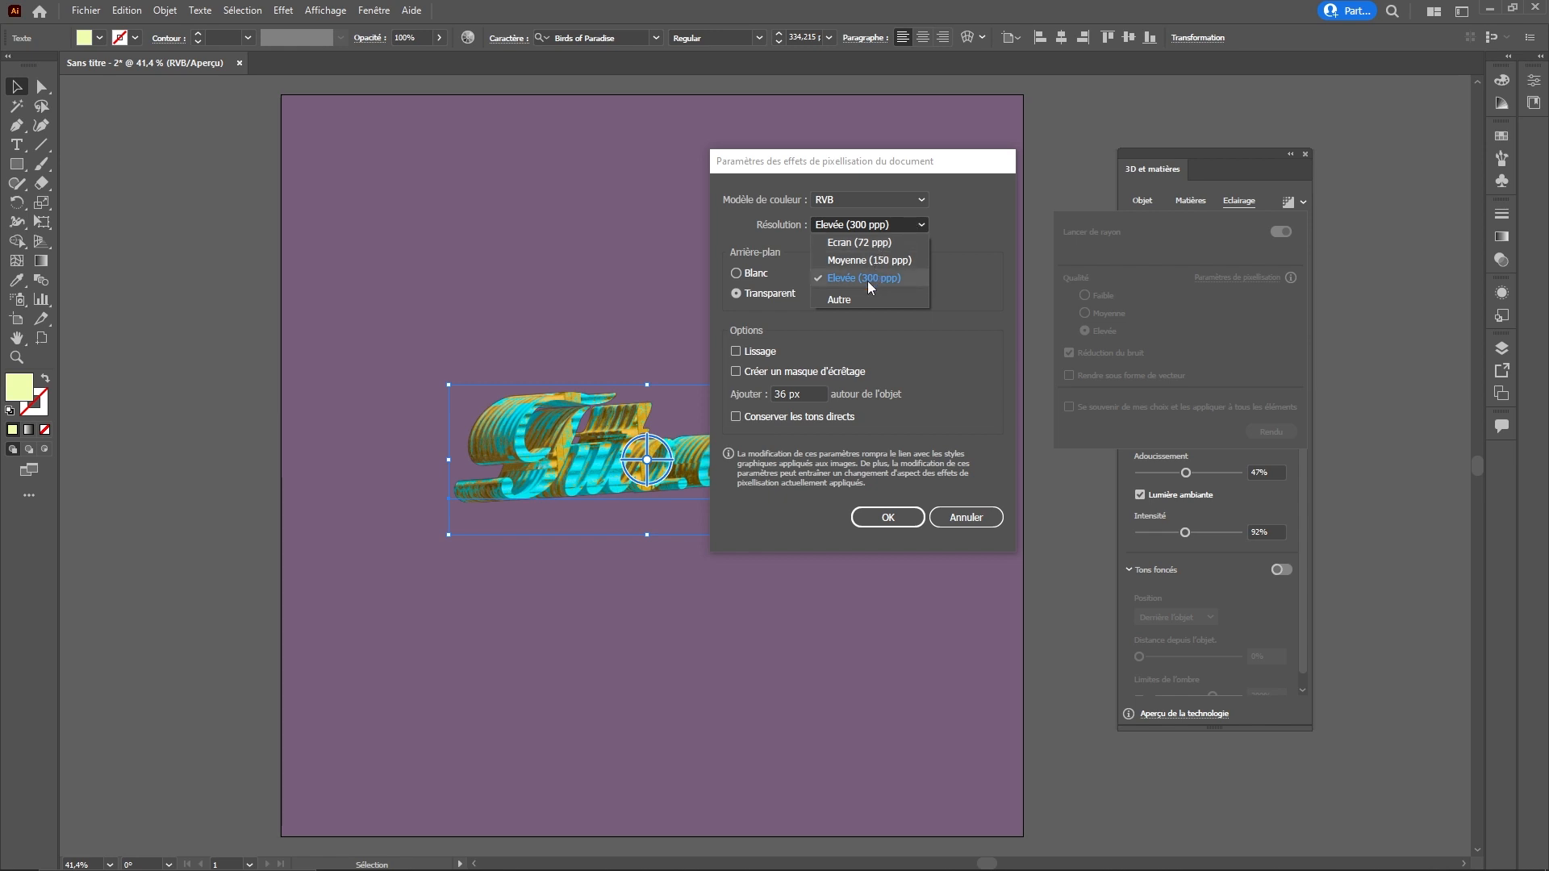
left_click(990, 221)
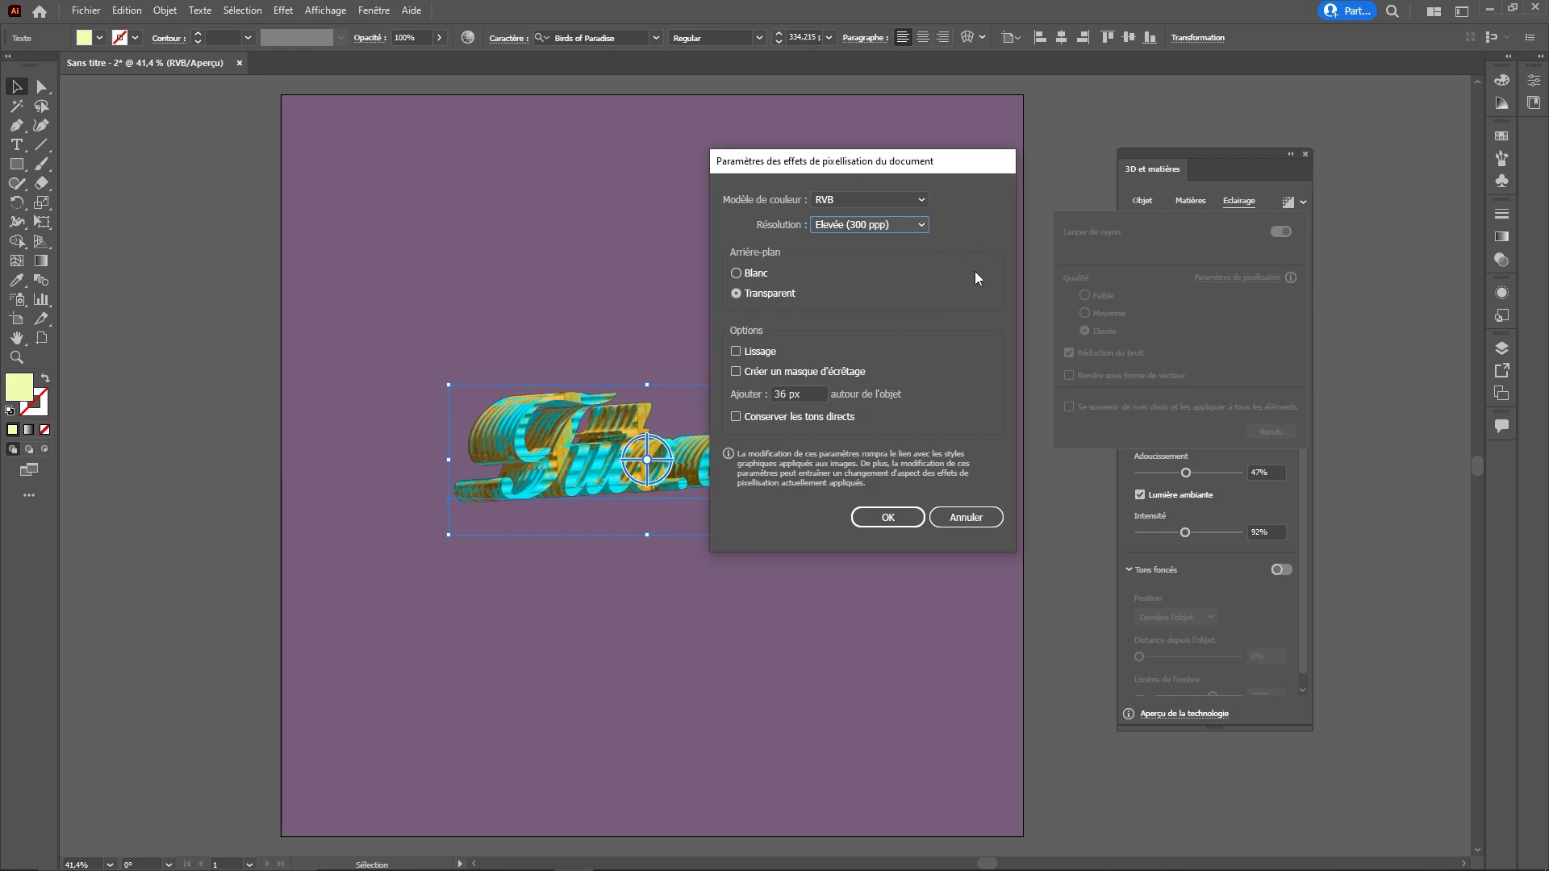
left_click(889, 519)
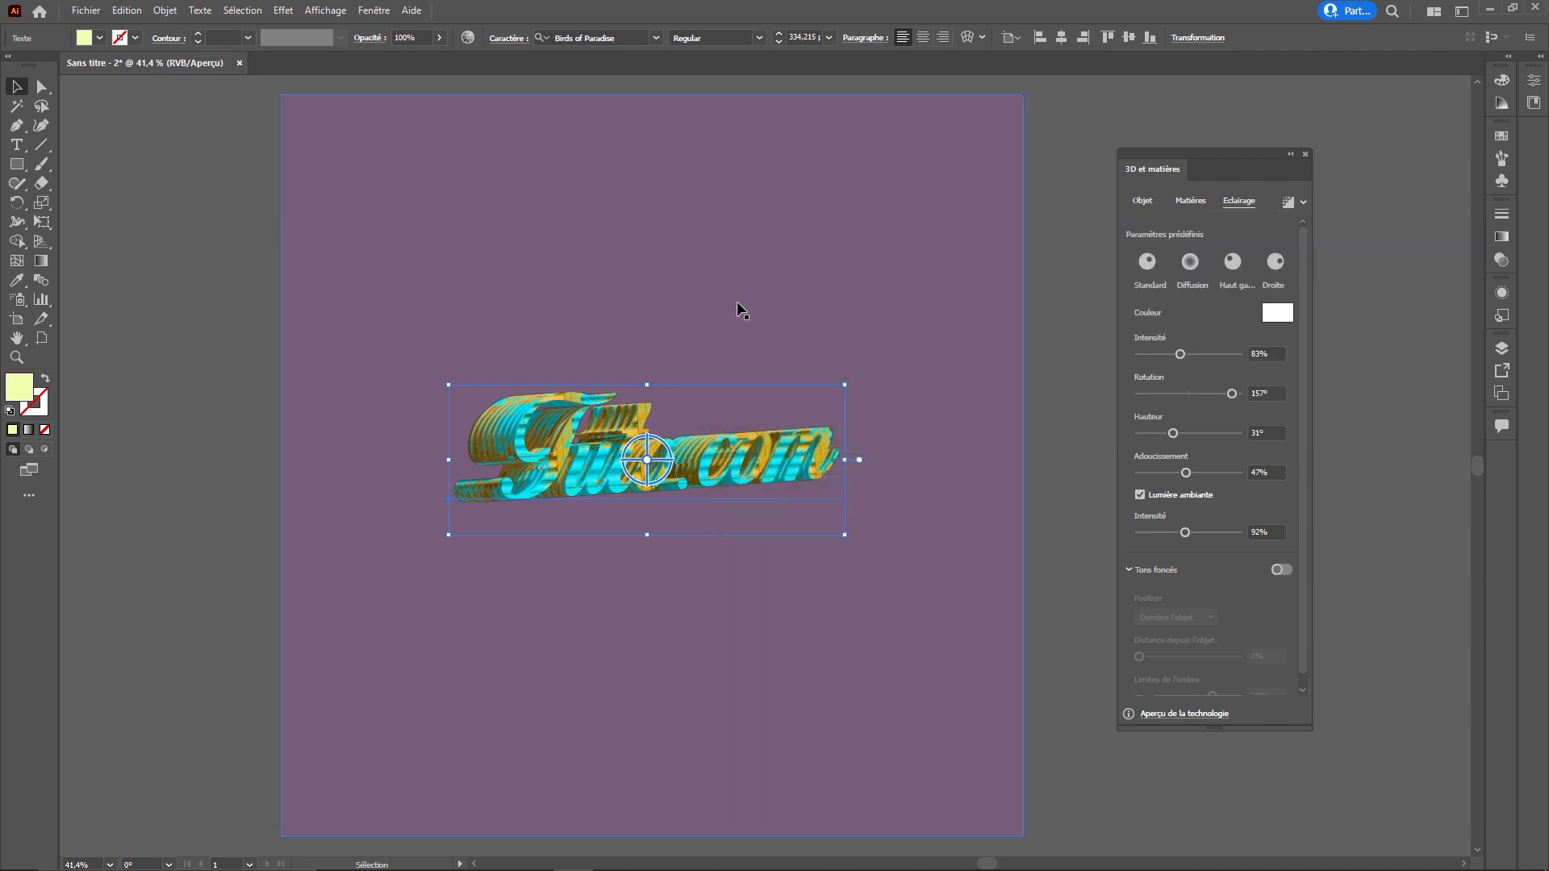
Step: Review the document raster effects settings, and examine the deselected 3D text's material up close
left_click(285, 13)
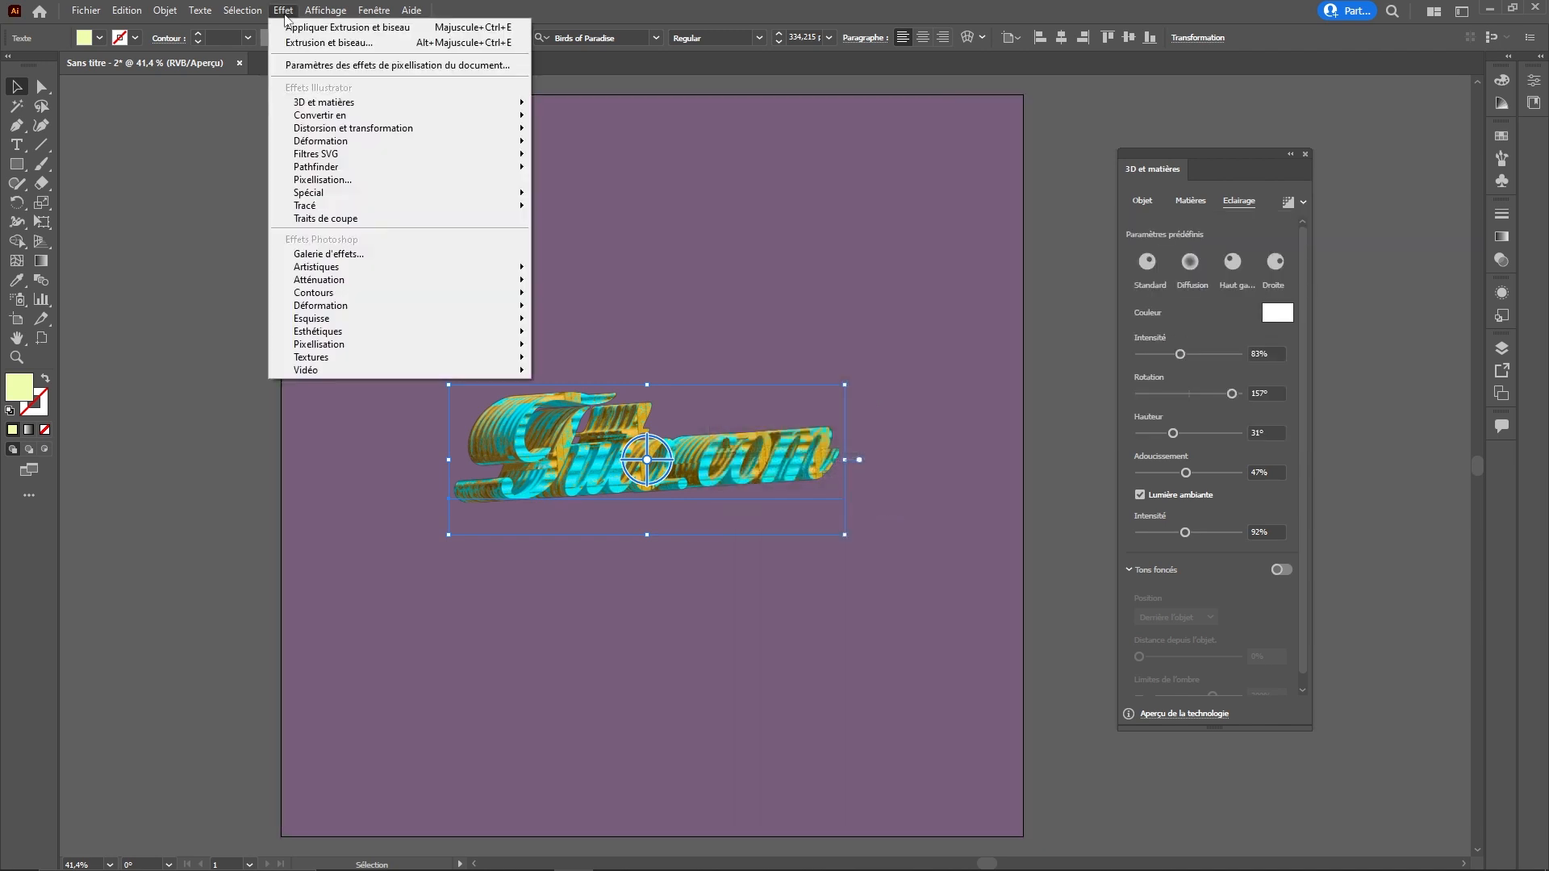
left_click(389, 66)
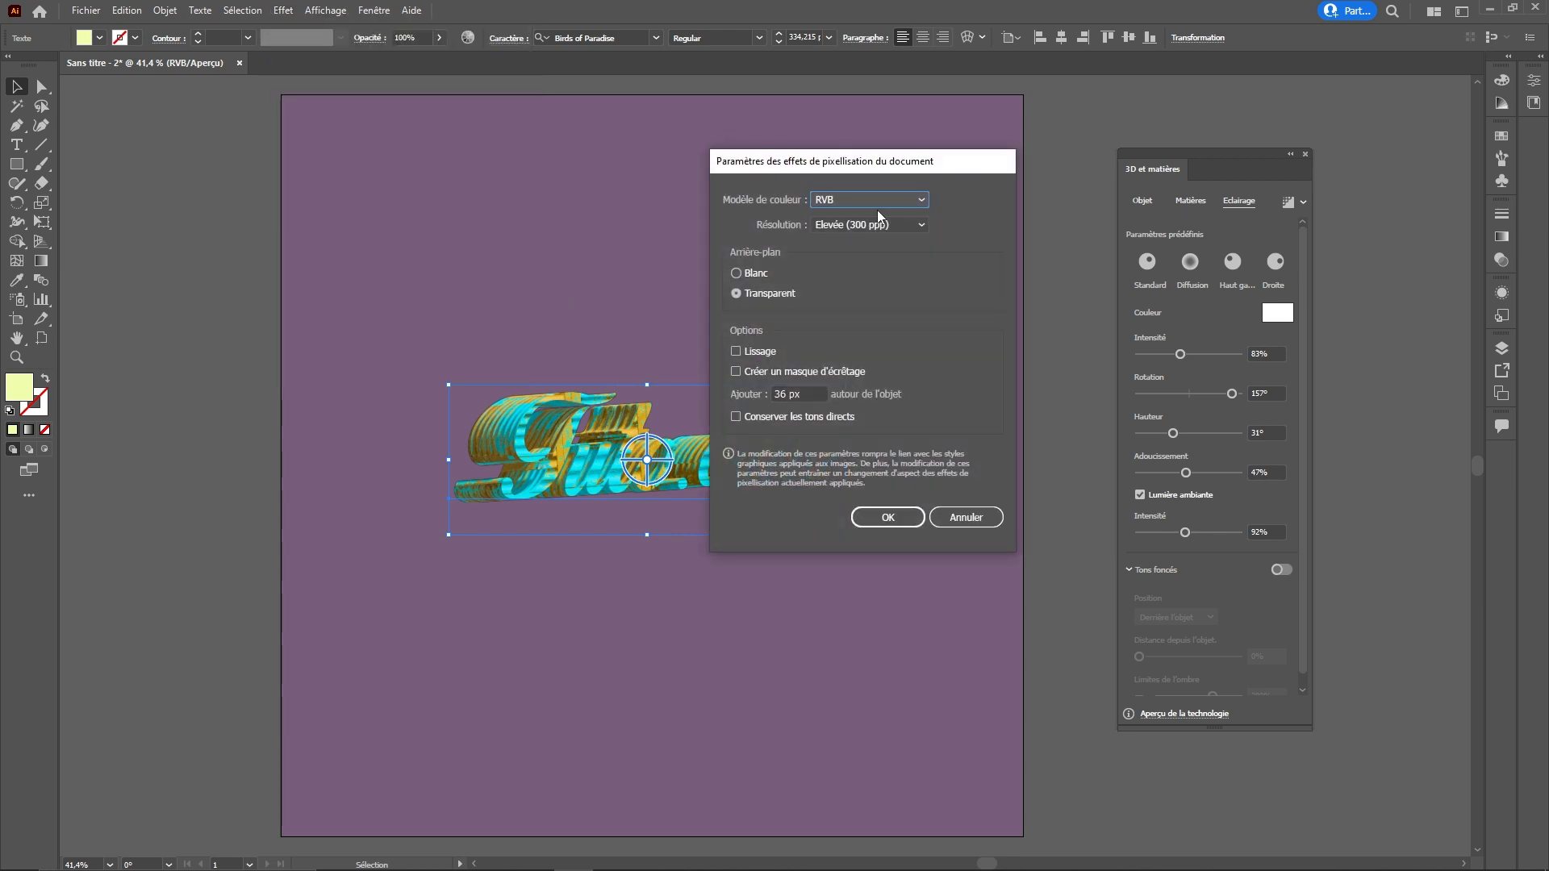
left_click(202, 427)
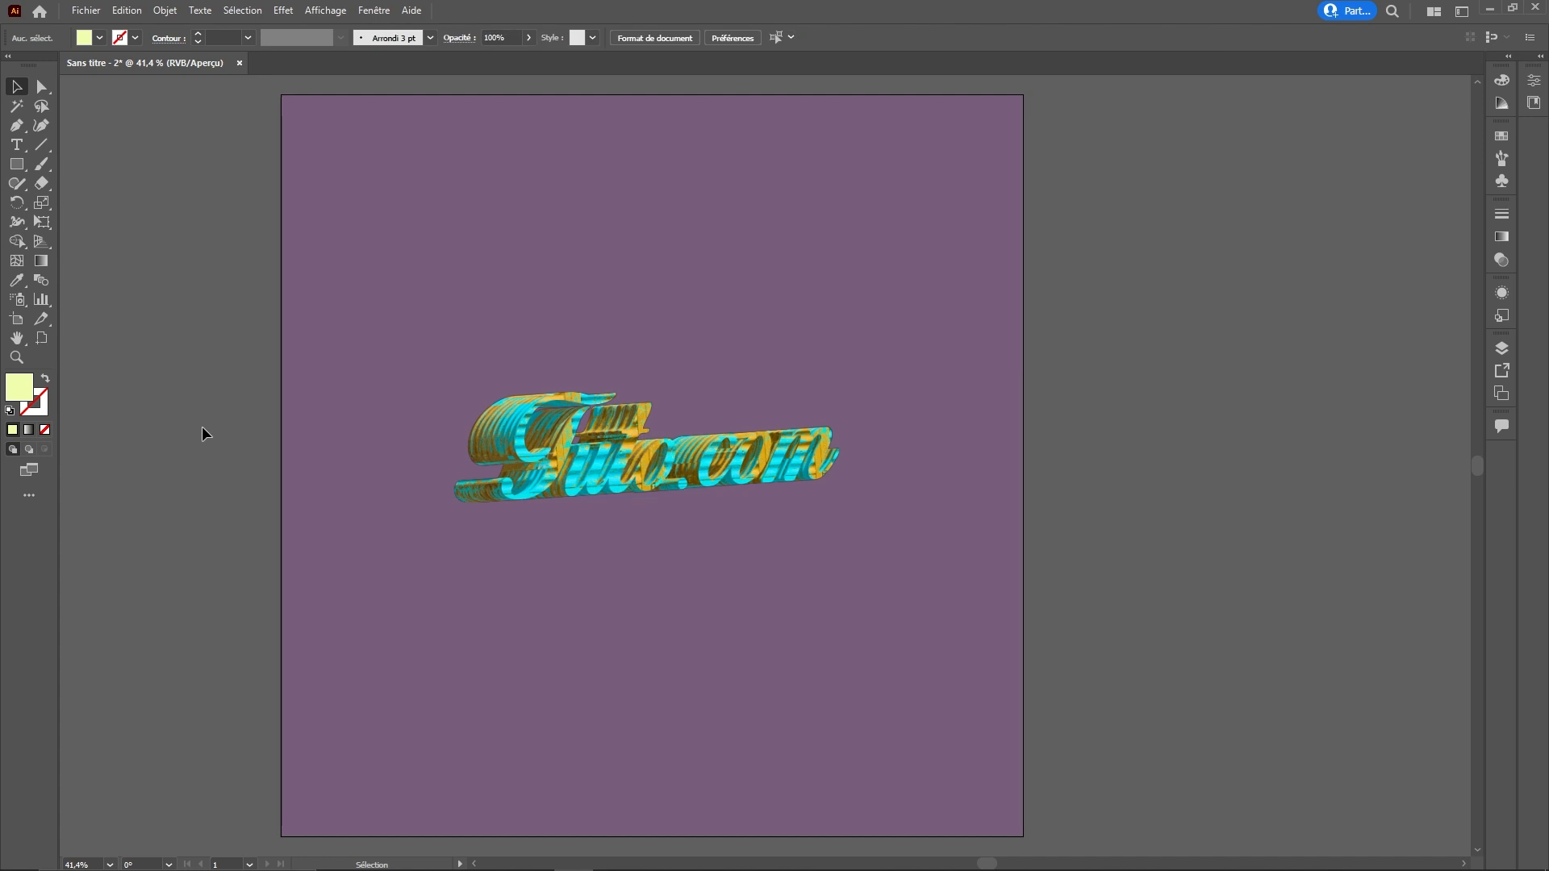
left_click(17, 357)
left_click_drag(607, 475, 818, 450)
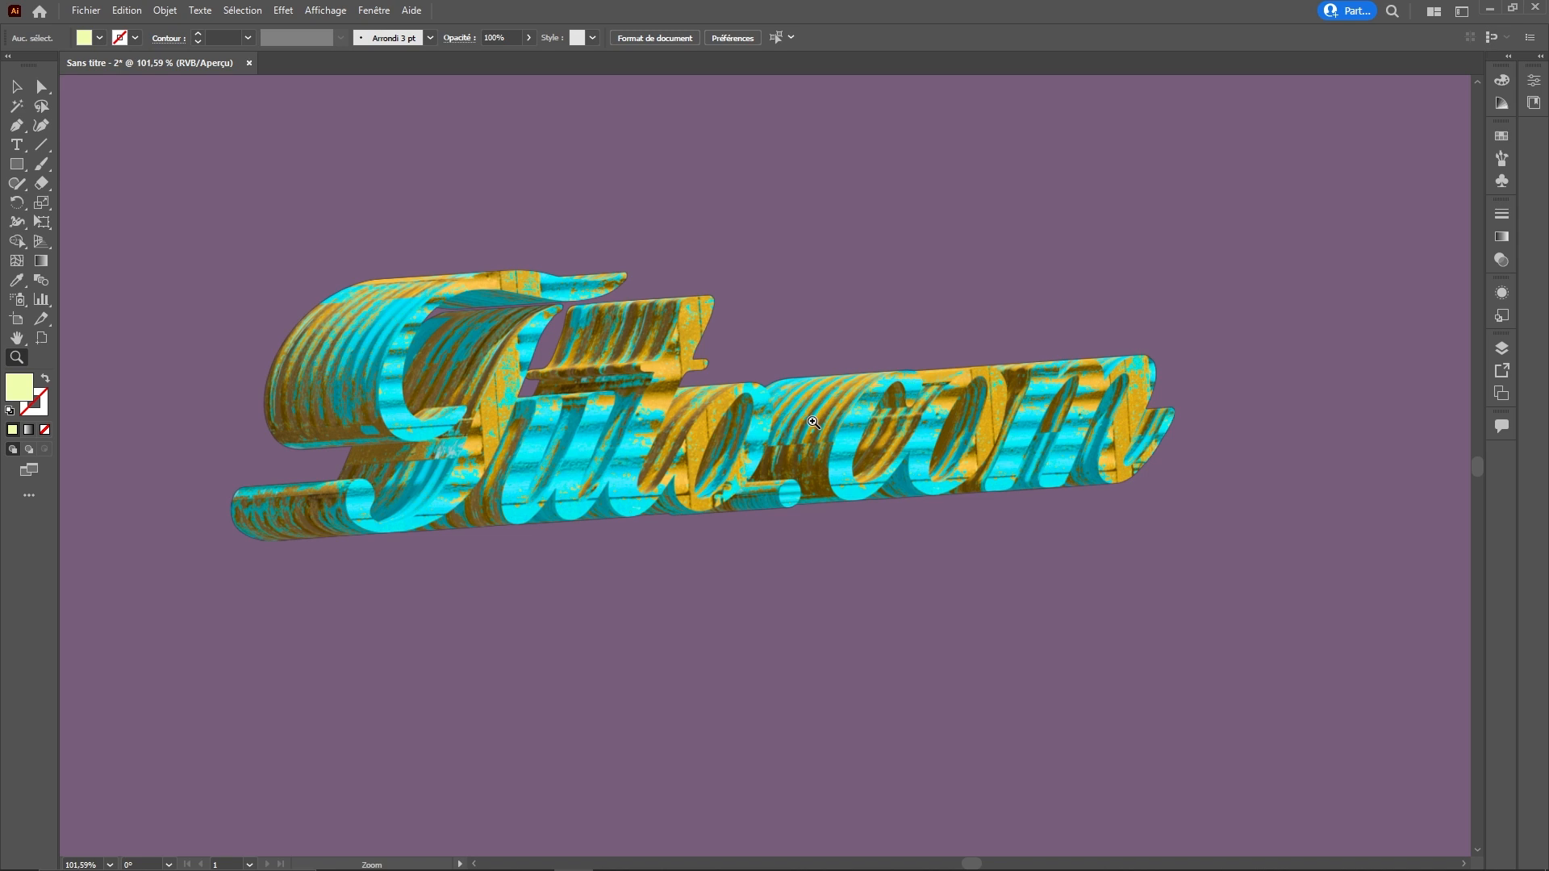
left_click(283, 10)
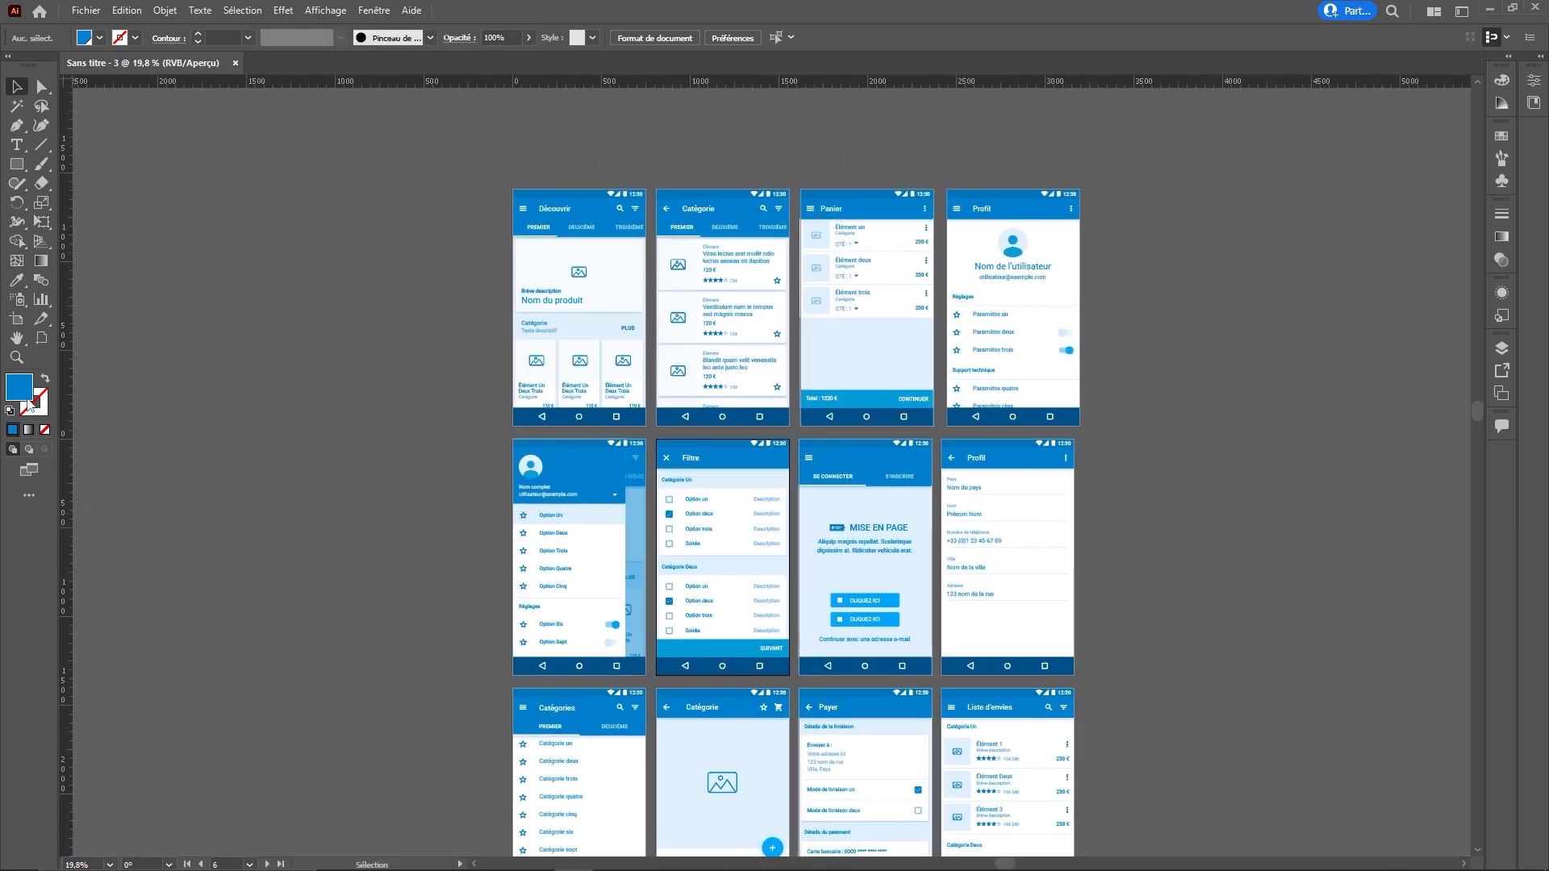
Step: In the mobile app mockup document, select all objects with the same fill colour as the Découvrir screen's blue header rectangle
left_click(16, 358)
left_click_drag(671, 380, 833, 366)
left_click_drag(680, 252, 519, 450)
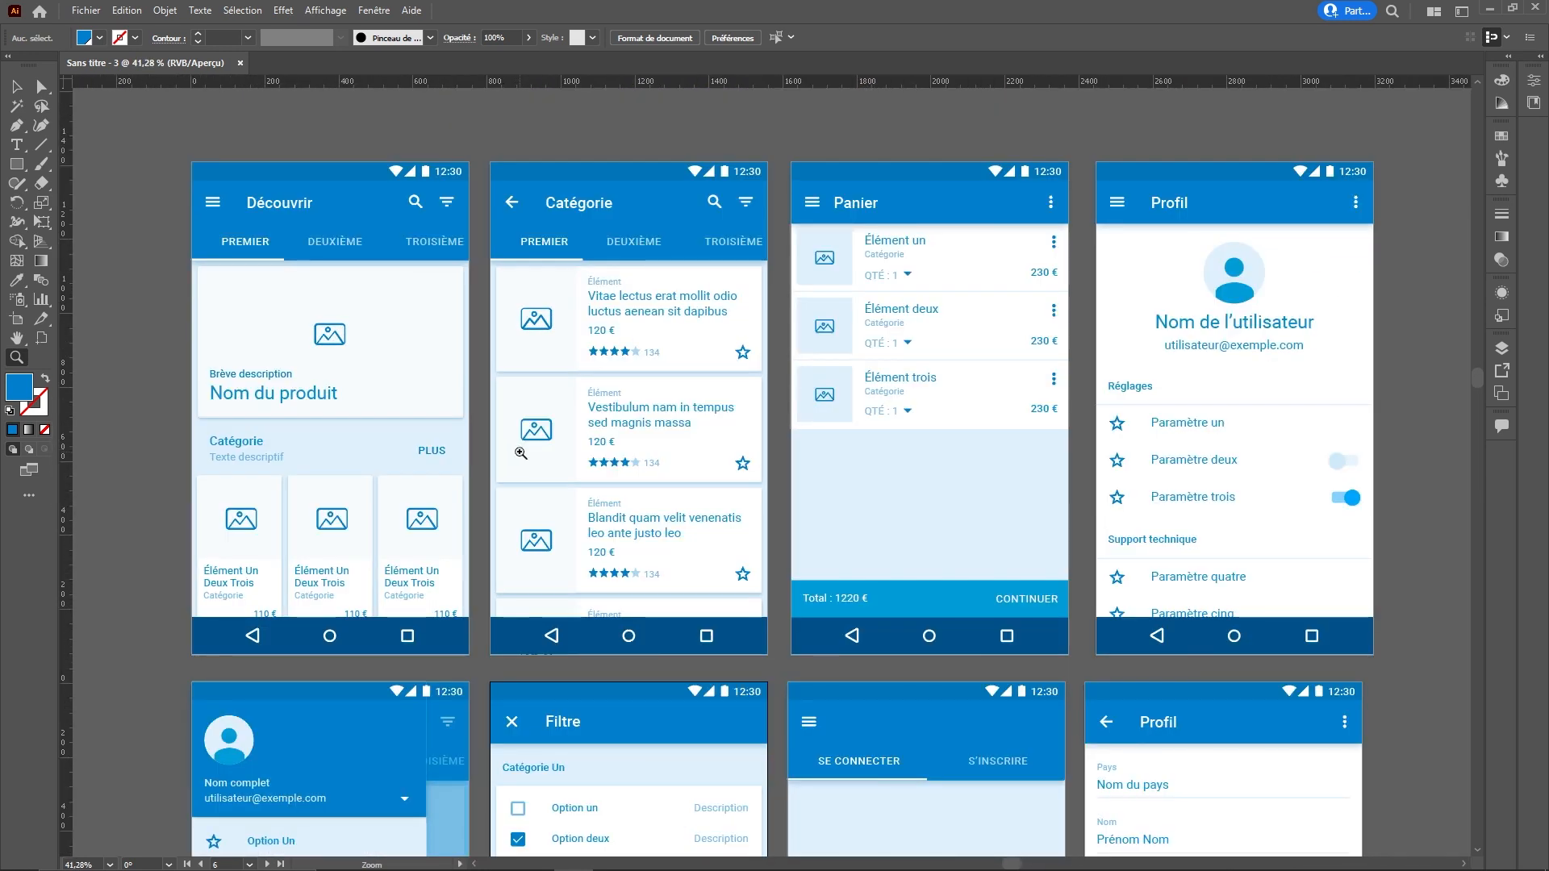
left_click(42, 87)
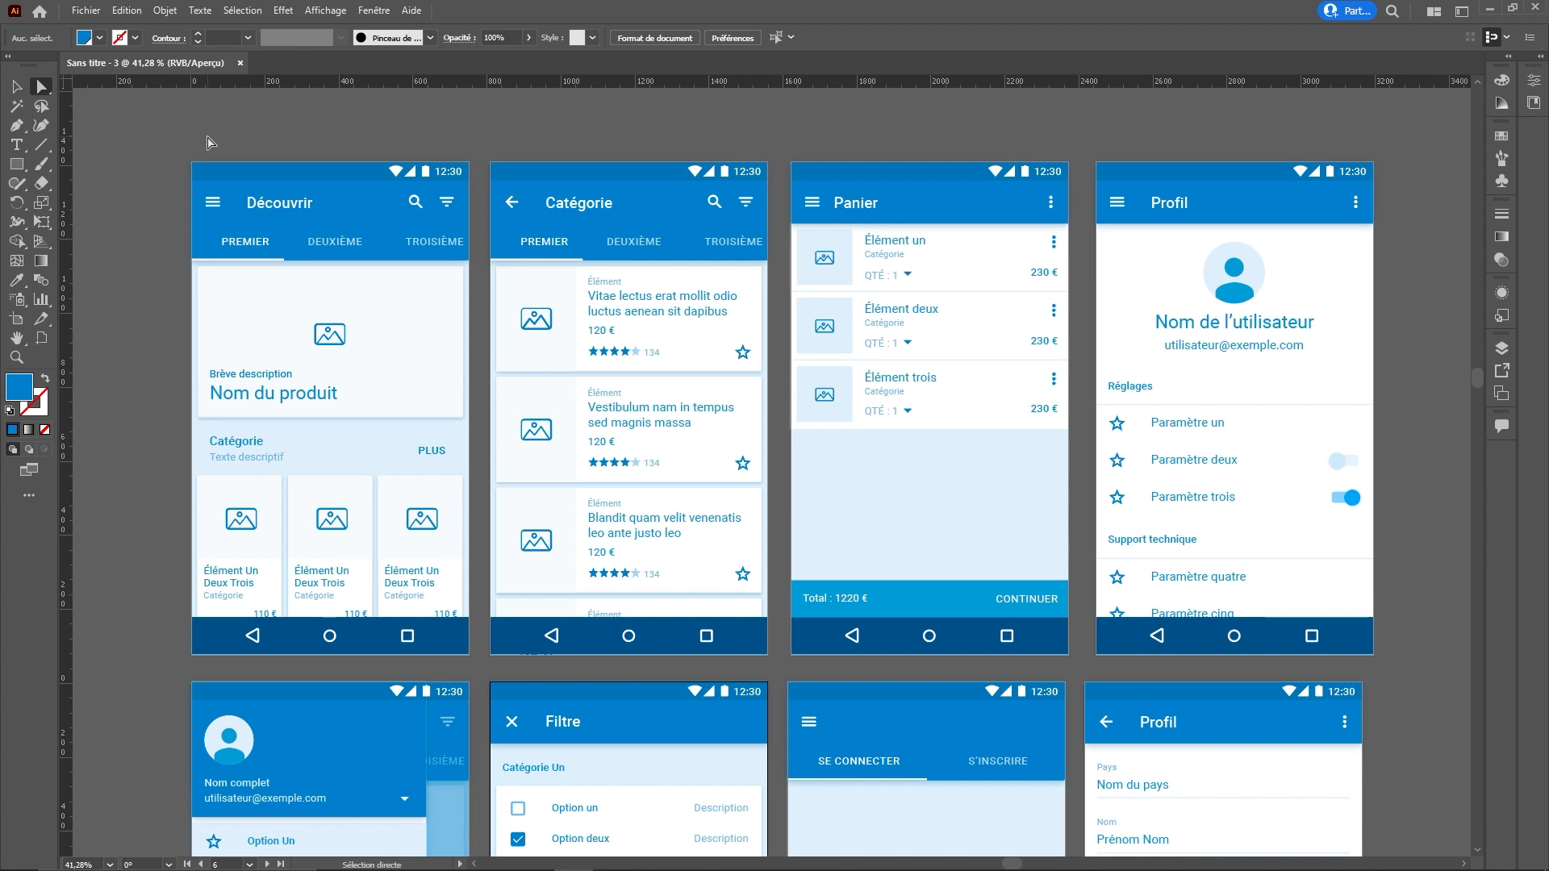
left_click(375, 218)
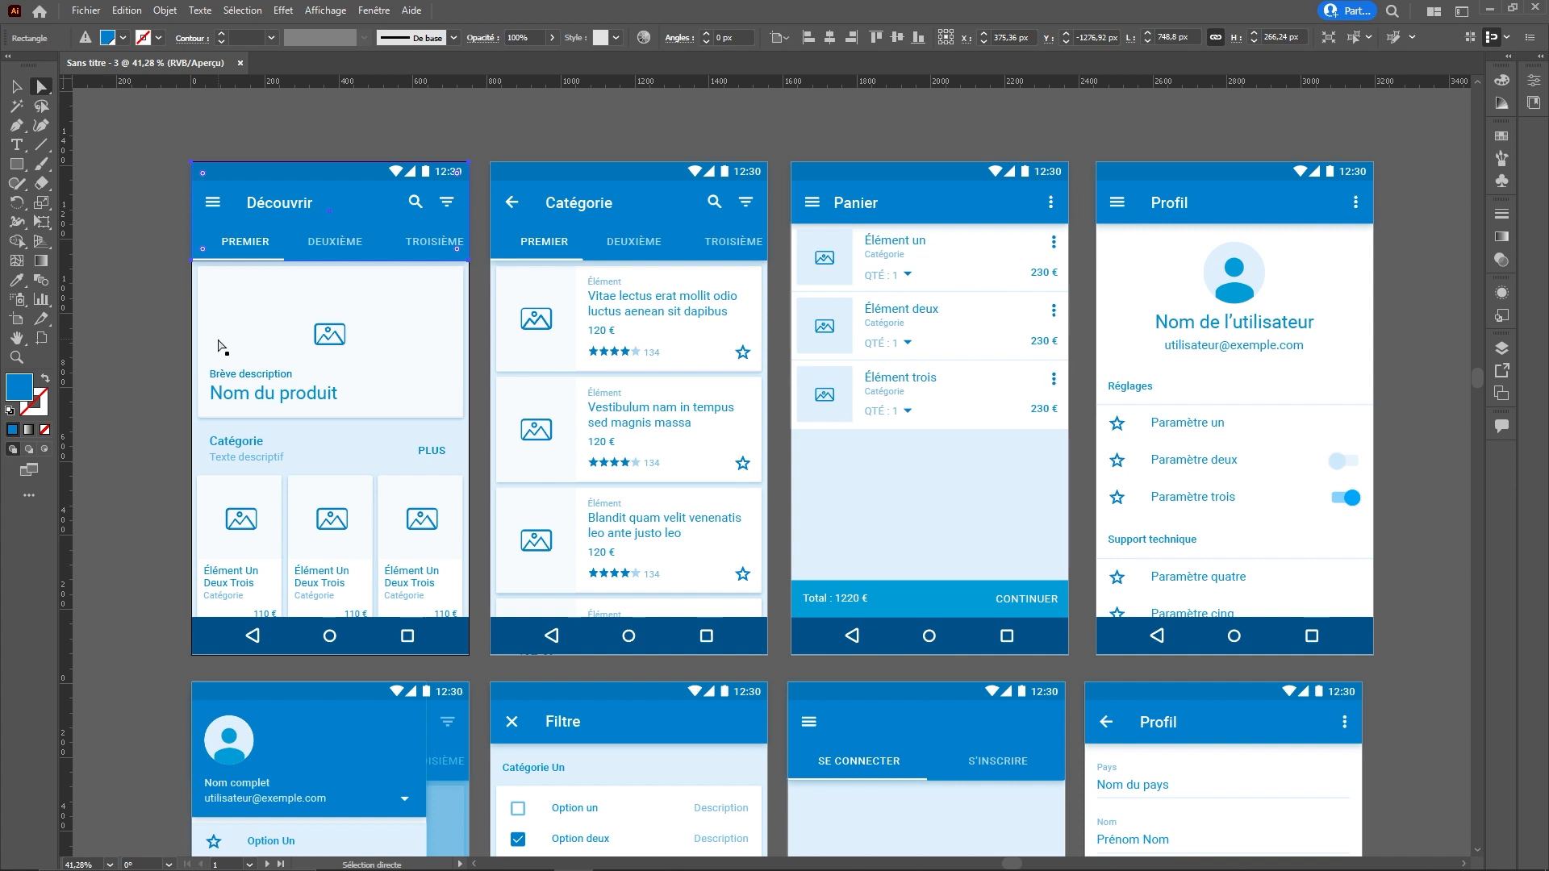
scroll(524, 274, "up", 1)
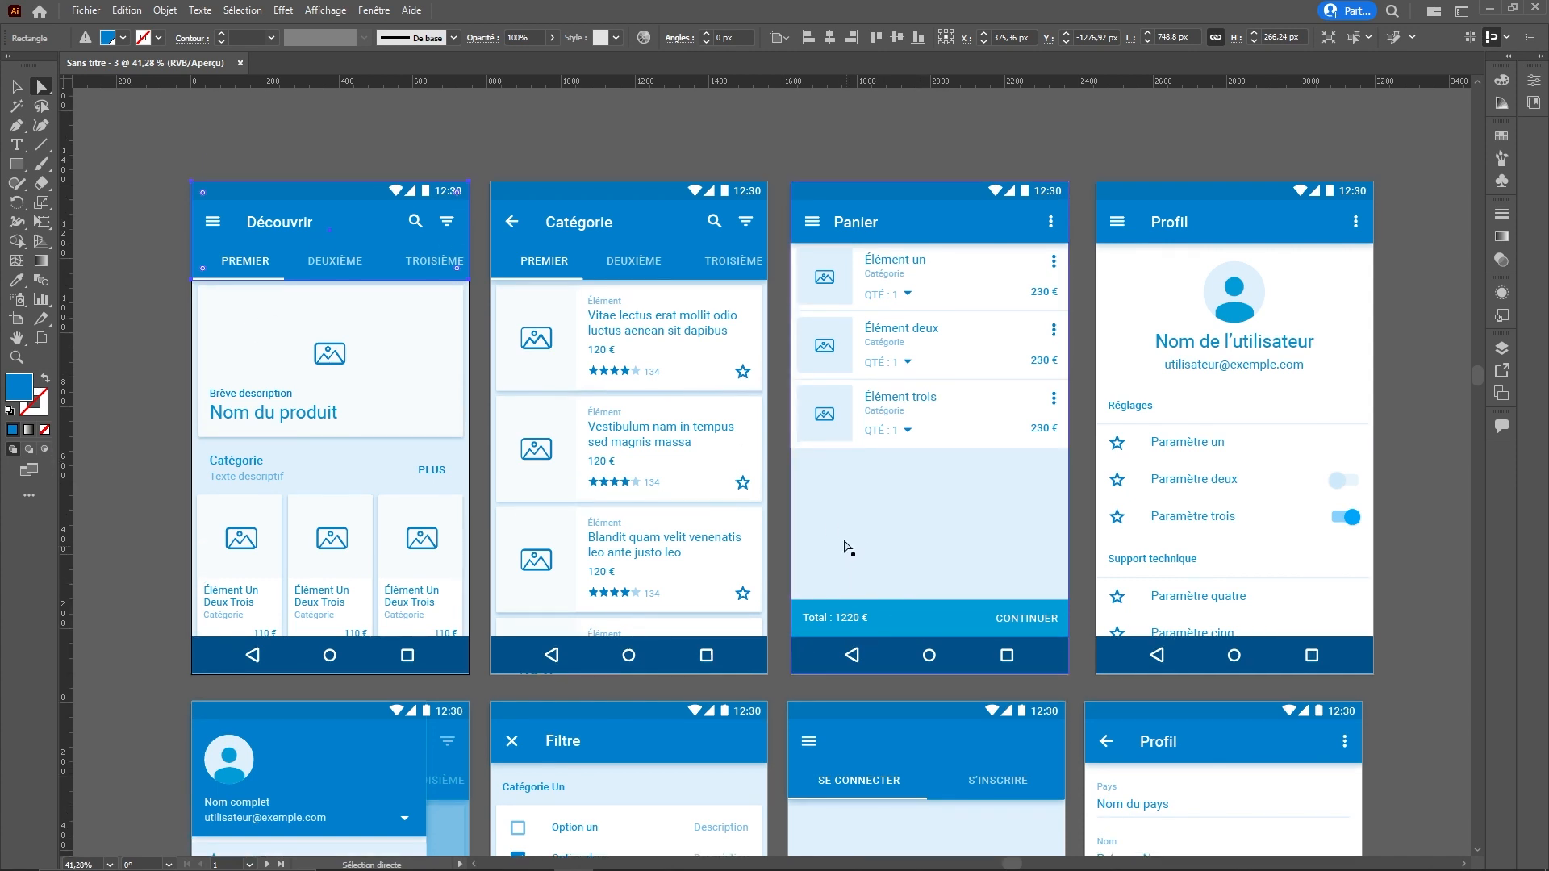
left_click(242, 11)
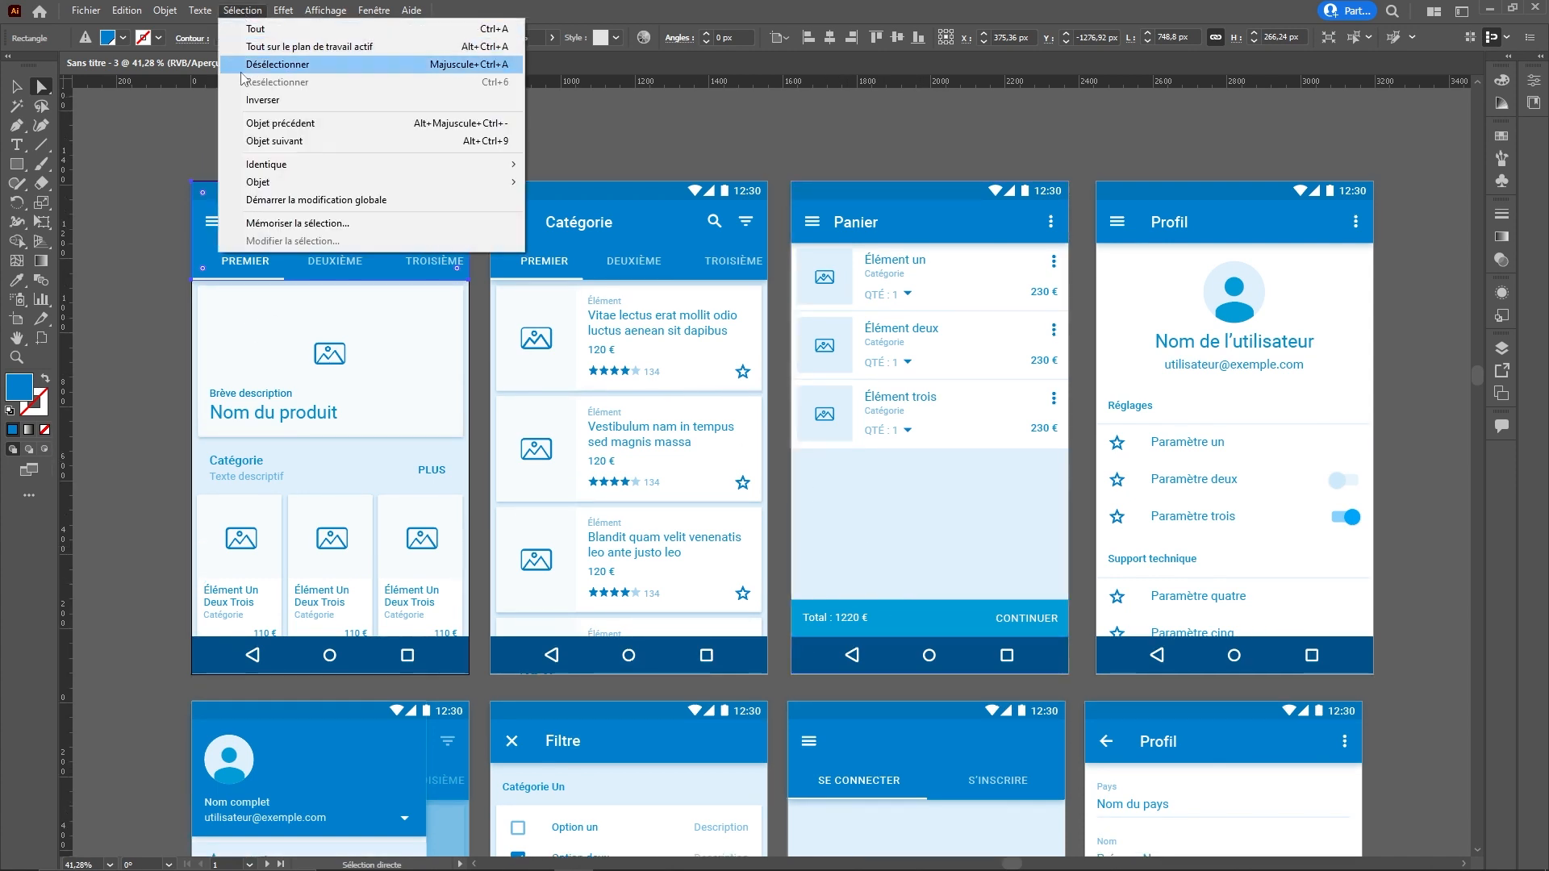
mouse_move(304, 169)
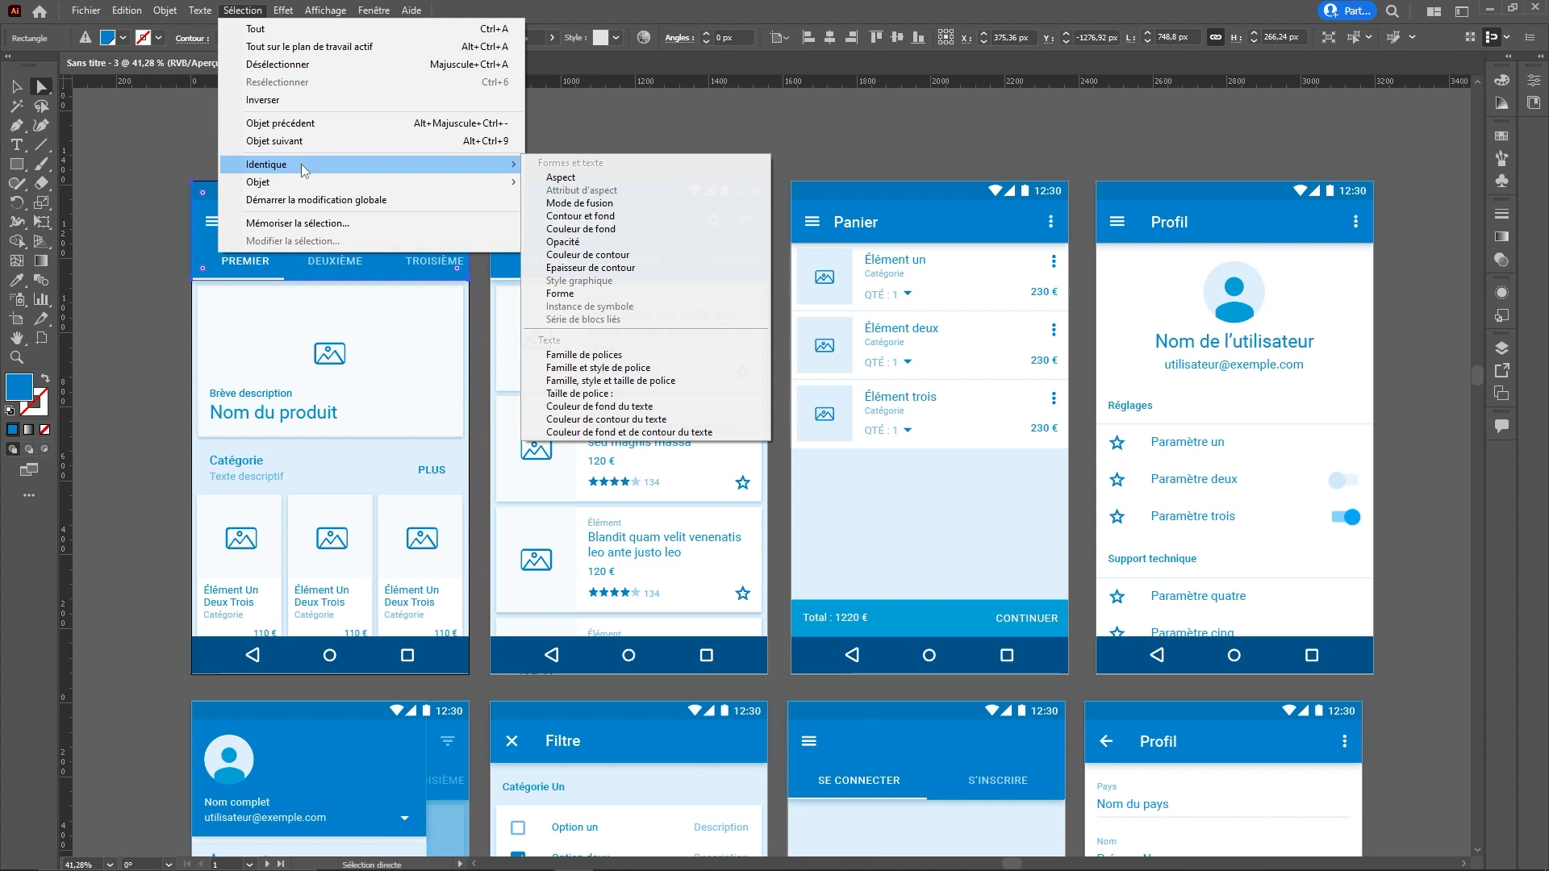
left_click(586, 234)
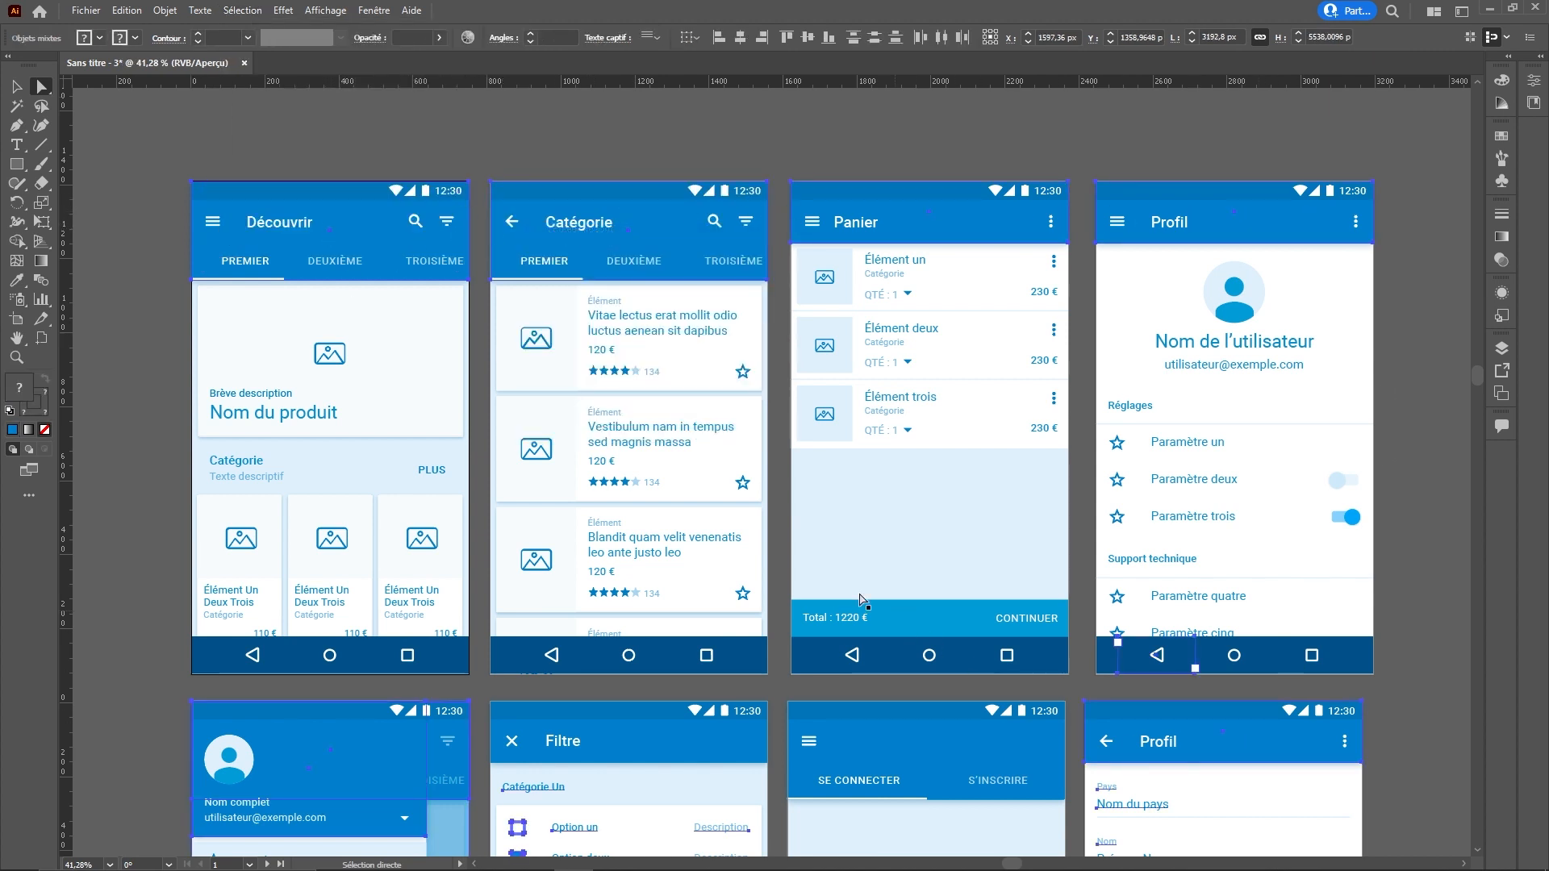
Step: Clear the selection and select all text sharing the font family of the first item description on the Catégorie screen
left_click(137, 471)
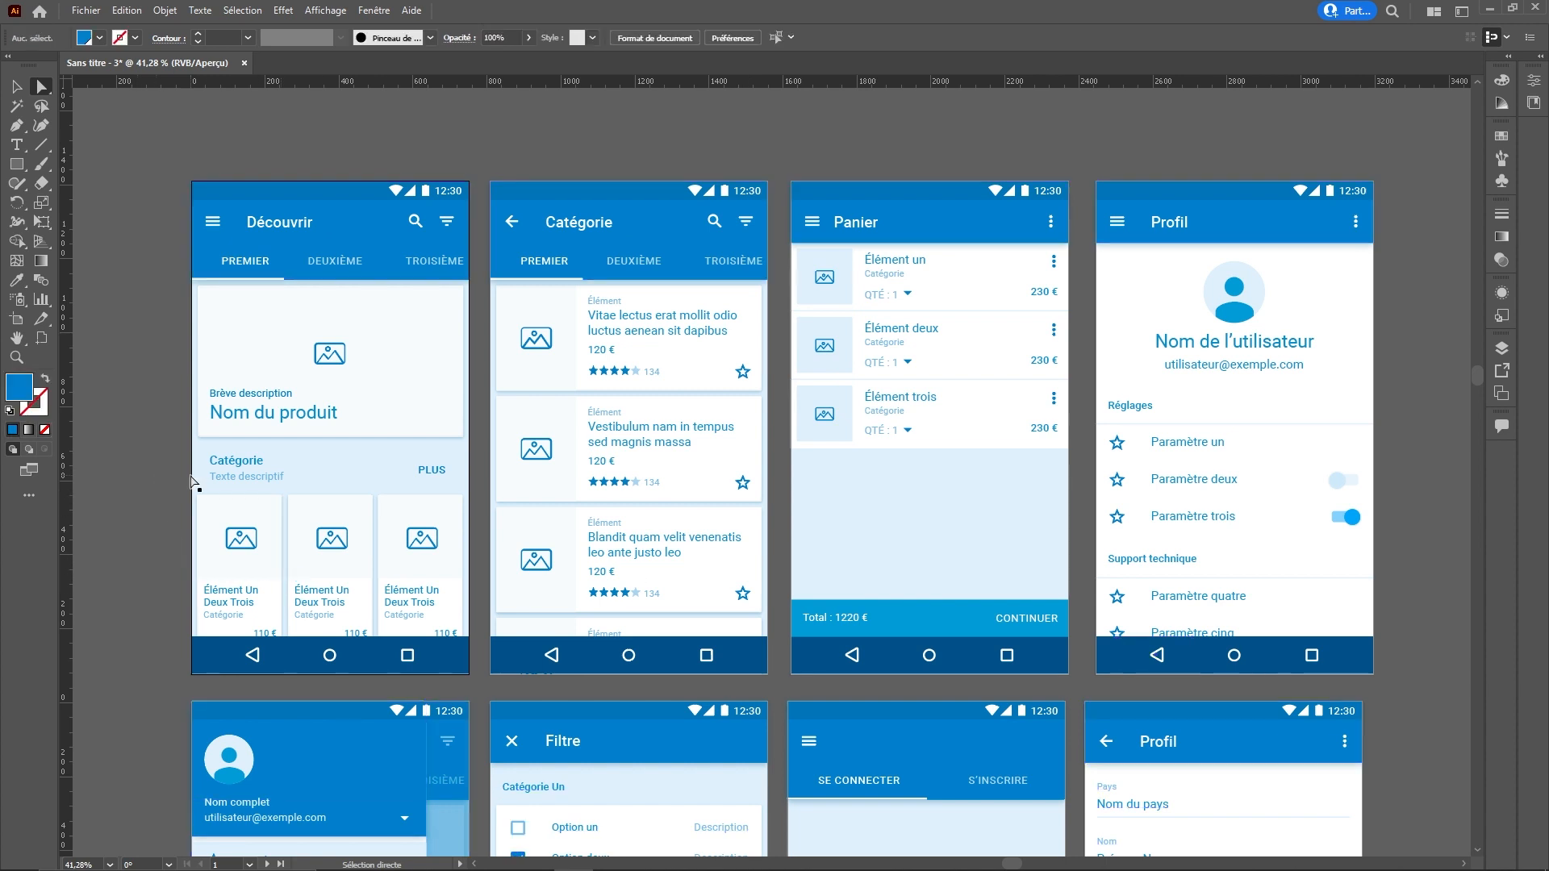
left_click(645, 337)
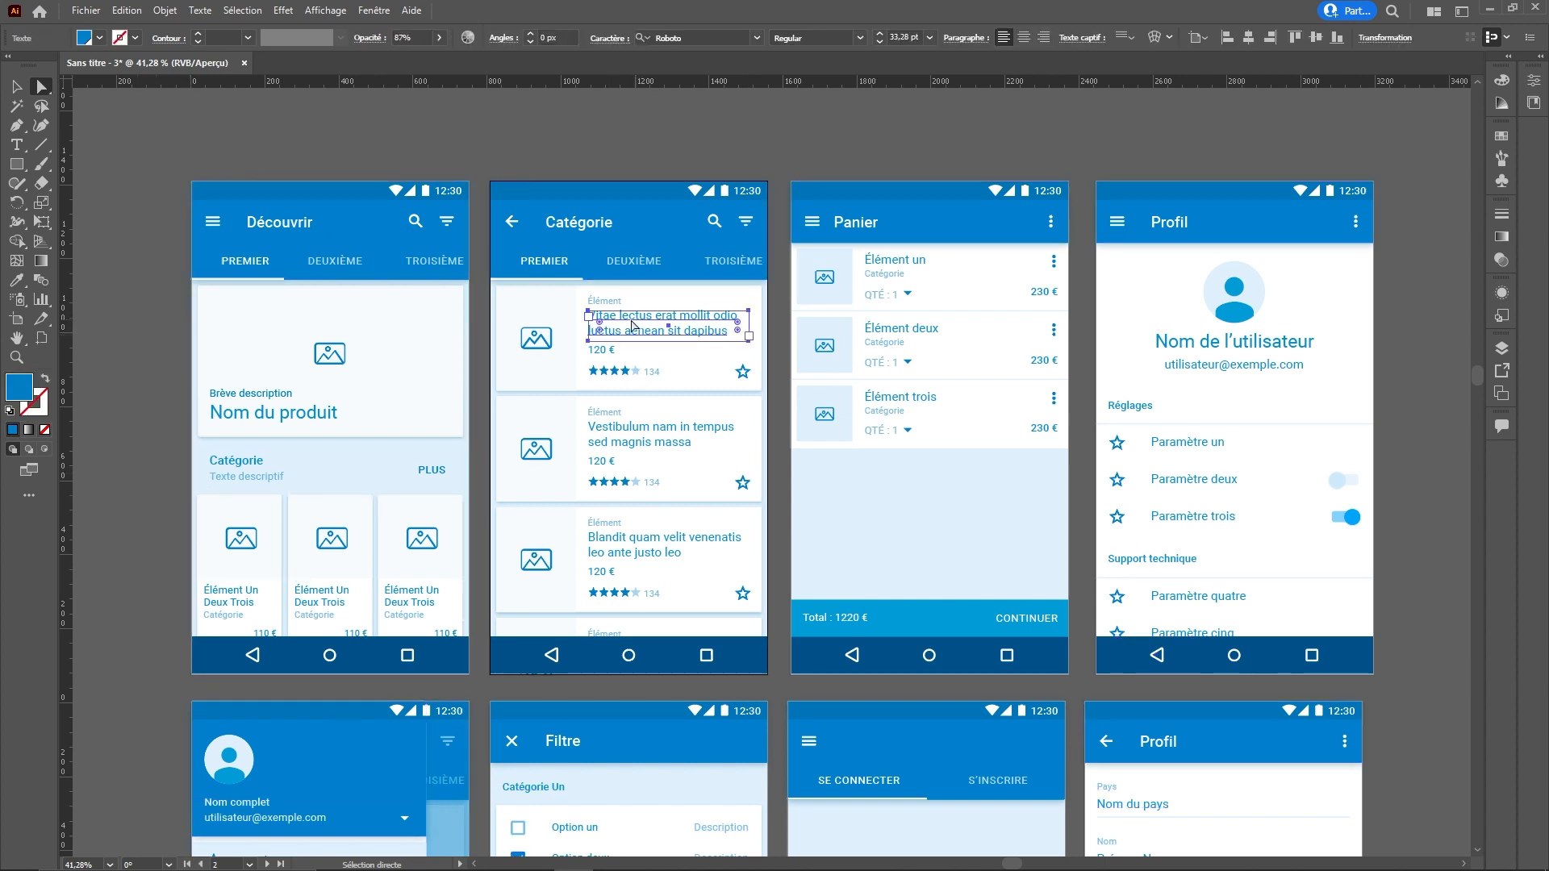
left_click(262, 10)
mouse_move(295, 171)
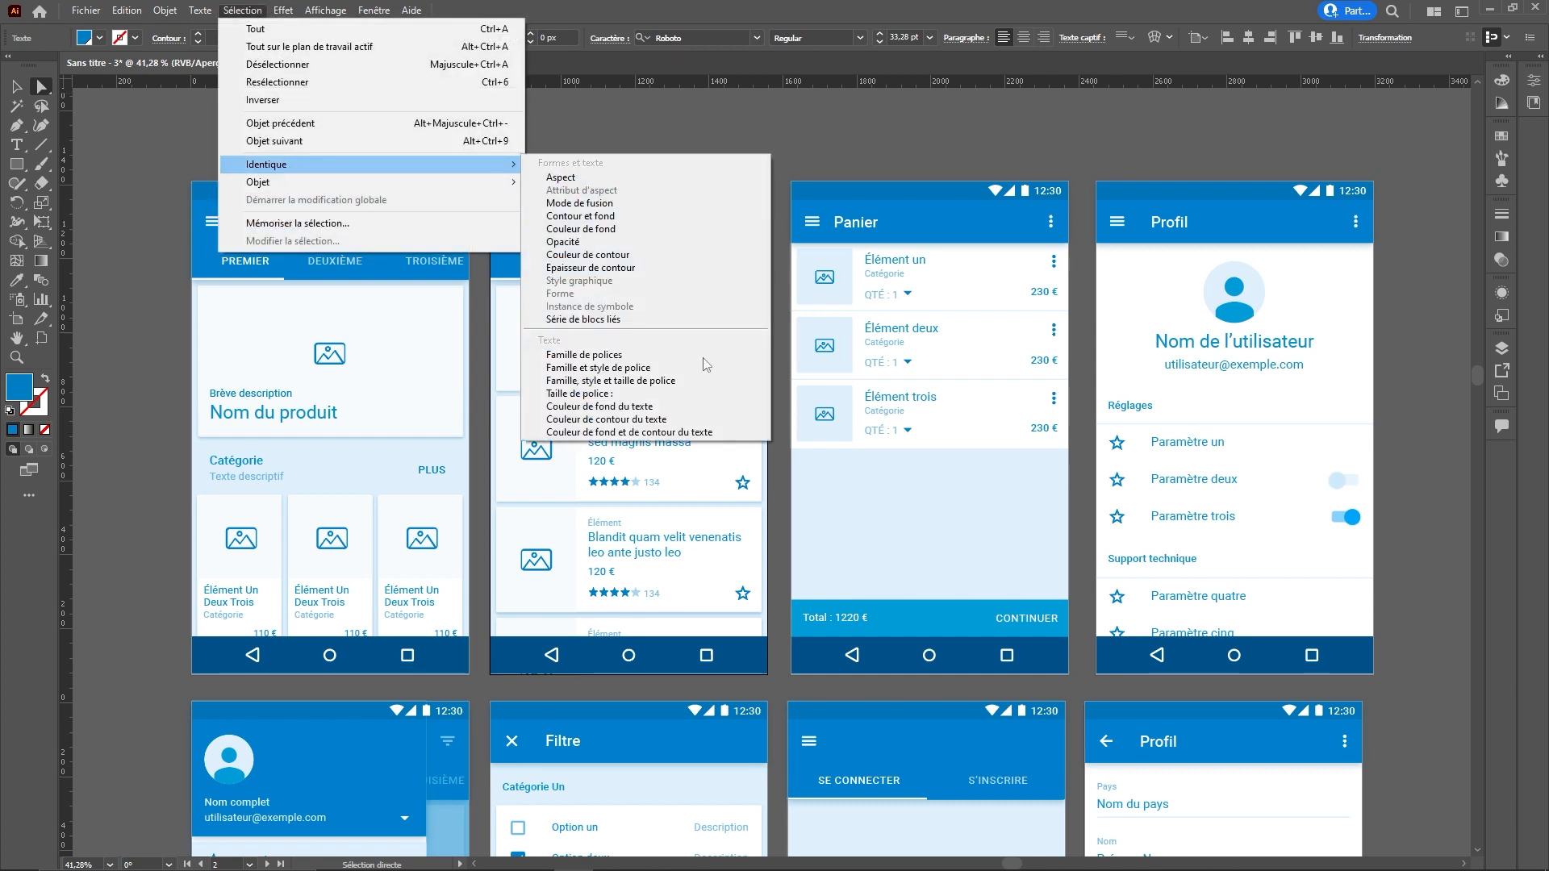
left_click(599, 355)
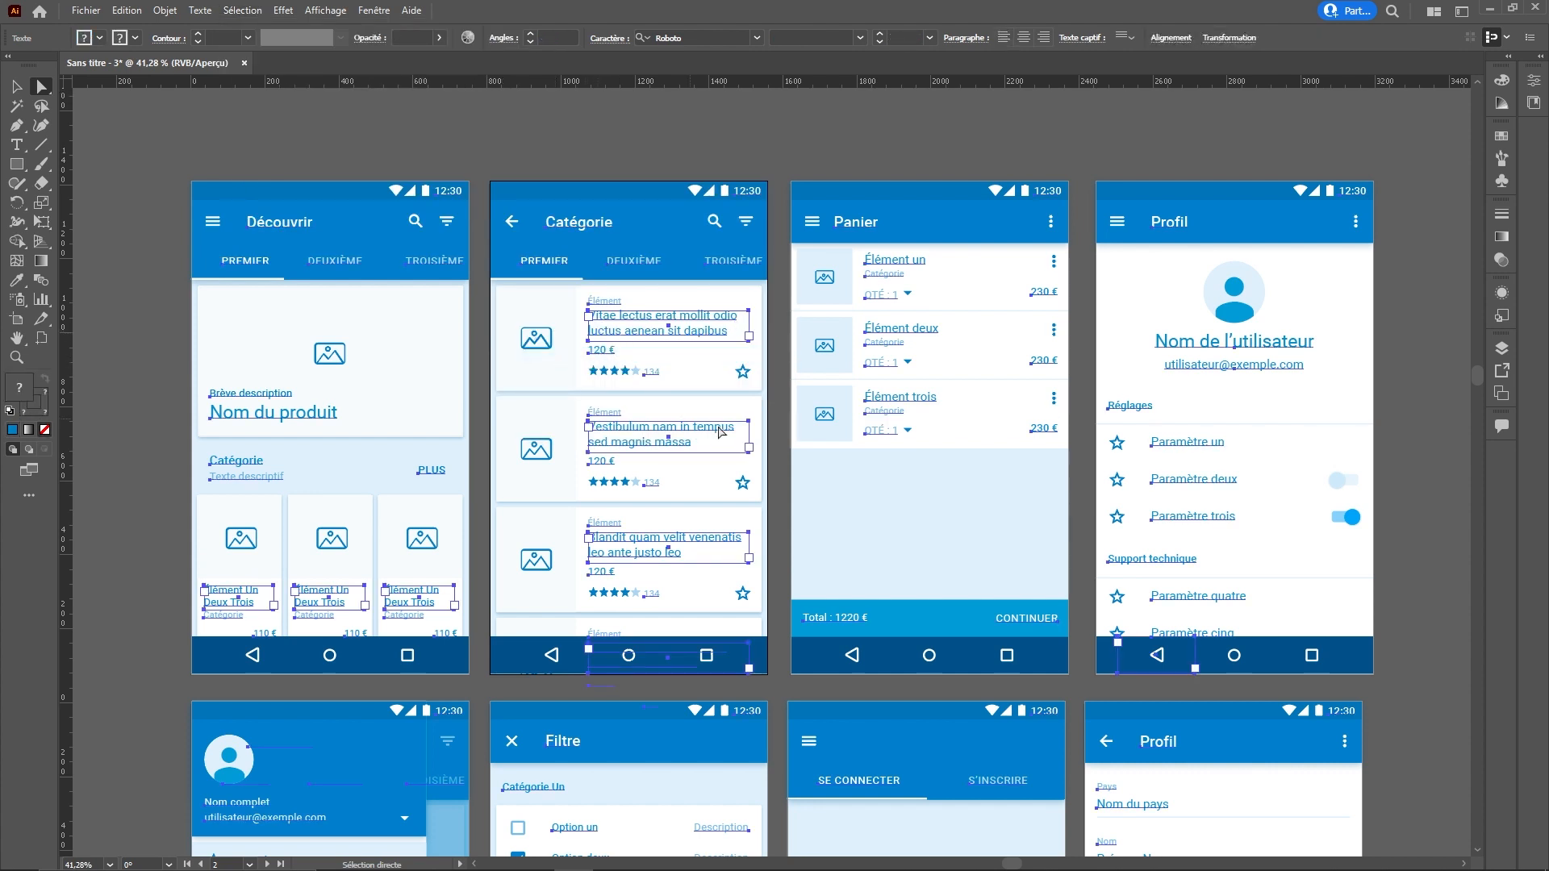
Step: Change the font of all the selected text to Segoe UI Emoji Regular and review the screens
scroll(989, 495, "down", 3)
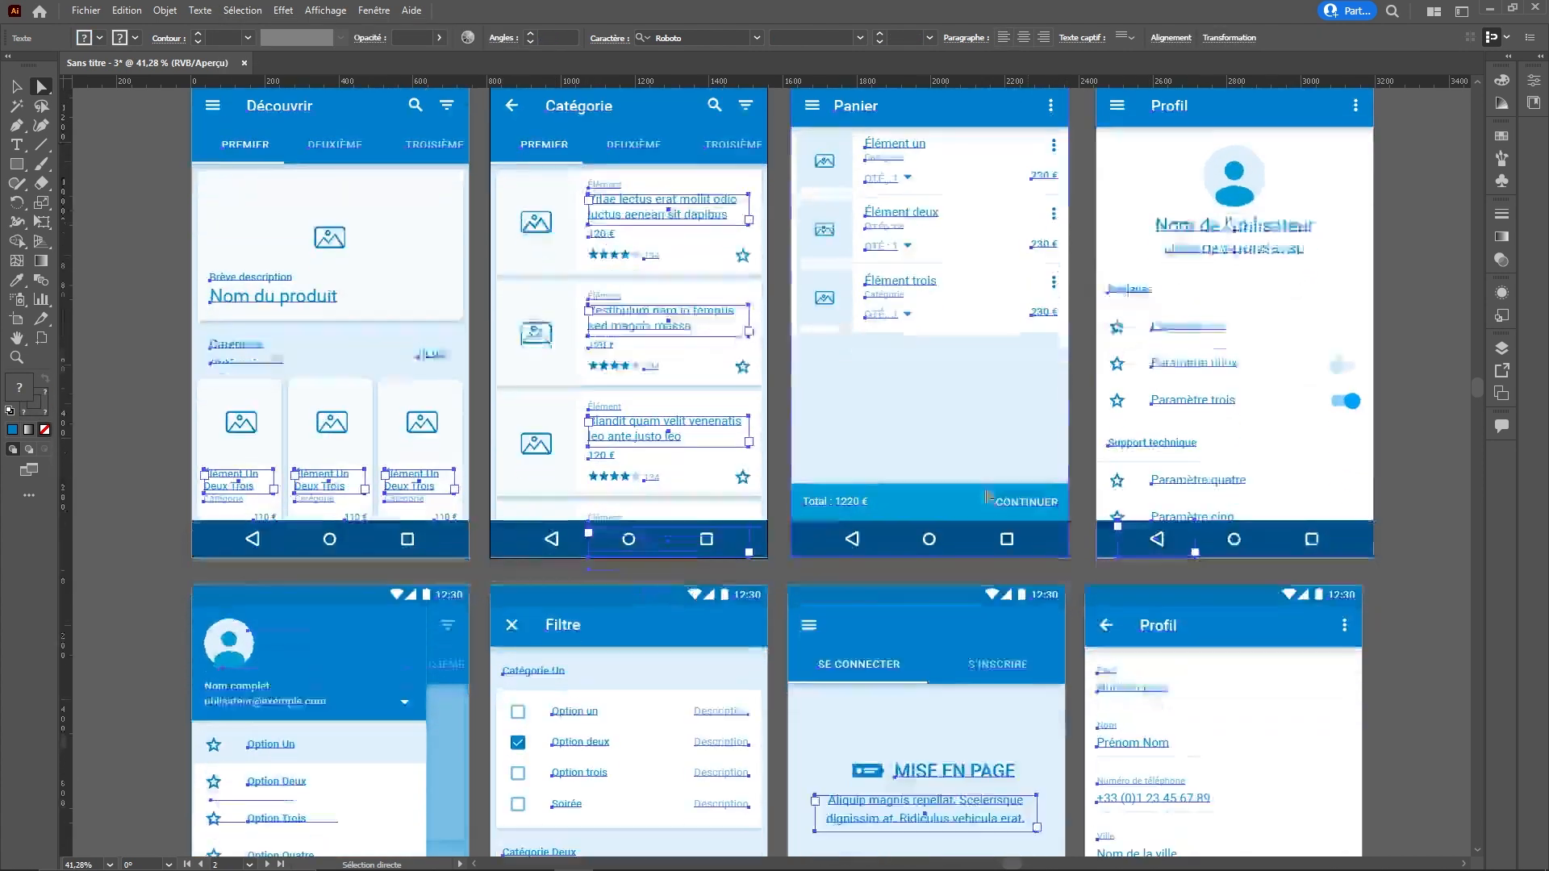
scroll(989, 495, "down", 2)
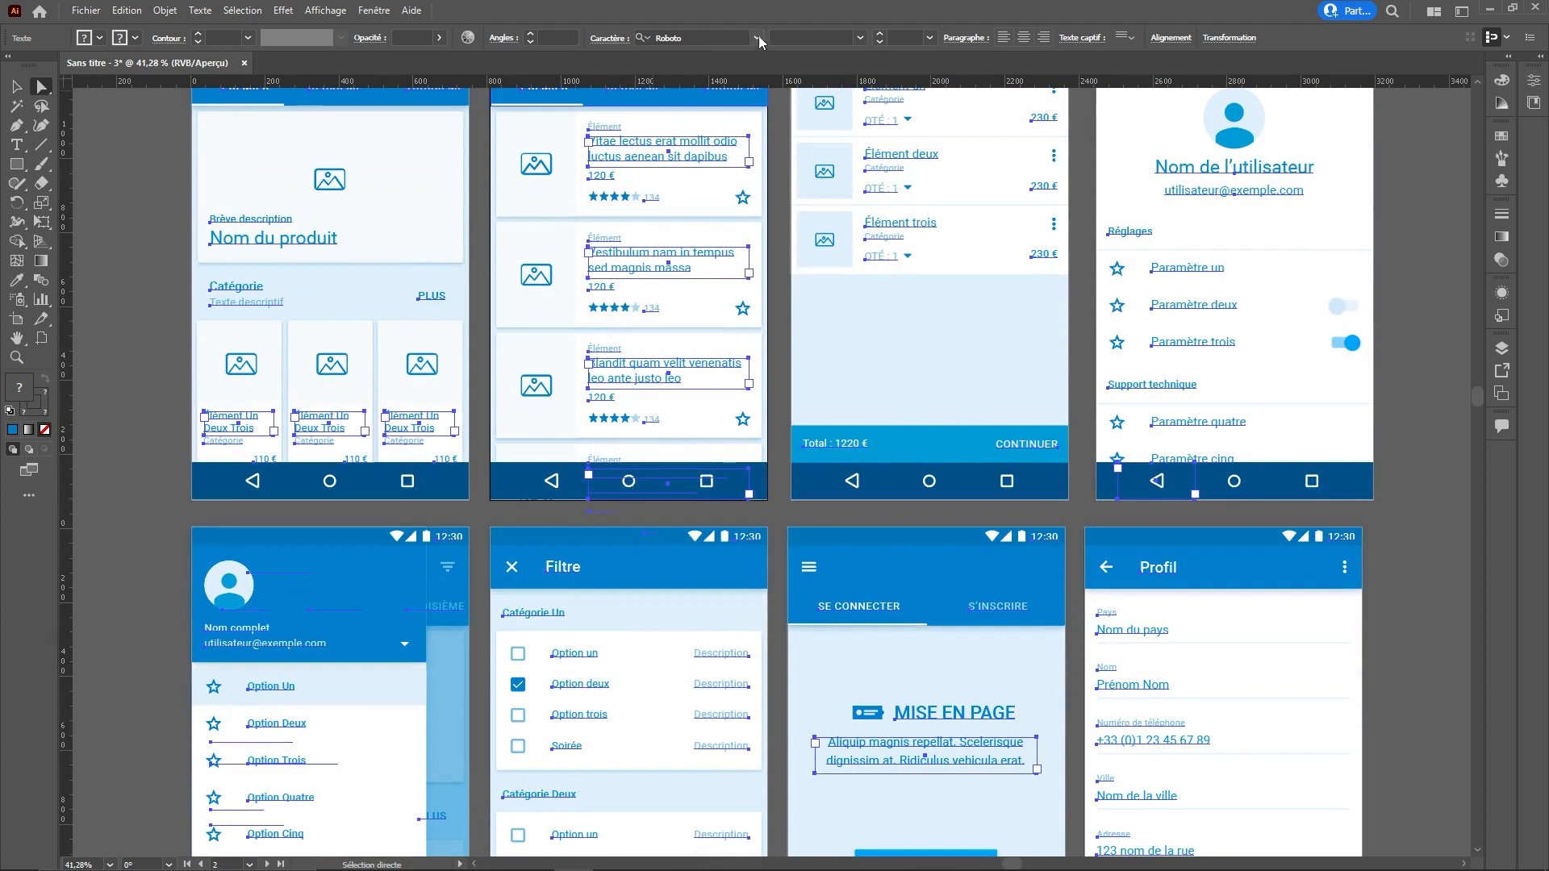
left_click(757, 38)
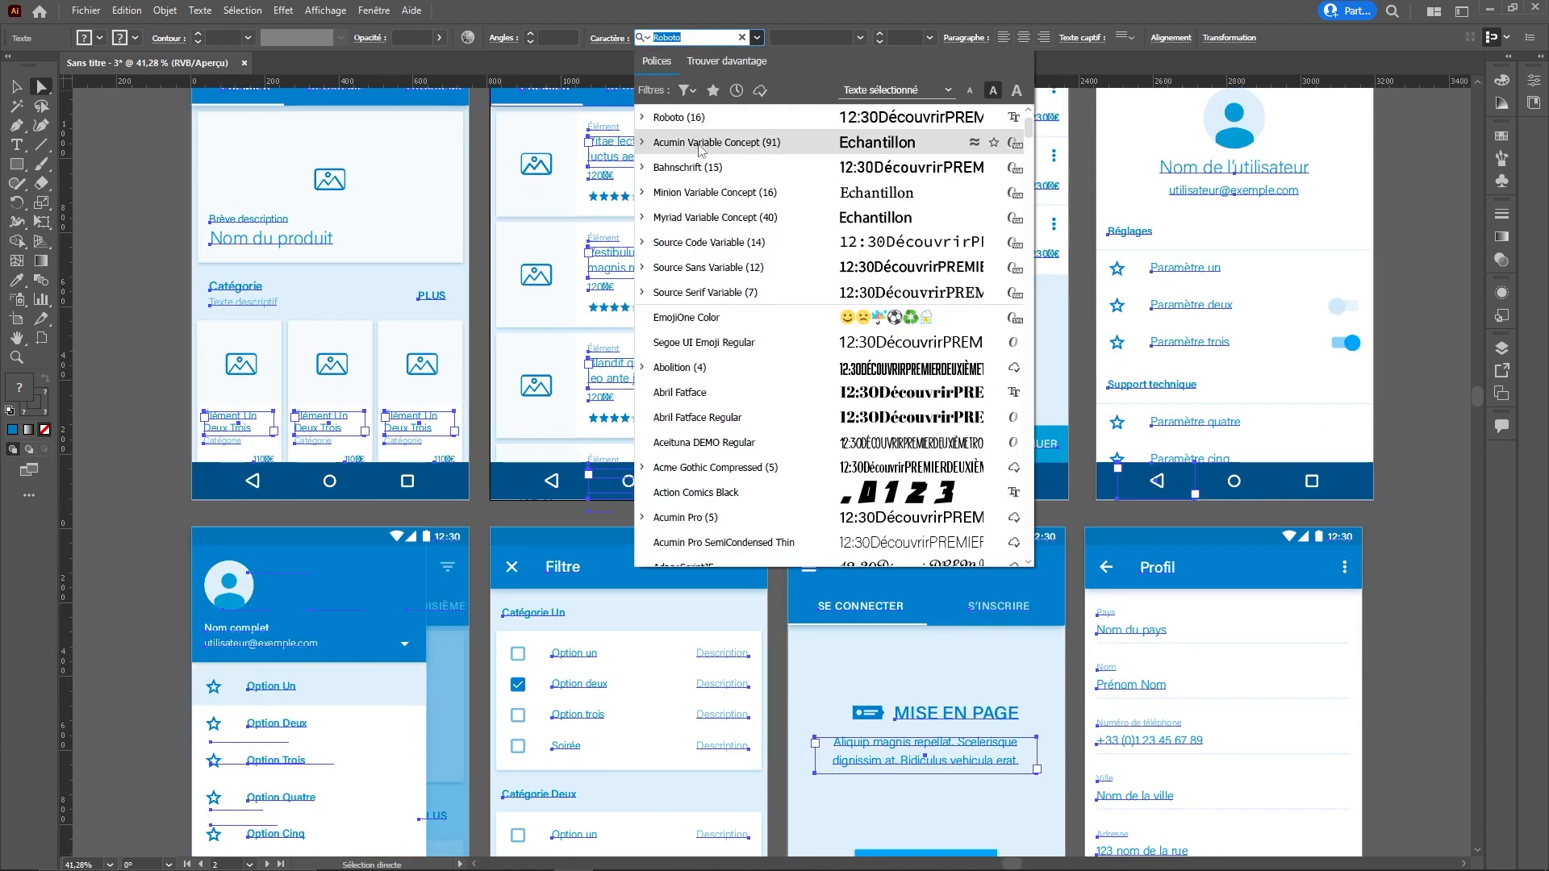
left_click(684, 349)
scroll(776, 339, "up", 3)
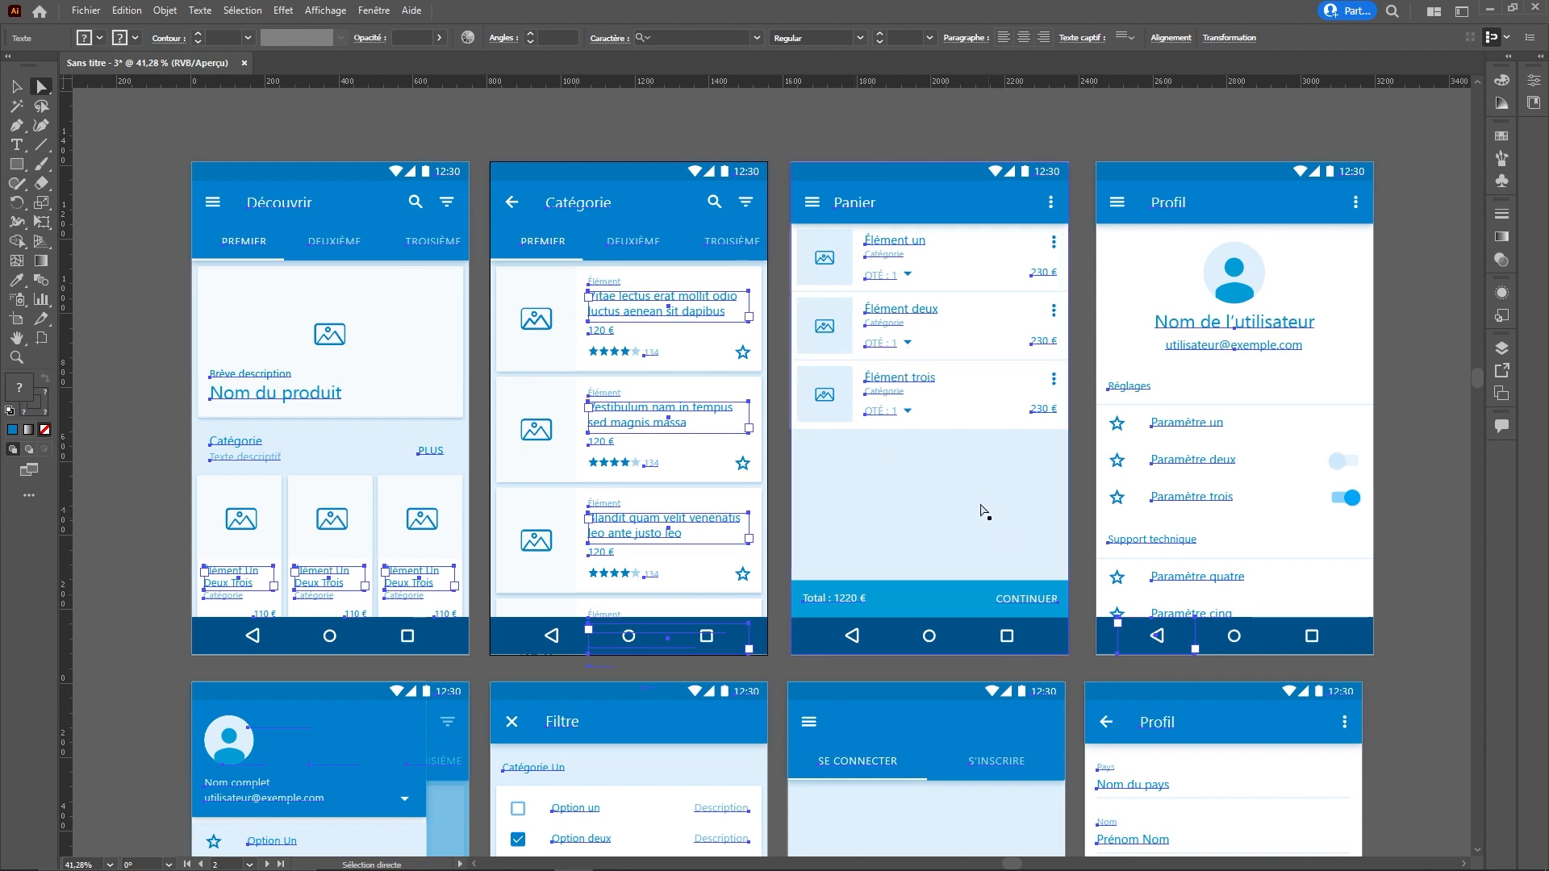
scroll(780, 571, "up", 1)
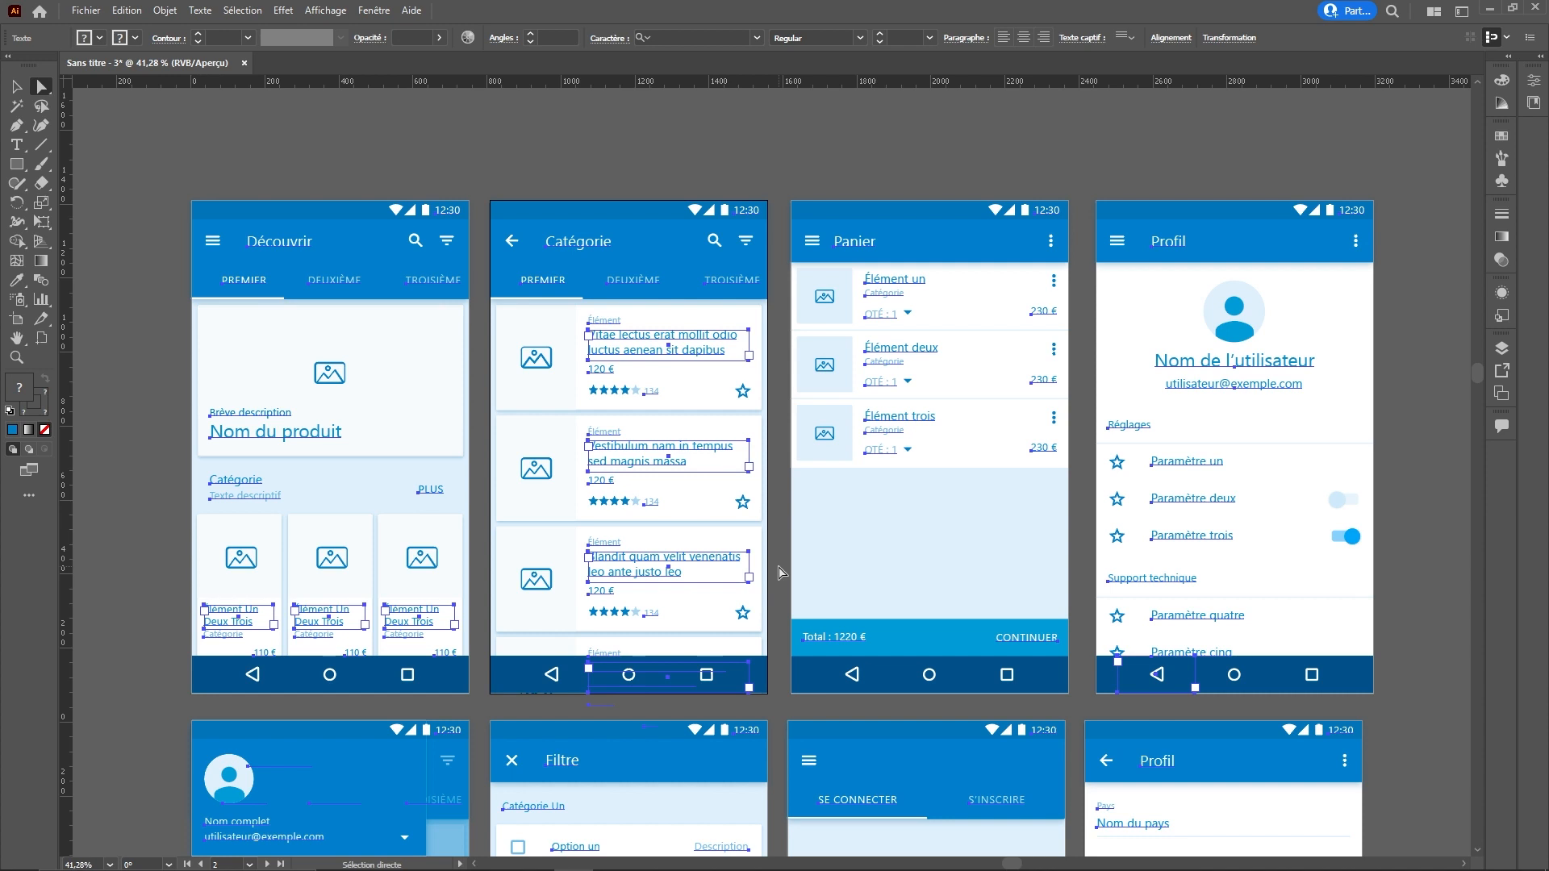
scroll(779, 571, "up", 2)
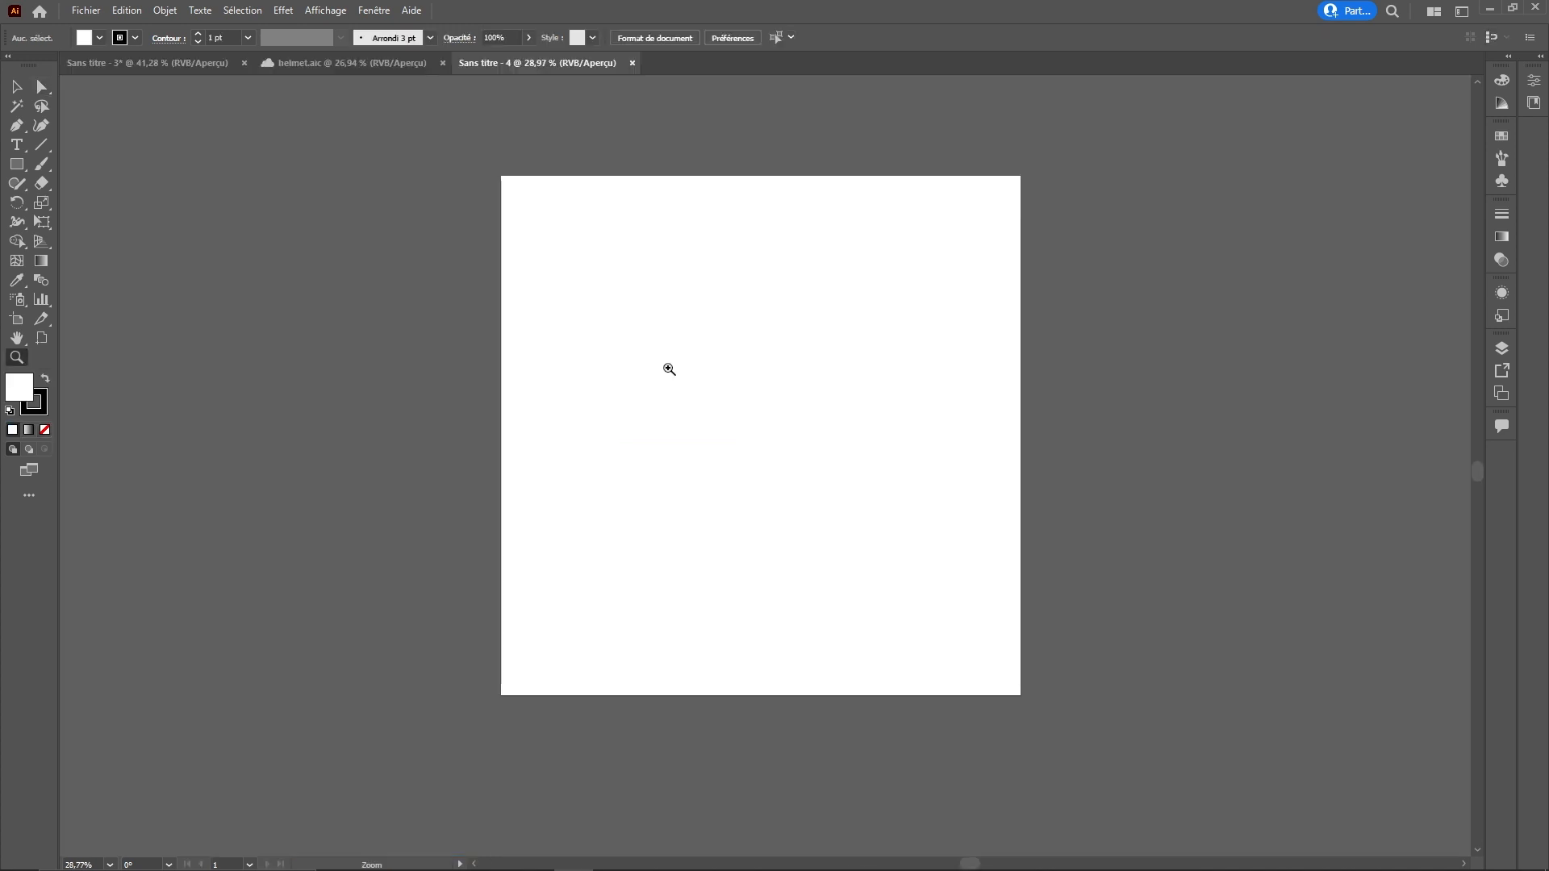
Step: In the blank document, place the Creative Cloud photo of the student as a linked image about 3109 × 2072 px, covering the artboard
left_click(86, 10)
left_click(153, 300)
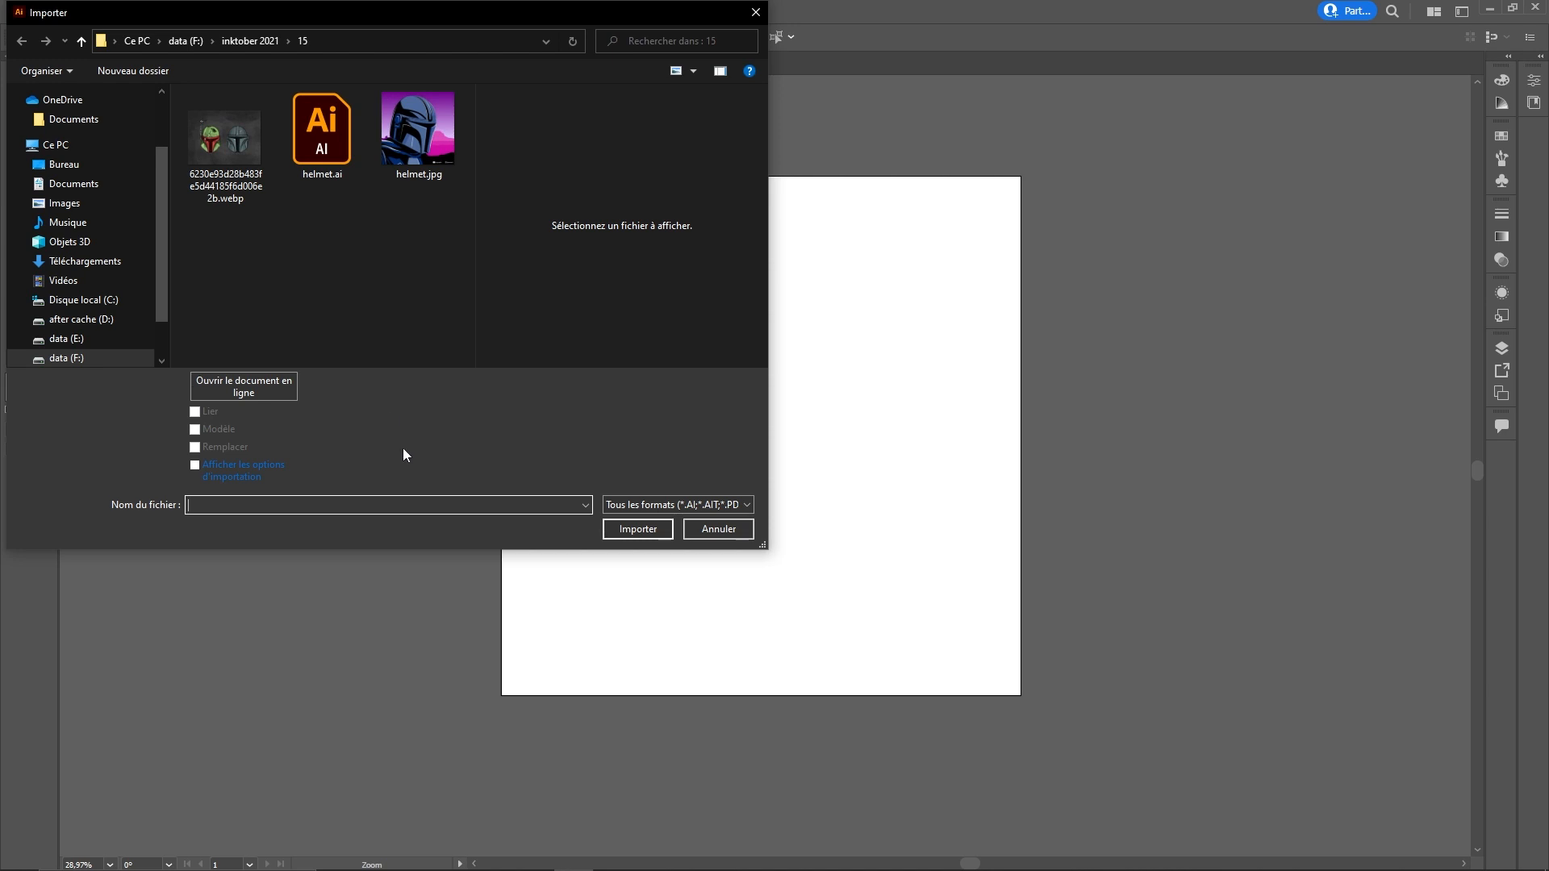
left_click(244, 385)
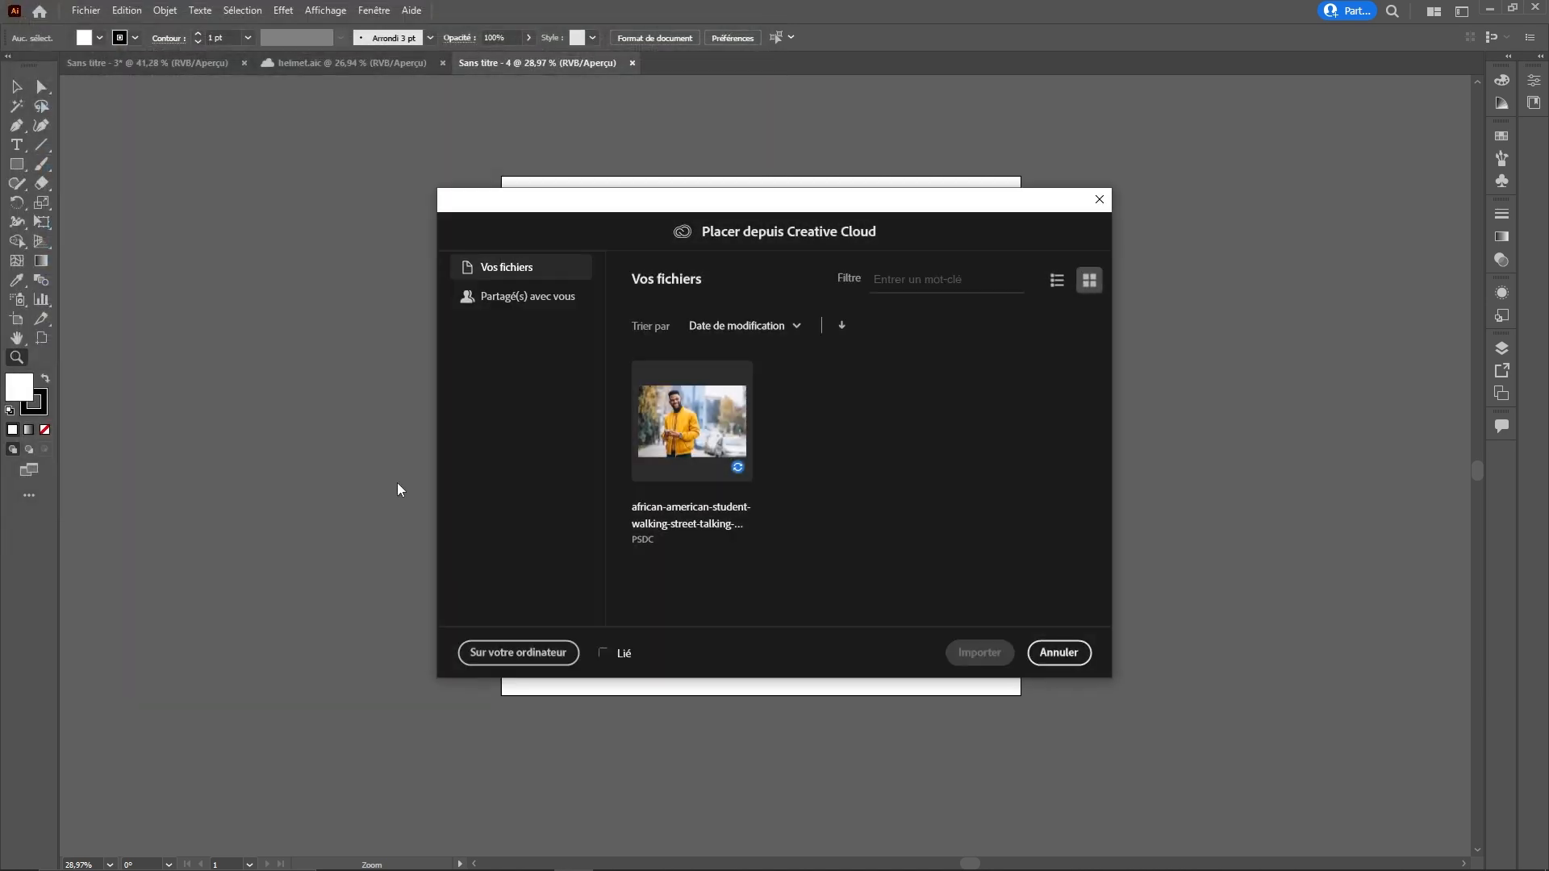
left_click(709, 459)
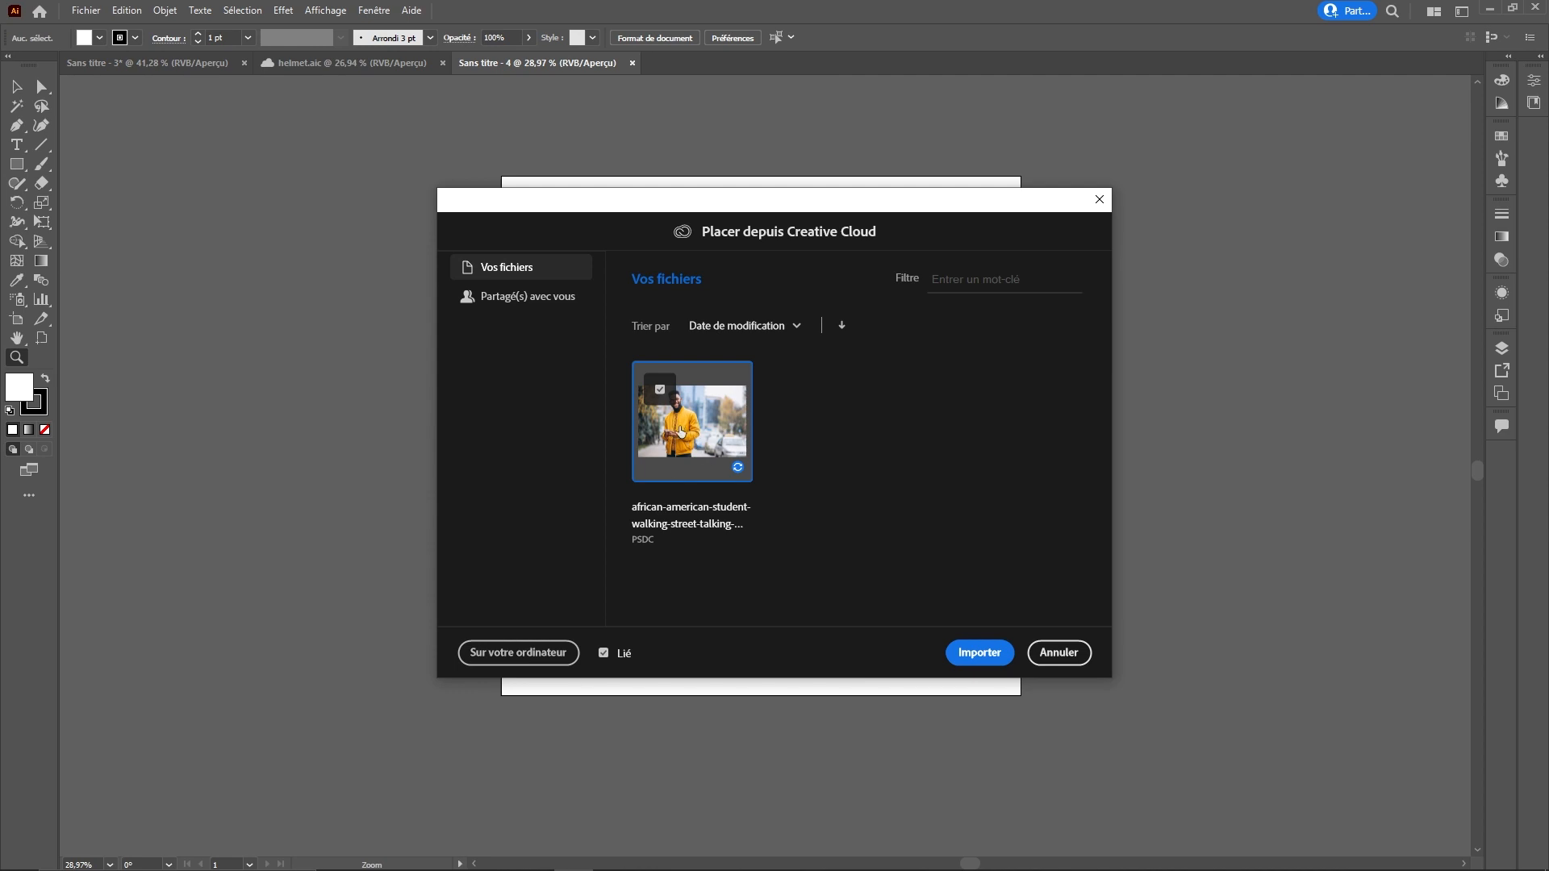
left_click(979, 653)
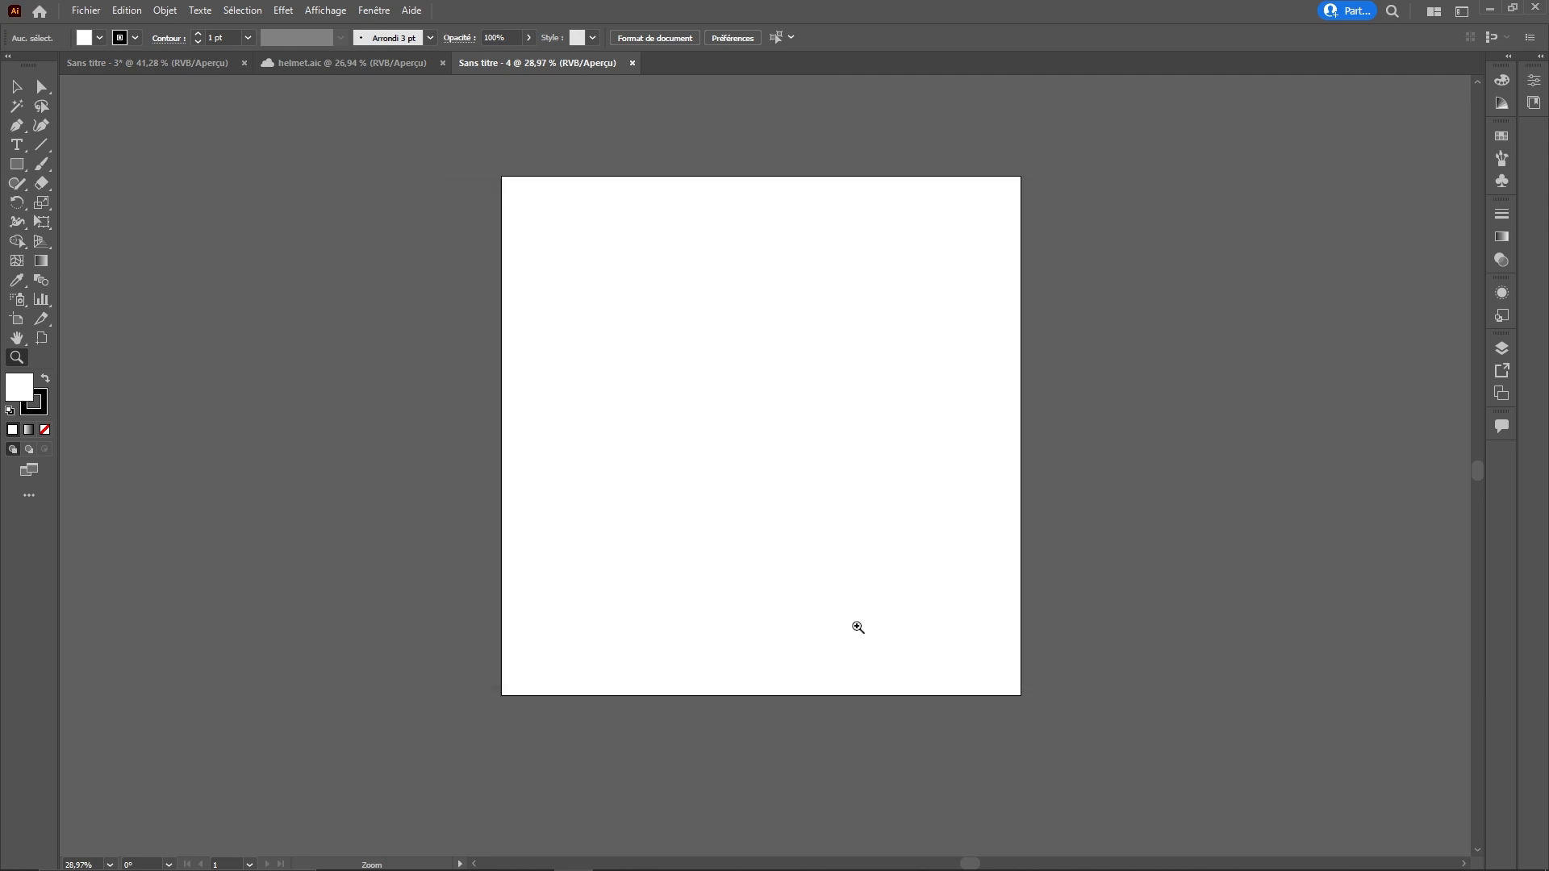
key("Return")
mouse_move(485, 169)
left_mouse_down()
mouse_move(1094, 633)
mouse_move(1149, 781)
mouse_move(1278, 668)
mouse_move(1374, 725)
mouse_move(1293, 707)
left_mouse_up()
key("z")
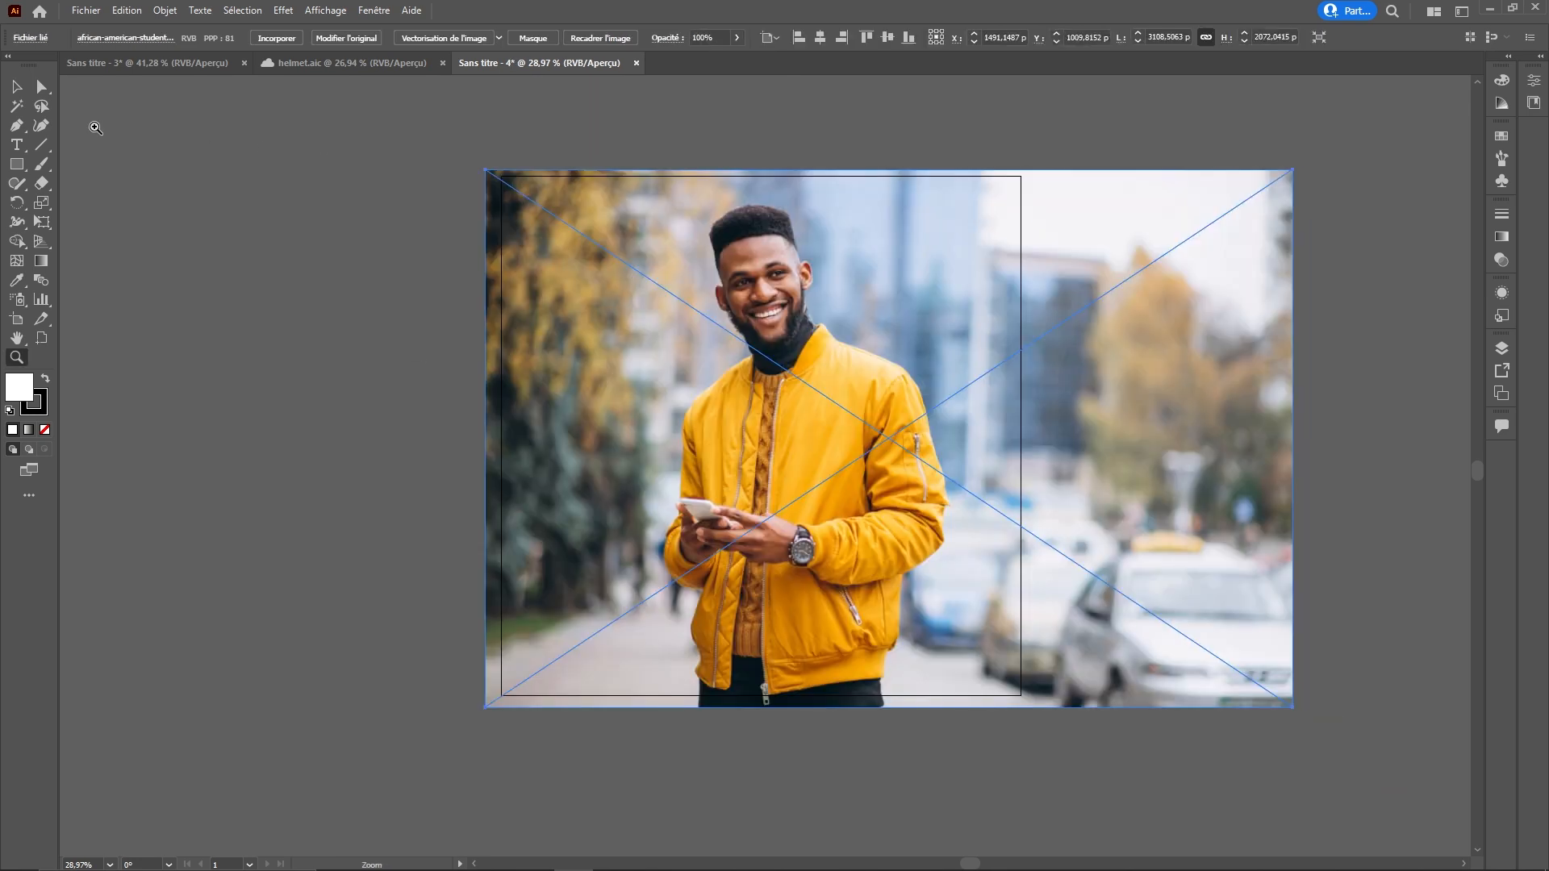
Step: Draw a 2000 × 2000 px rectangle over the artboard and use it as a clipping mask for the placed photo
left_click(16, 164)
left_click_drag(502, 176, 1020, 693)
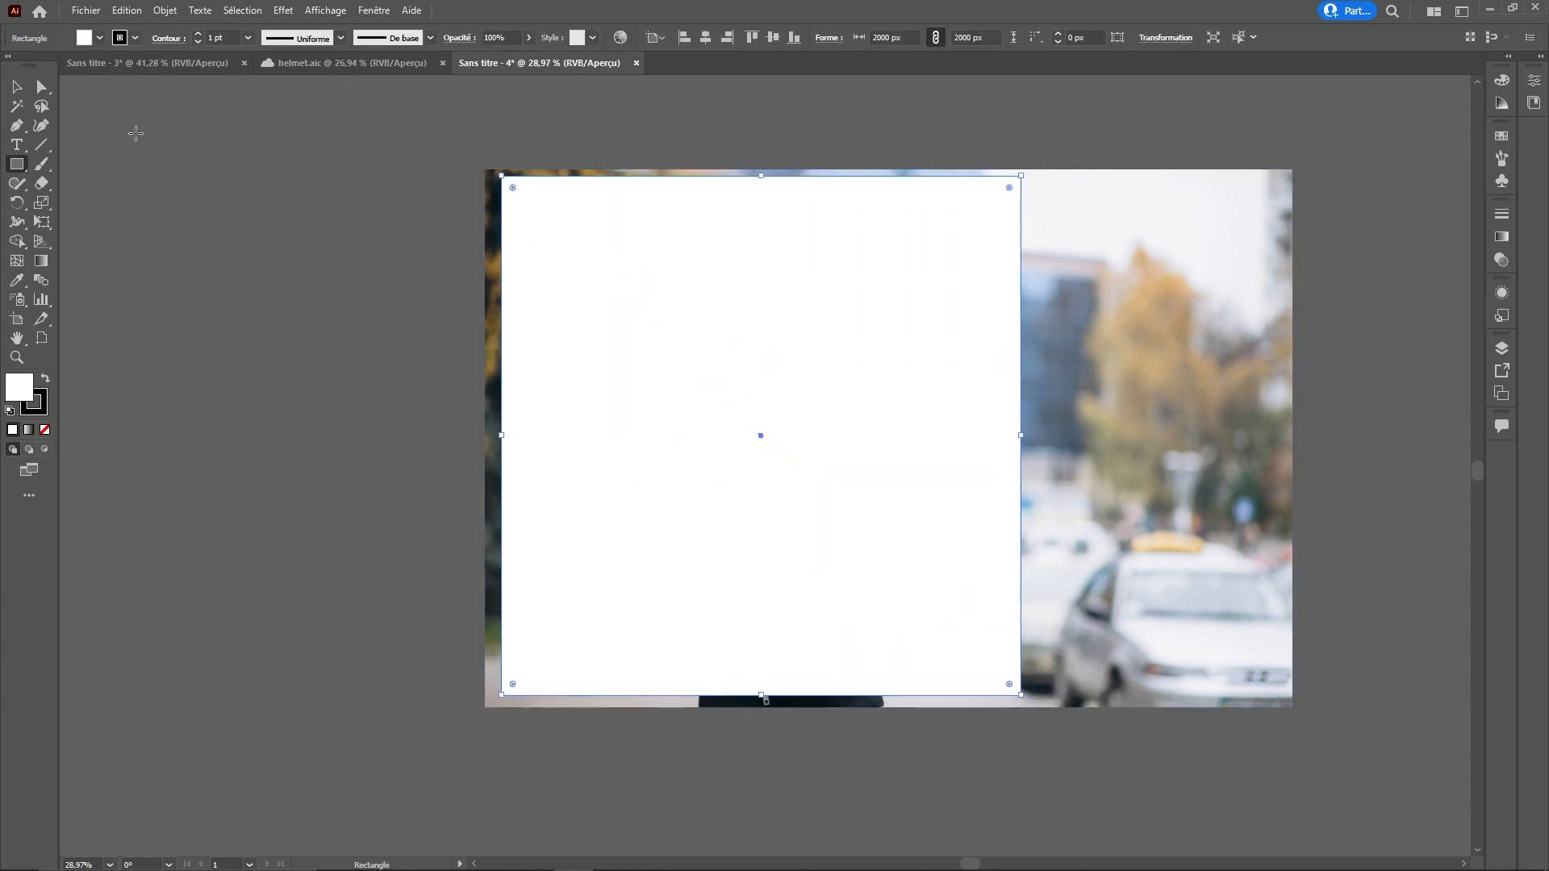
left_click(16, 87)
right_click(664, 318)
left_click_drag(386, 256, 800, 443)
right_click(801, 444)
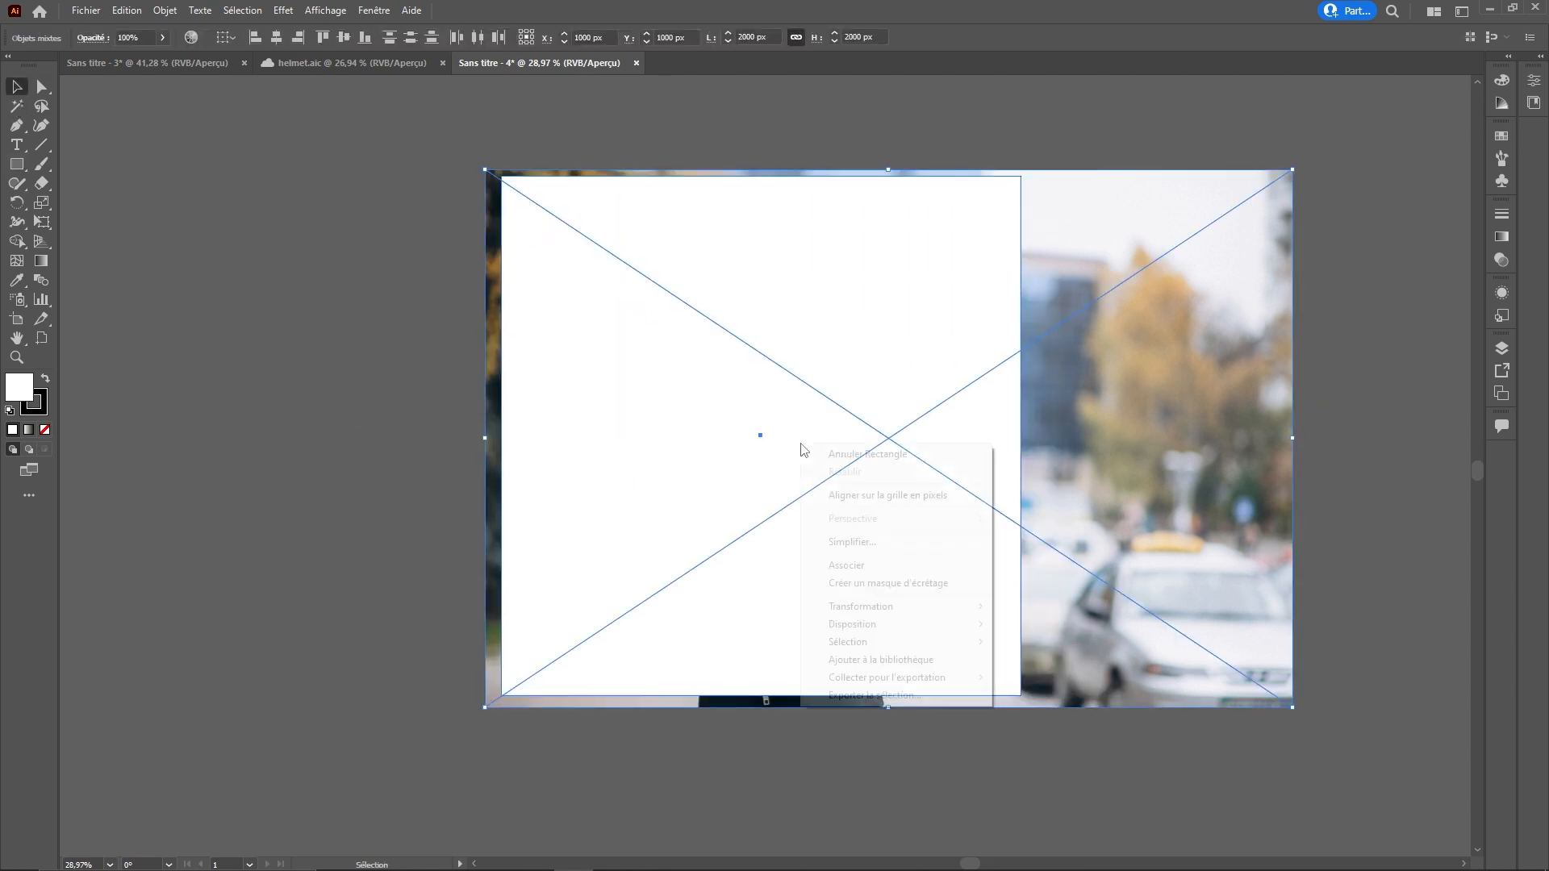
left_click(891, 583)
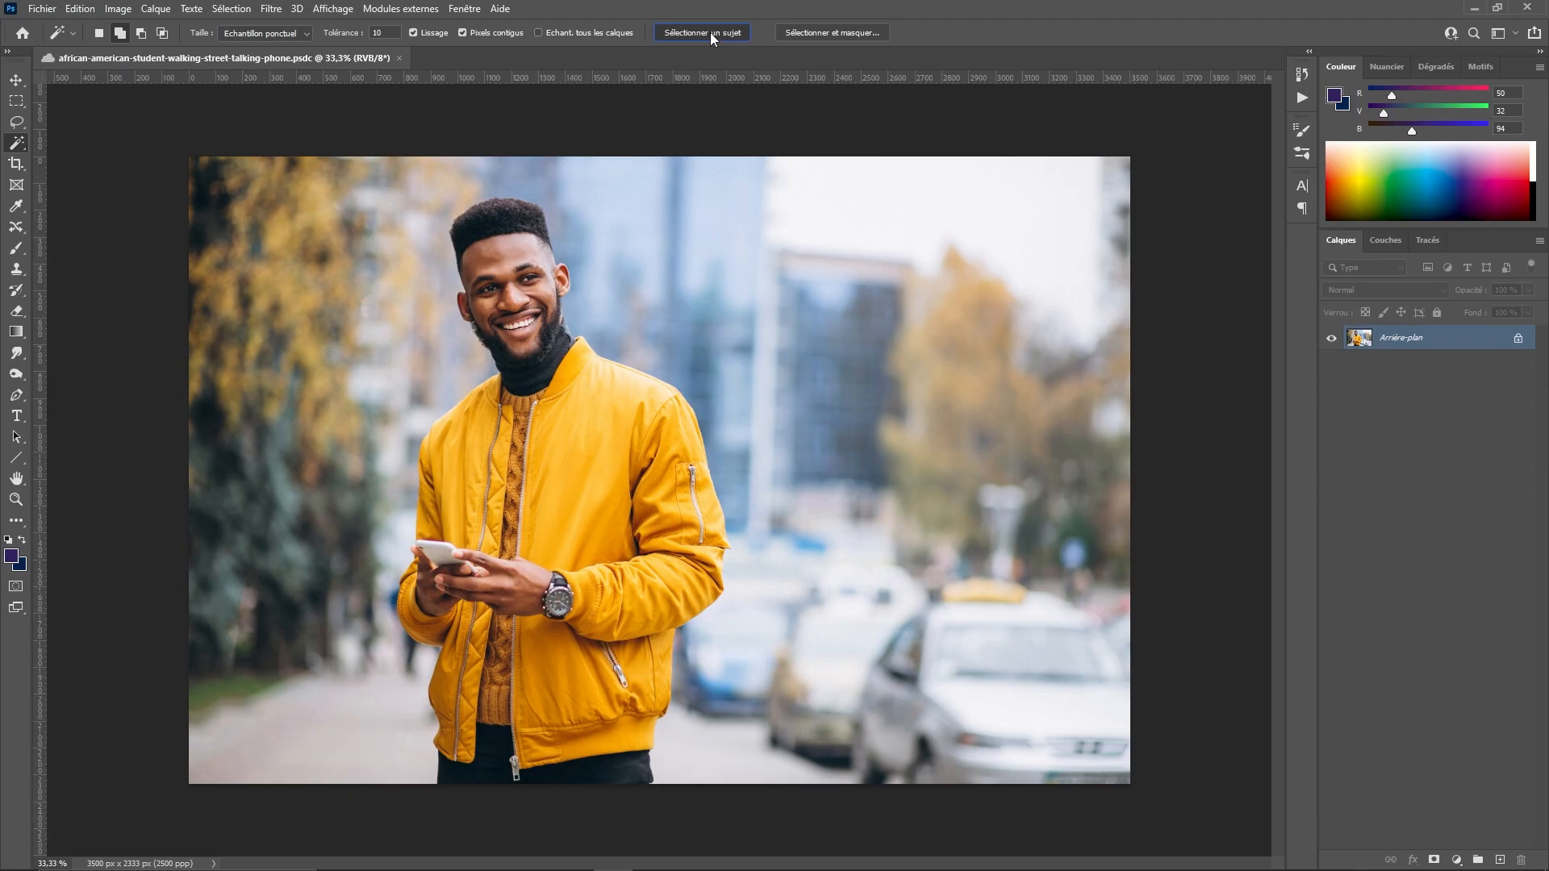
Step: In Photoshop, mask out the photo's background using the automatic subject selection, and save the cloud document
left_click(713, 35)
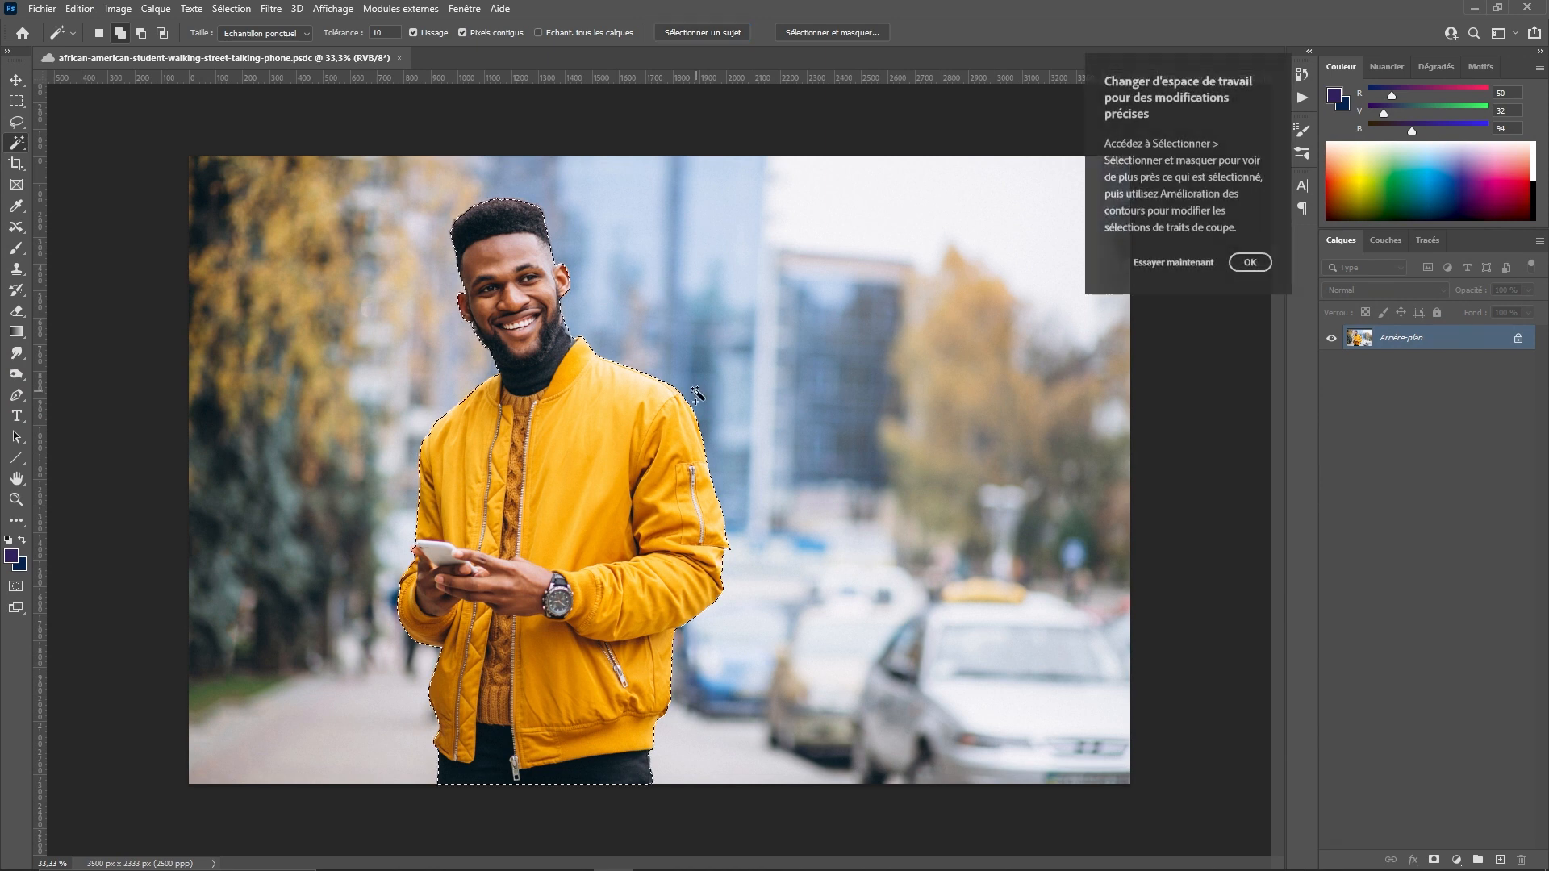
left_click(1249, 260)
double_click(1443, 338)
key("Return")
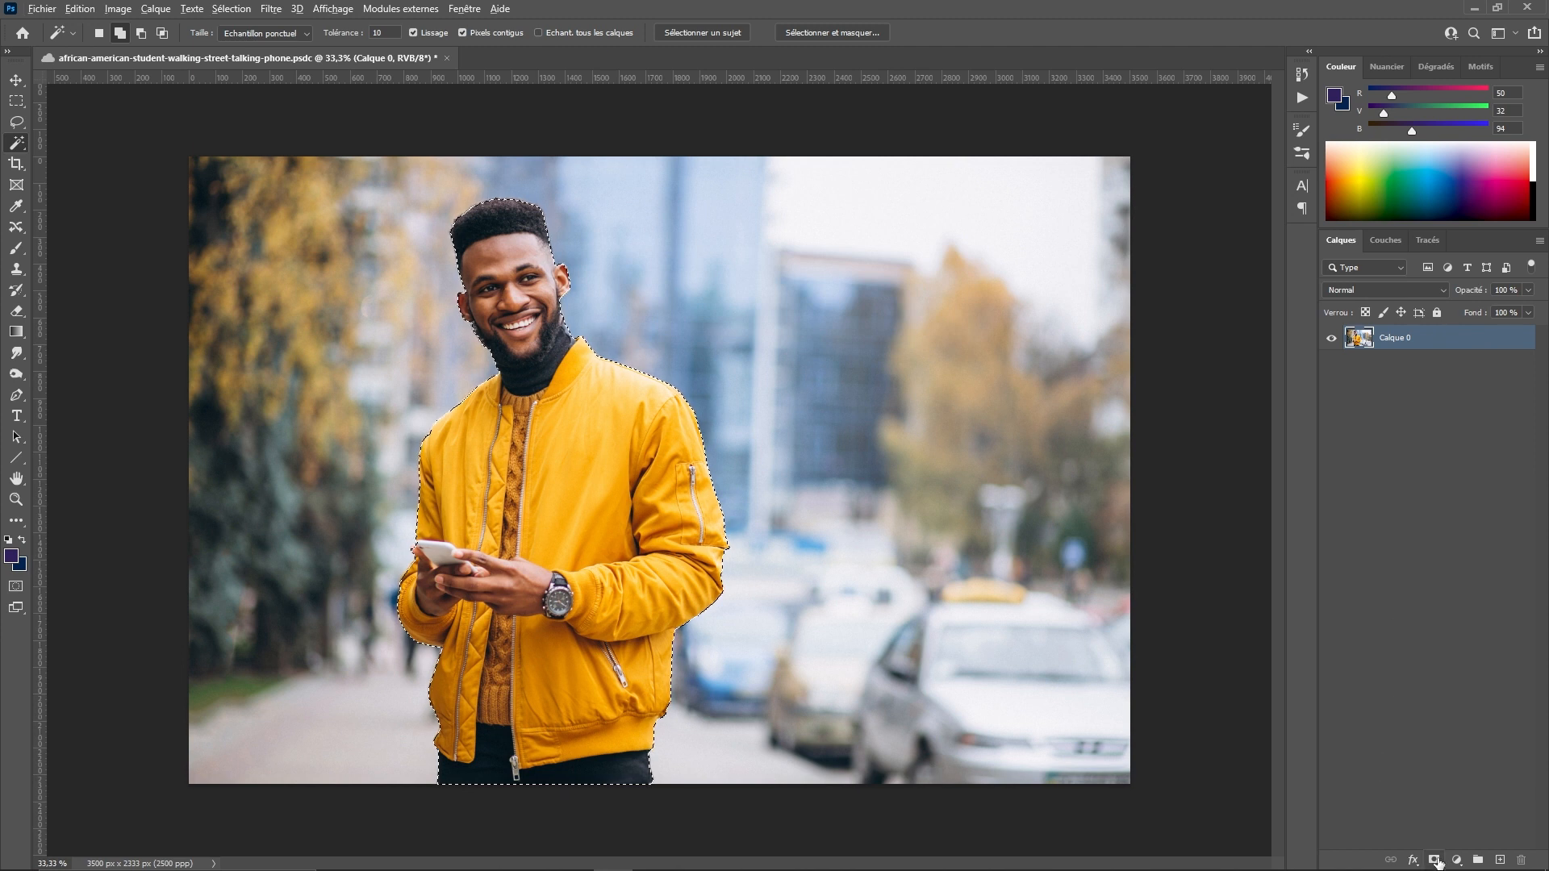
left_click(1433, 860)
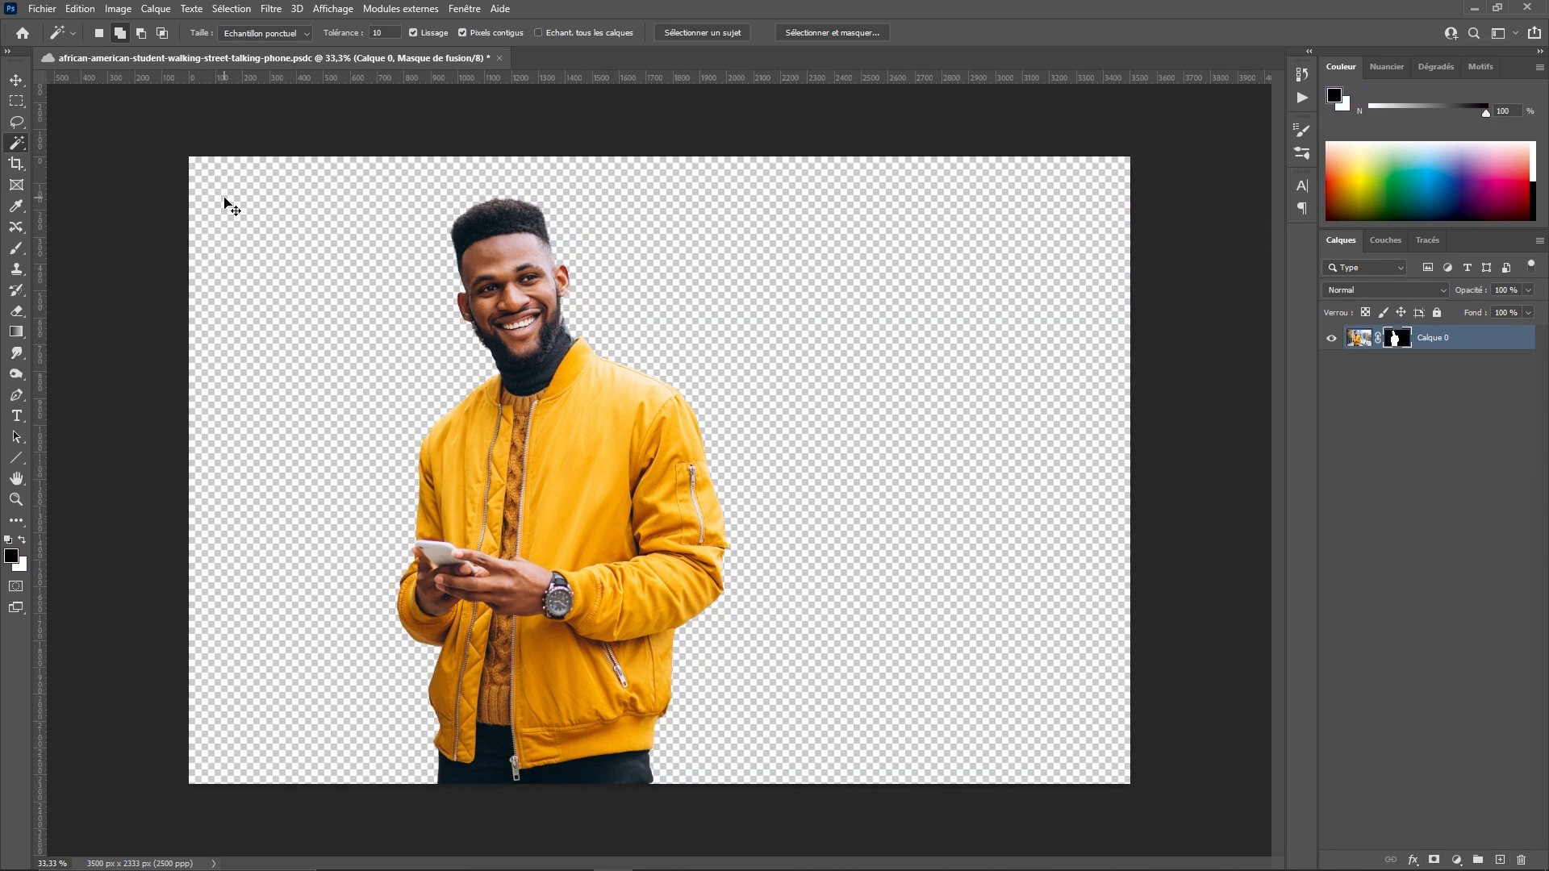
key("ctrl+s")
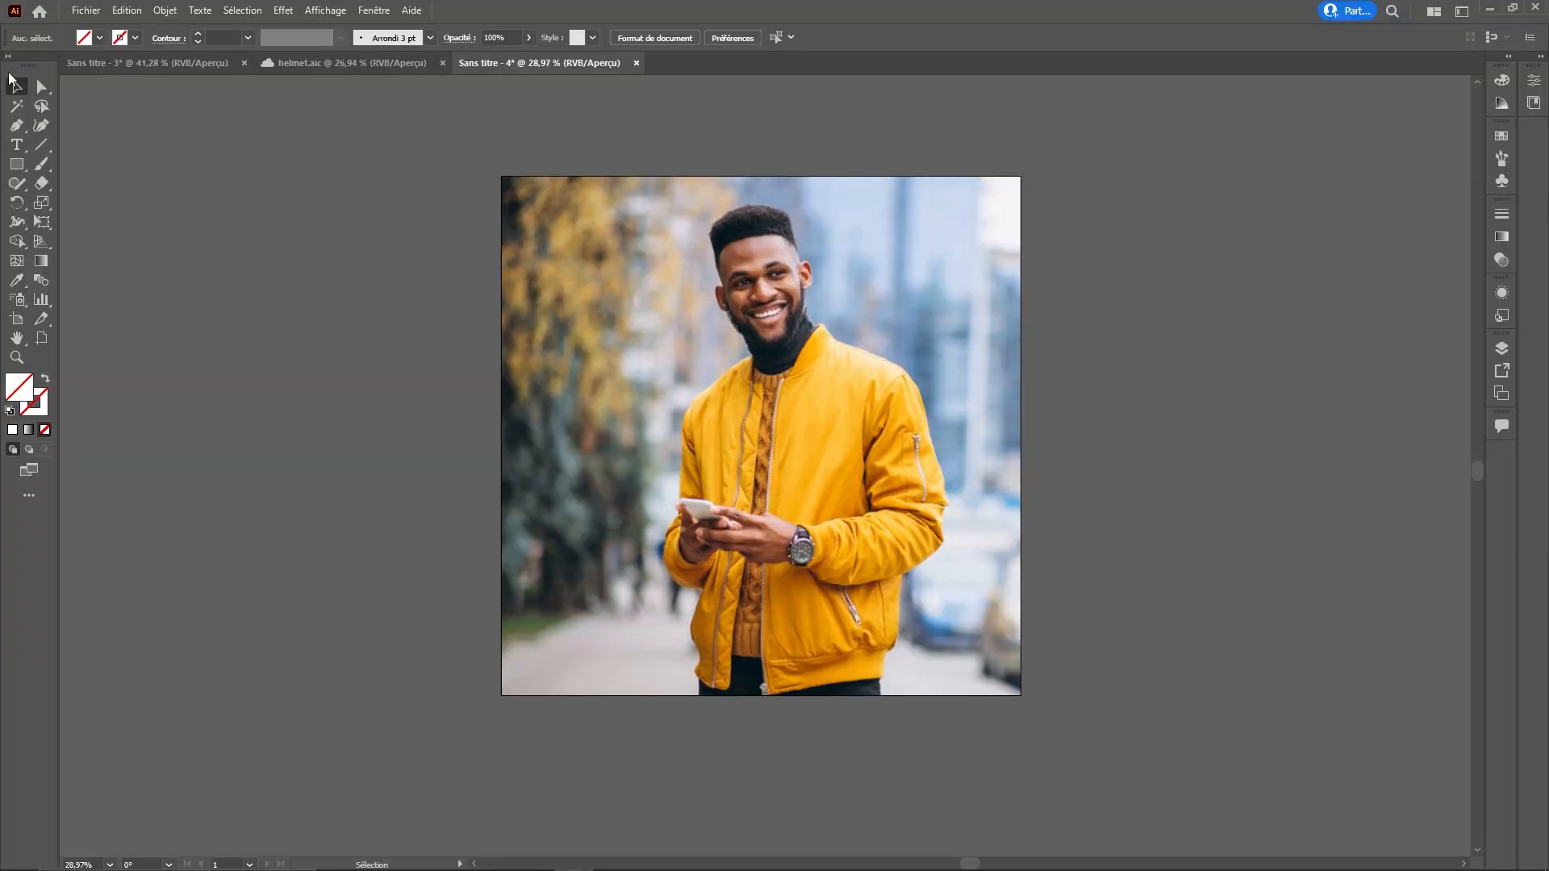
Step: Back in Illustrator, select the clipped photo and display the document's links list beside the artboard
left_click(701, 402)
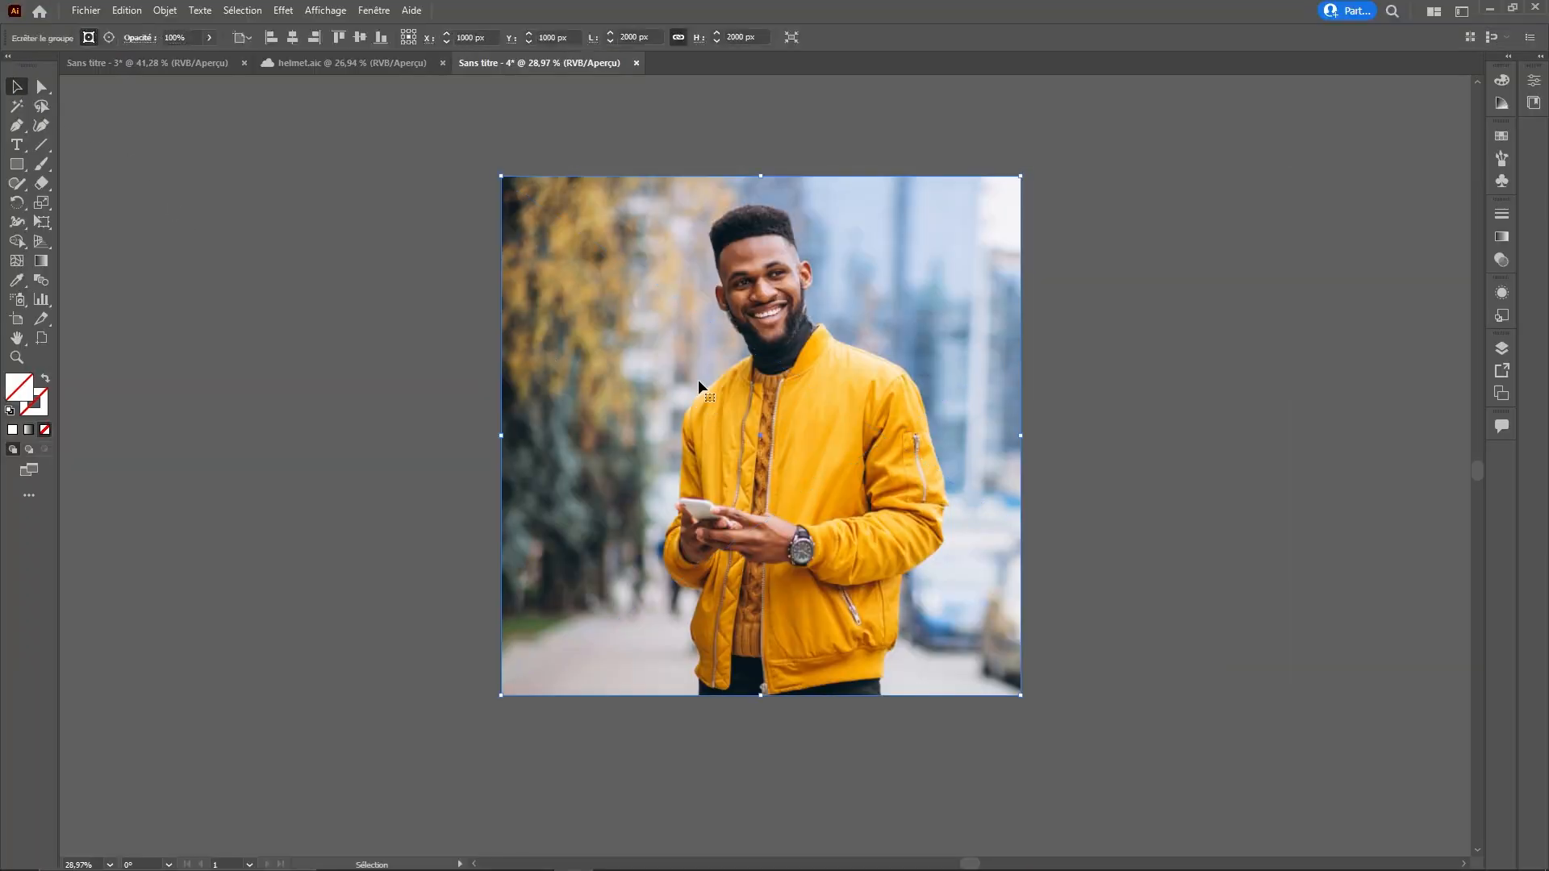
left_click(375, 12)
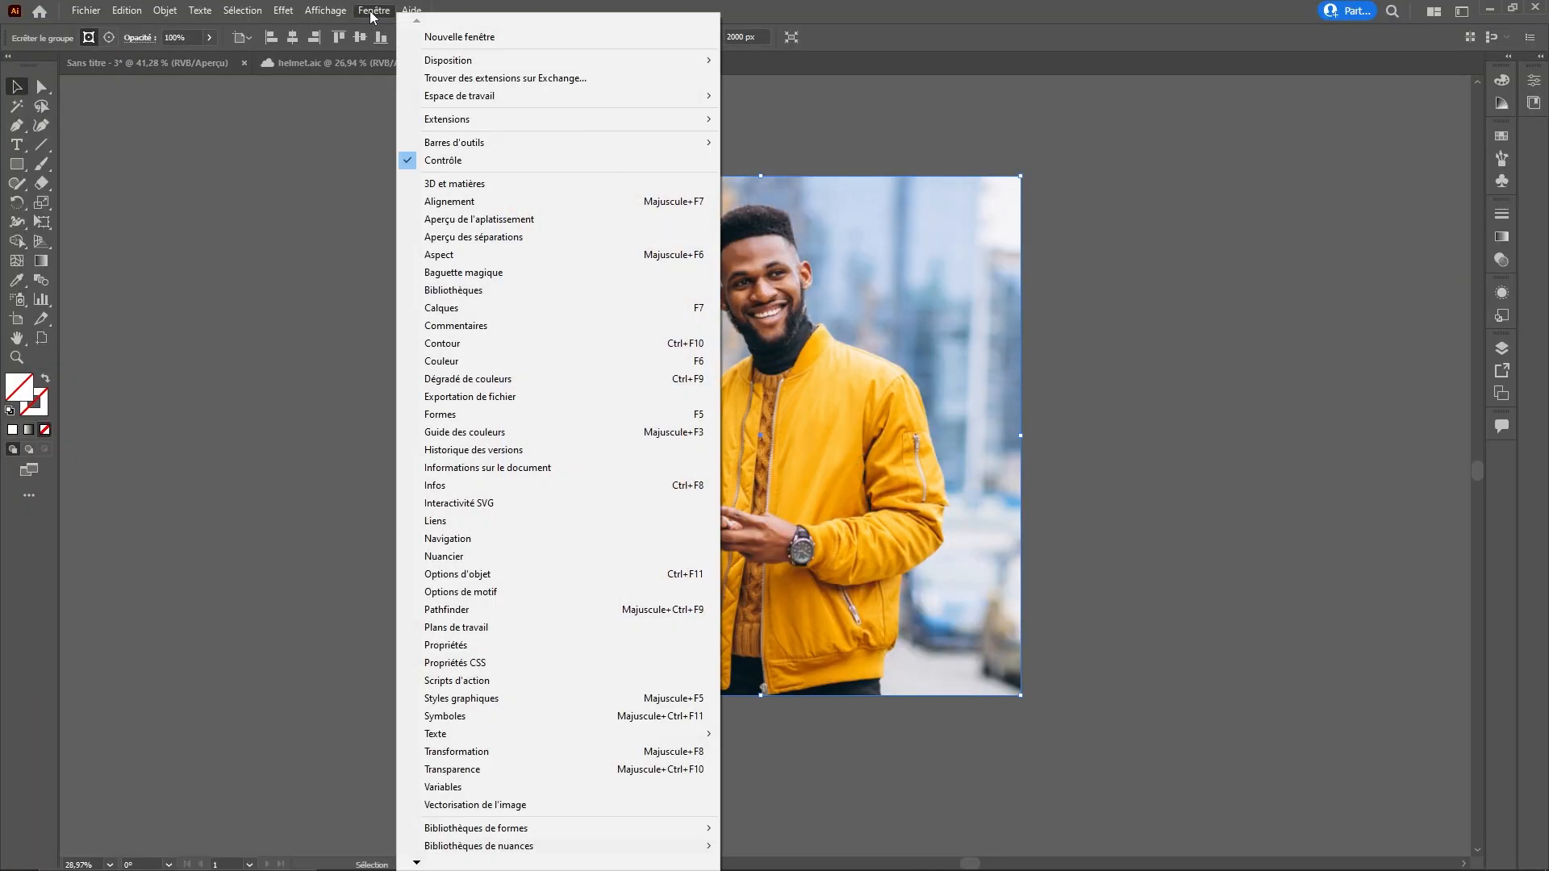
left_click(456, 521)
left_click_drag(478, 305, 1273, 201)
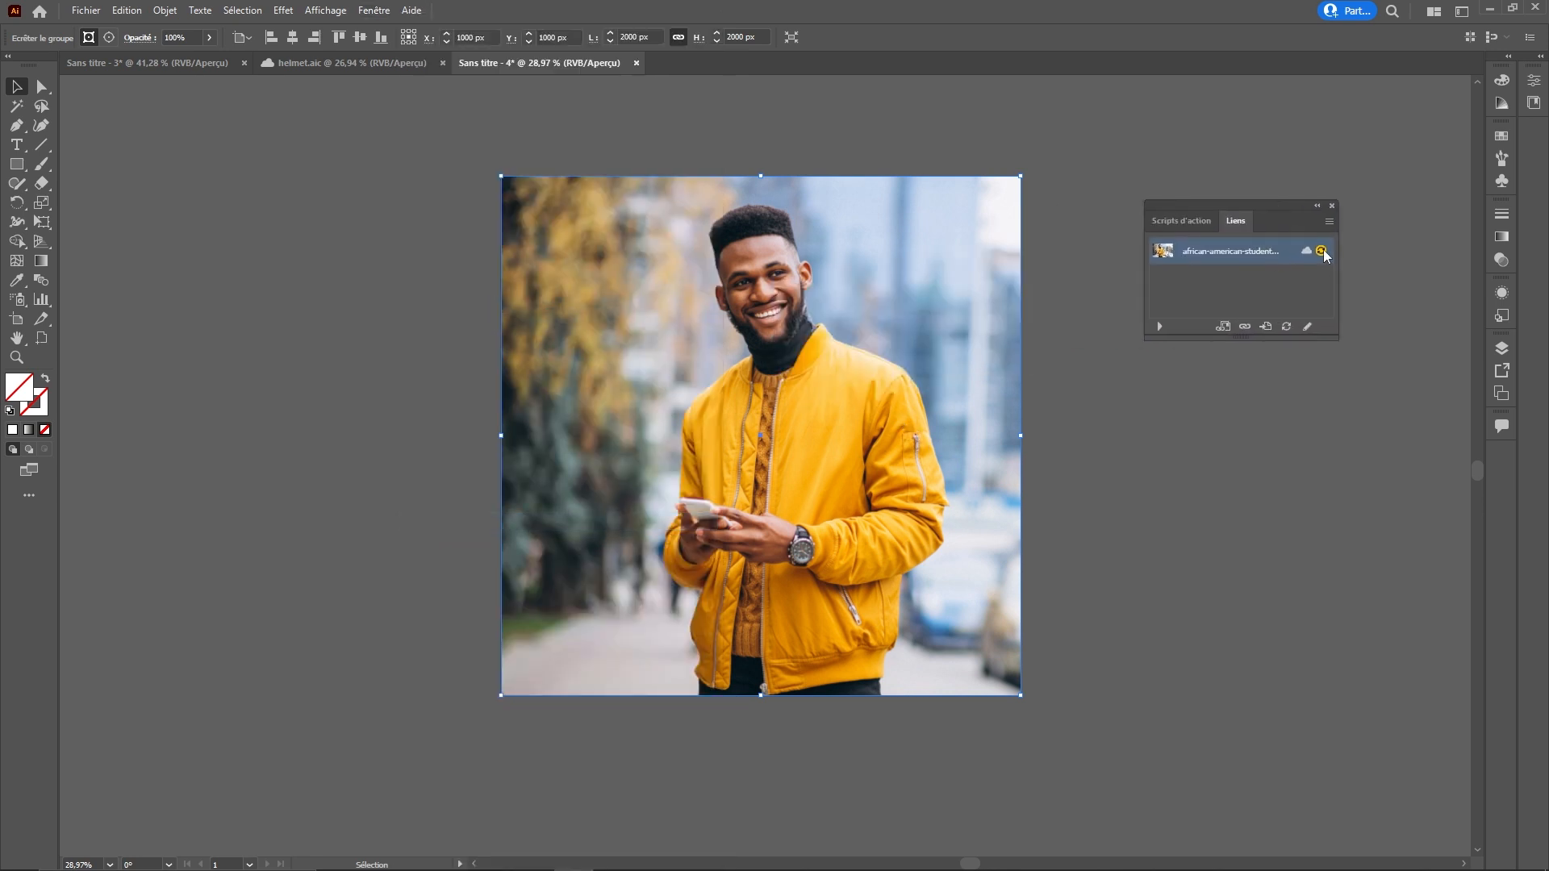
Step: Update the modified photo's link, keeping its embedded colour profile, and deselect the image
mouse_move(1324, 255)
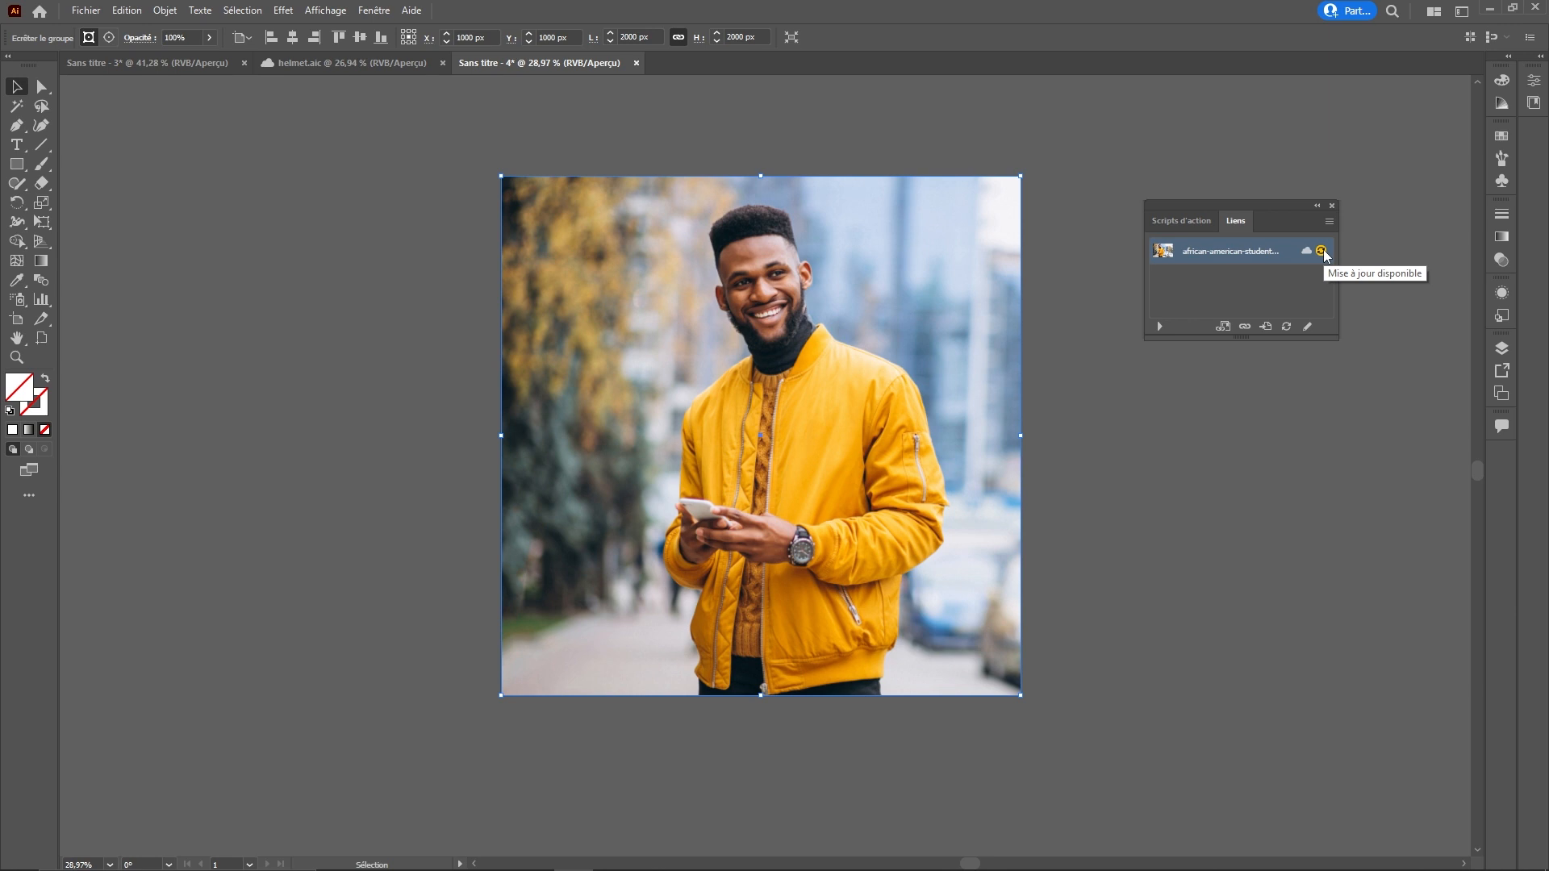
double_click(1323, 255)
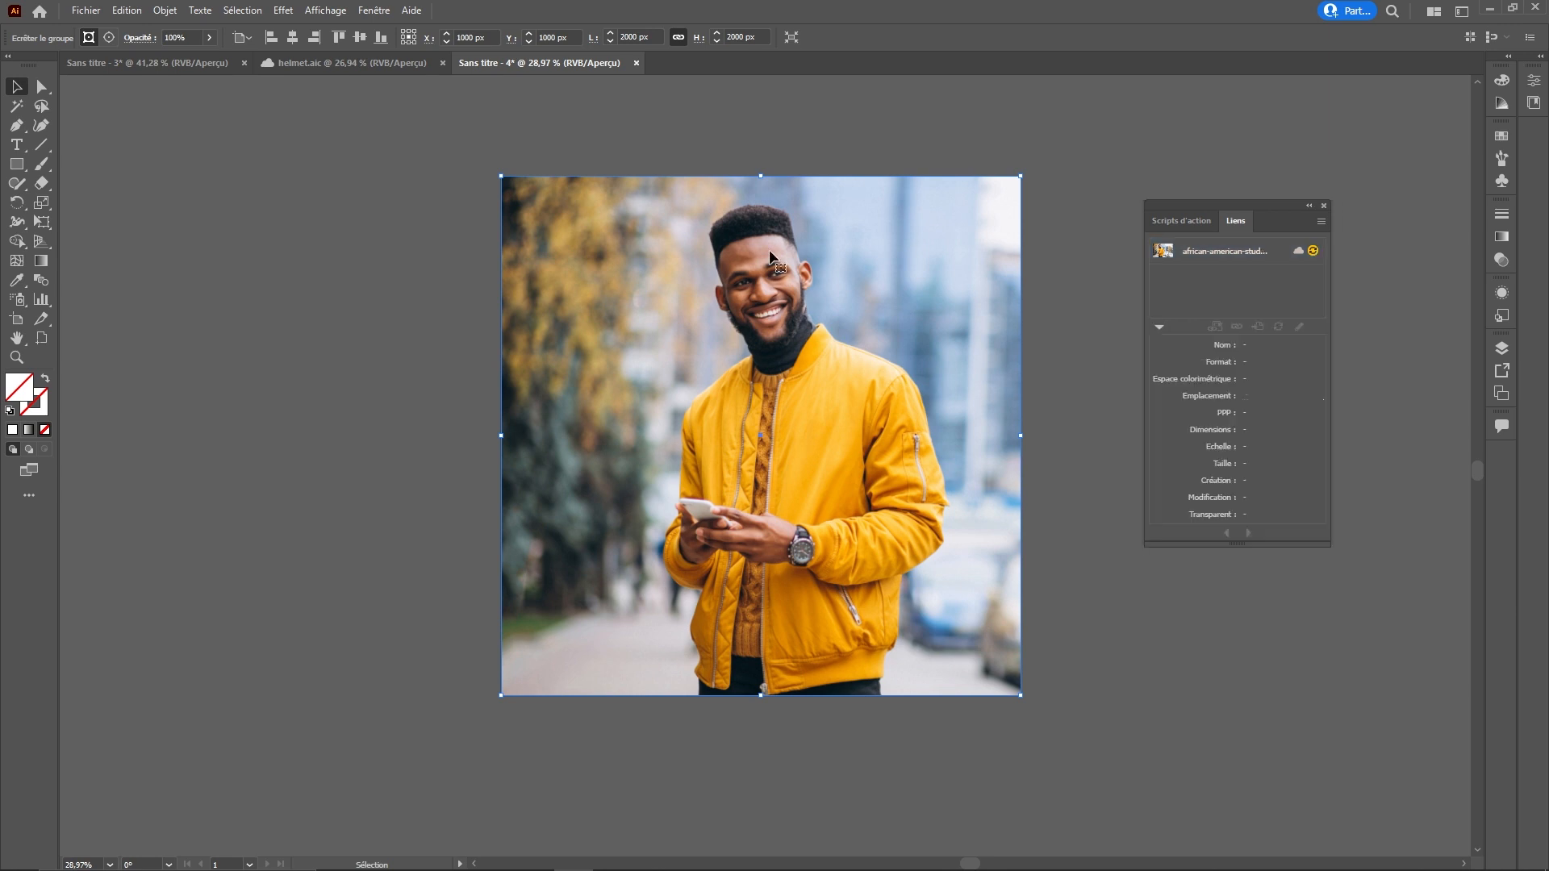
left_click(1278, 327)
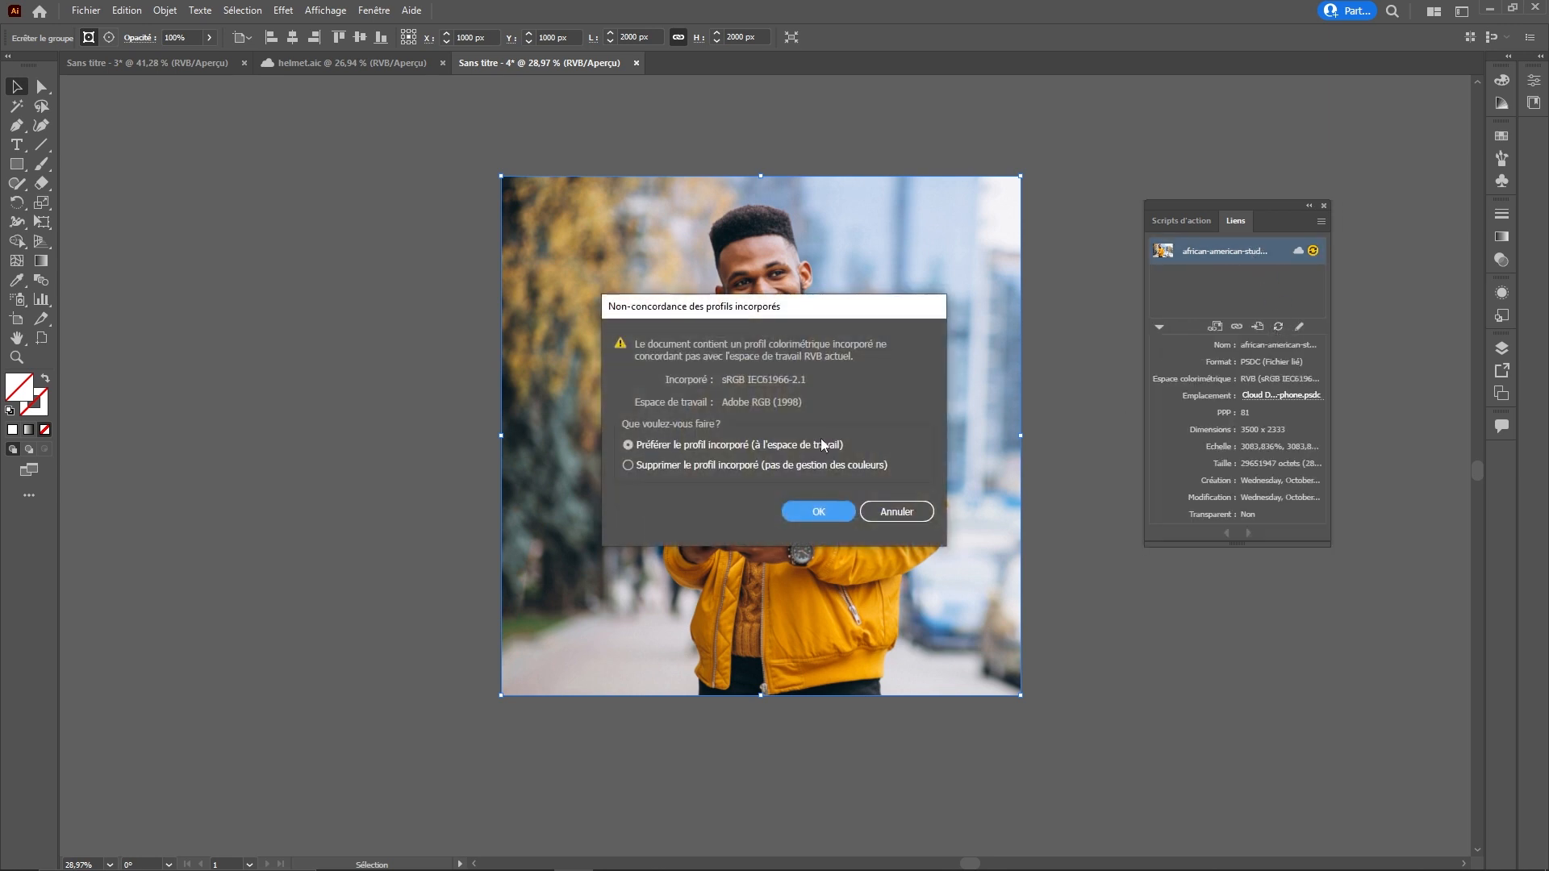
left_click(832, 512)
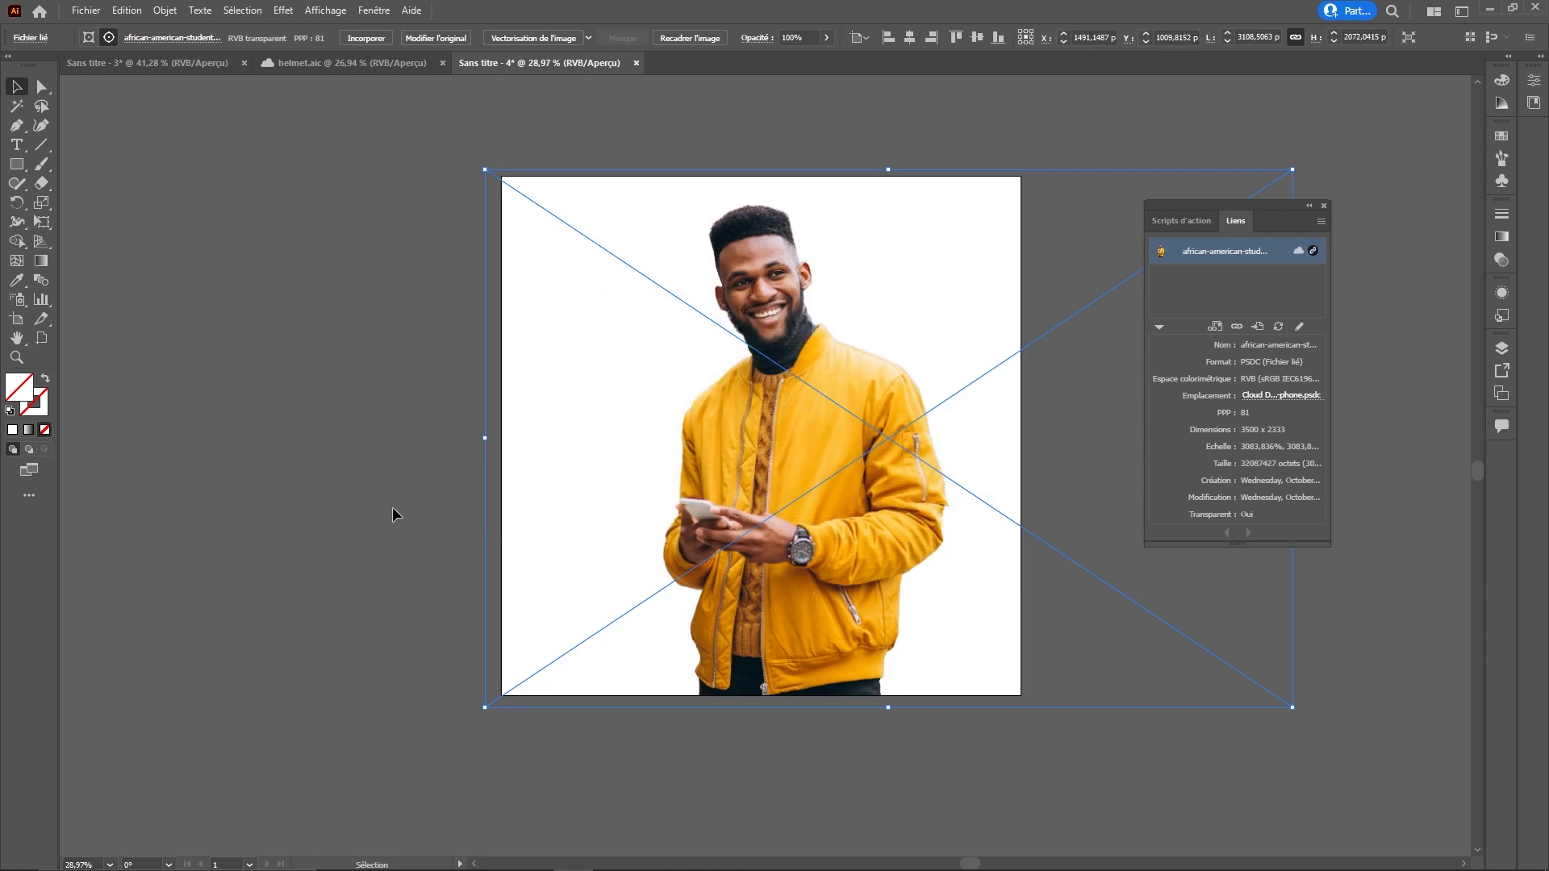
left_click_drag(1261, 215, 1325, 222)
left_click(442, 669)
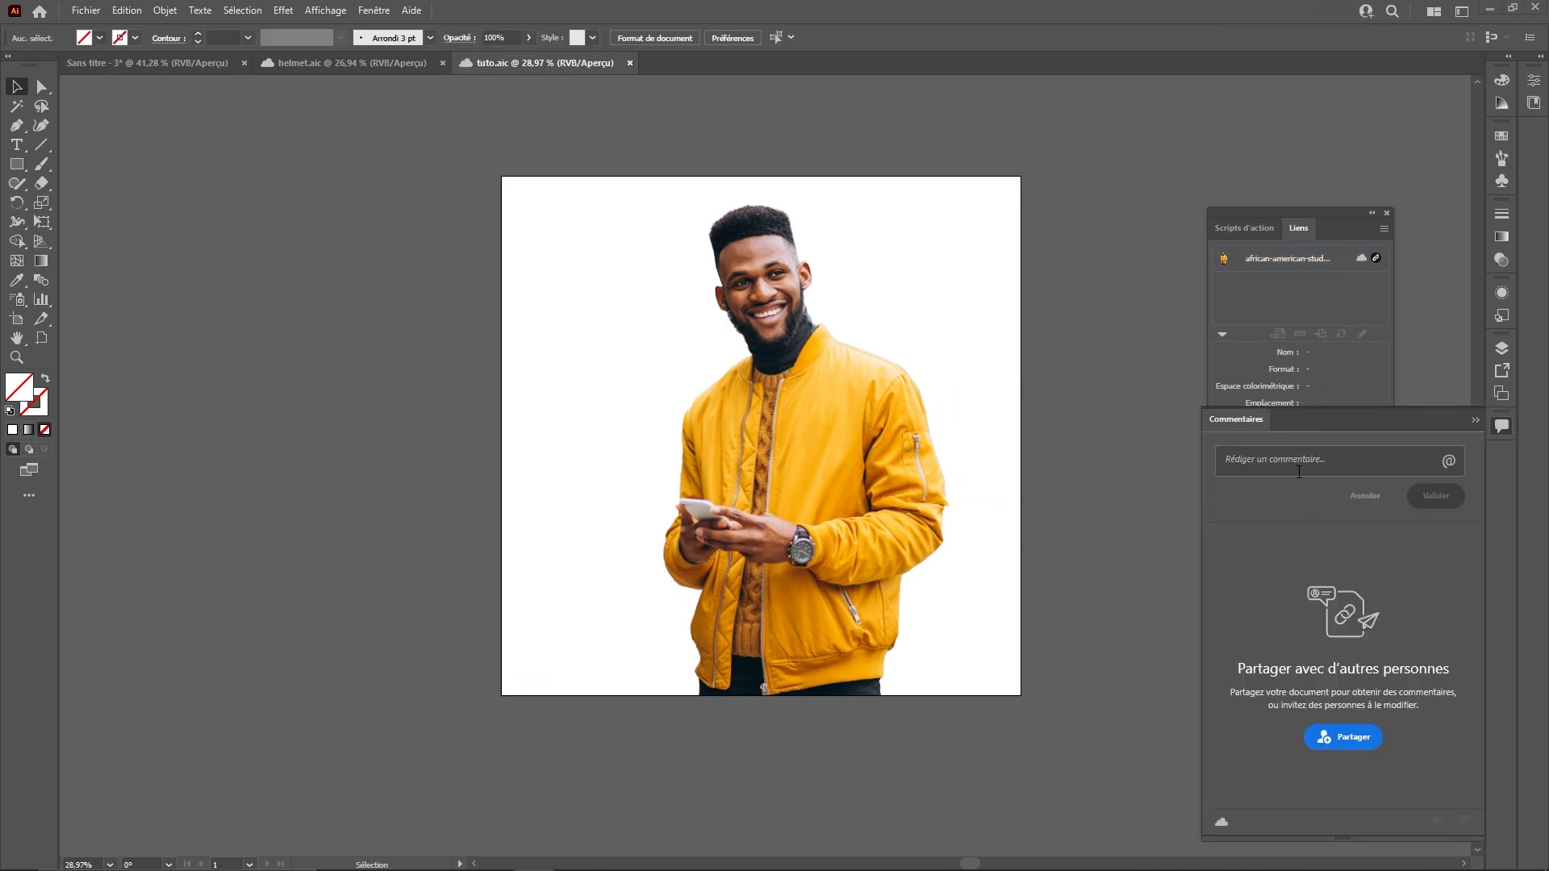
Step: Post the comment "Changer le fond" on the tuto.aic cloud document and start a reply to it
left_click(1287, 461)
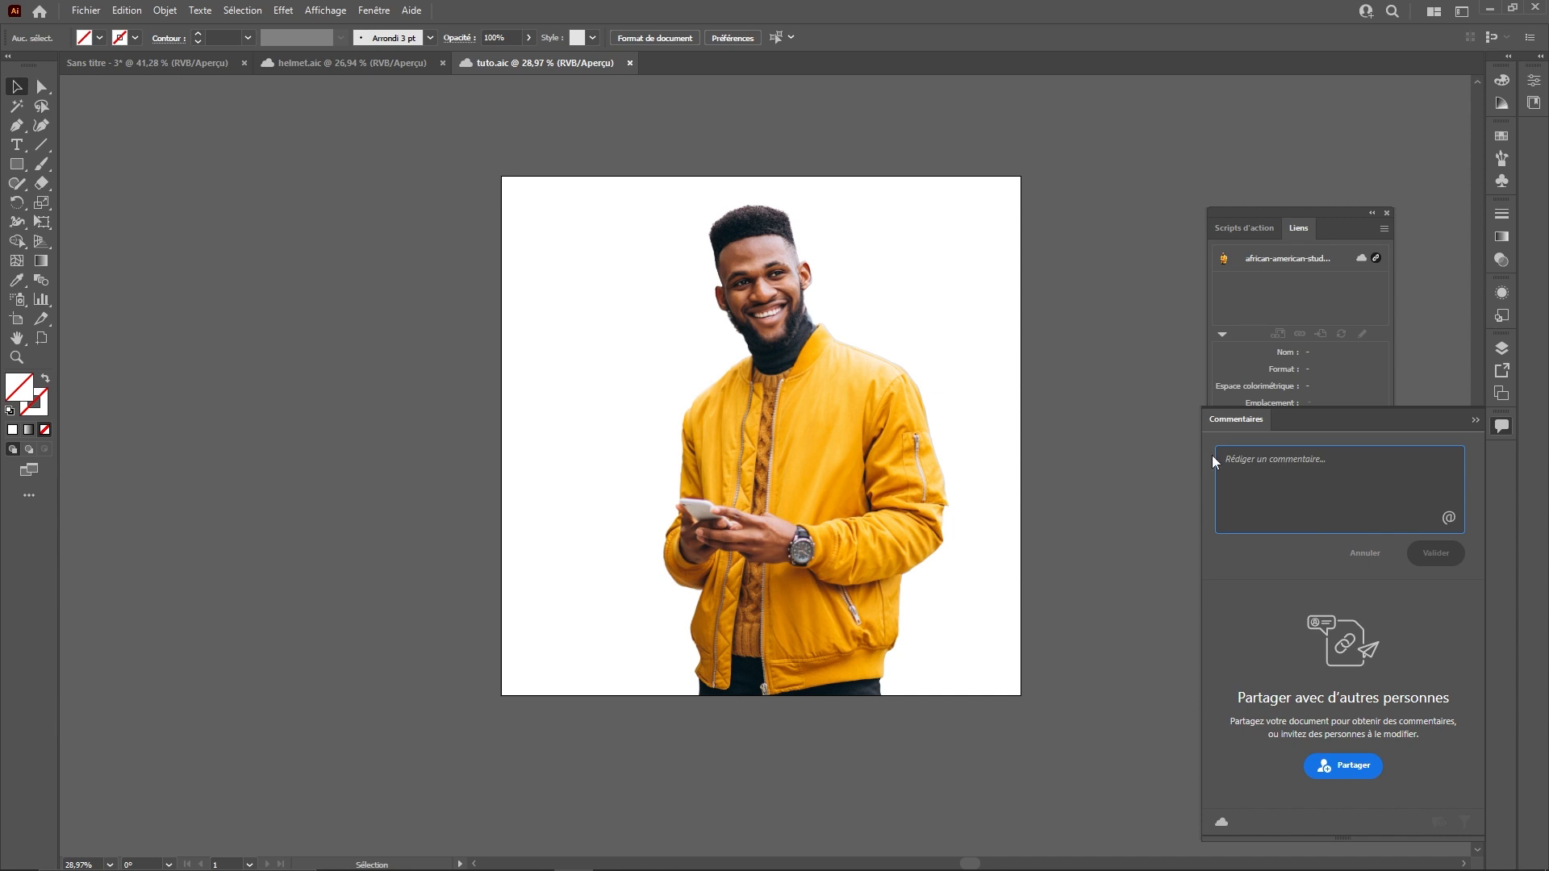
type("Changer le fond")
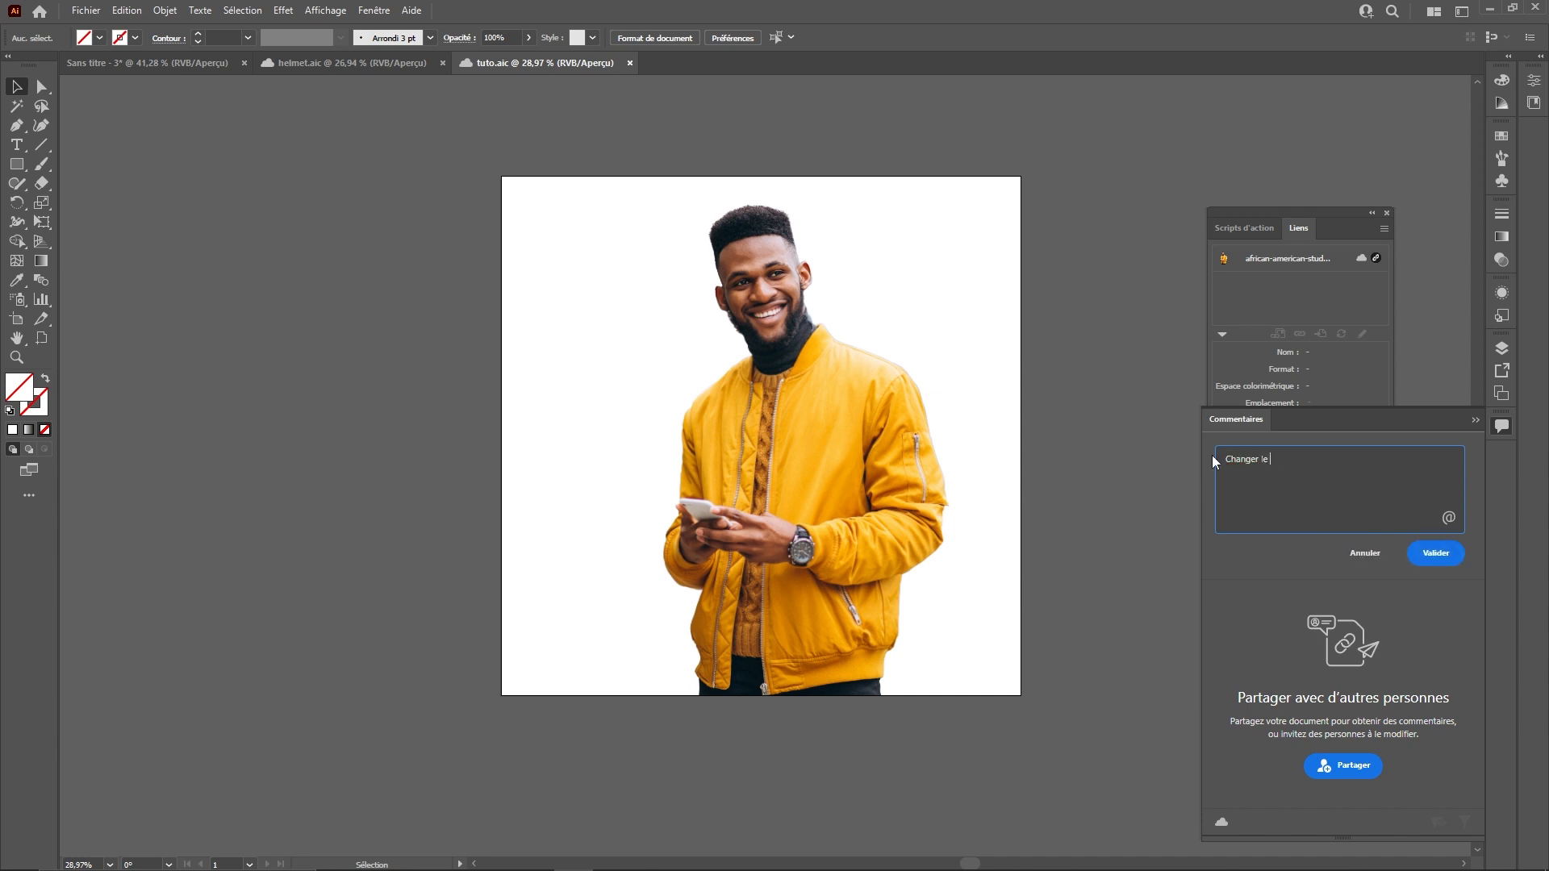
left_click(1426, 557)
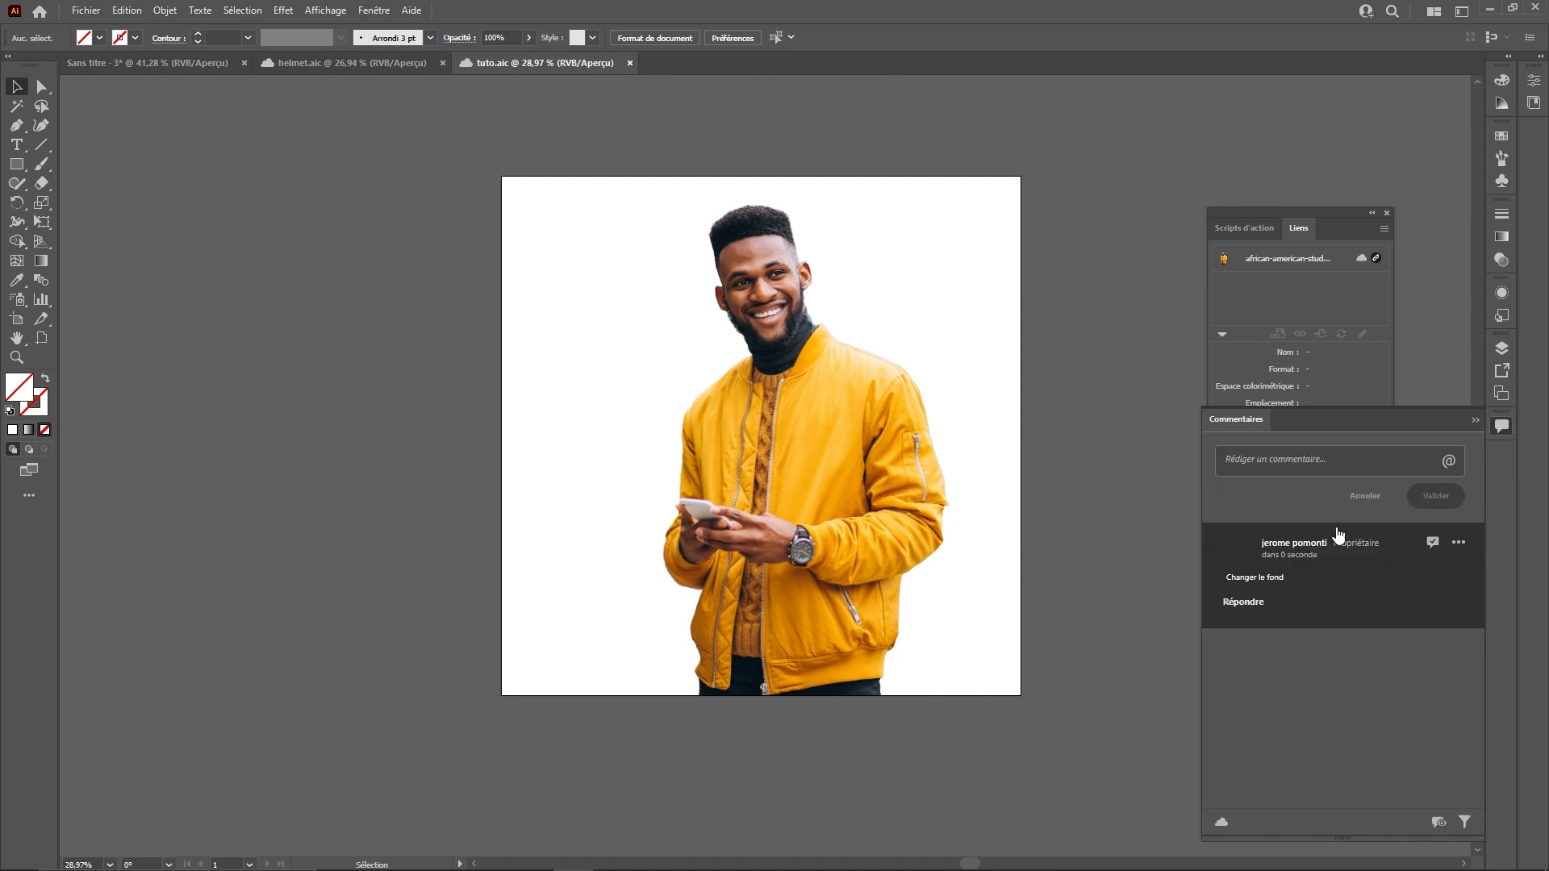
left_click(1243, 605)
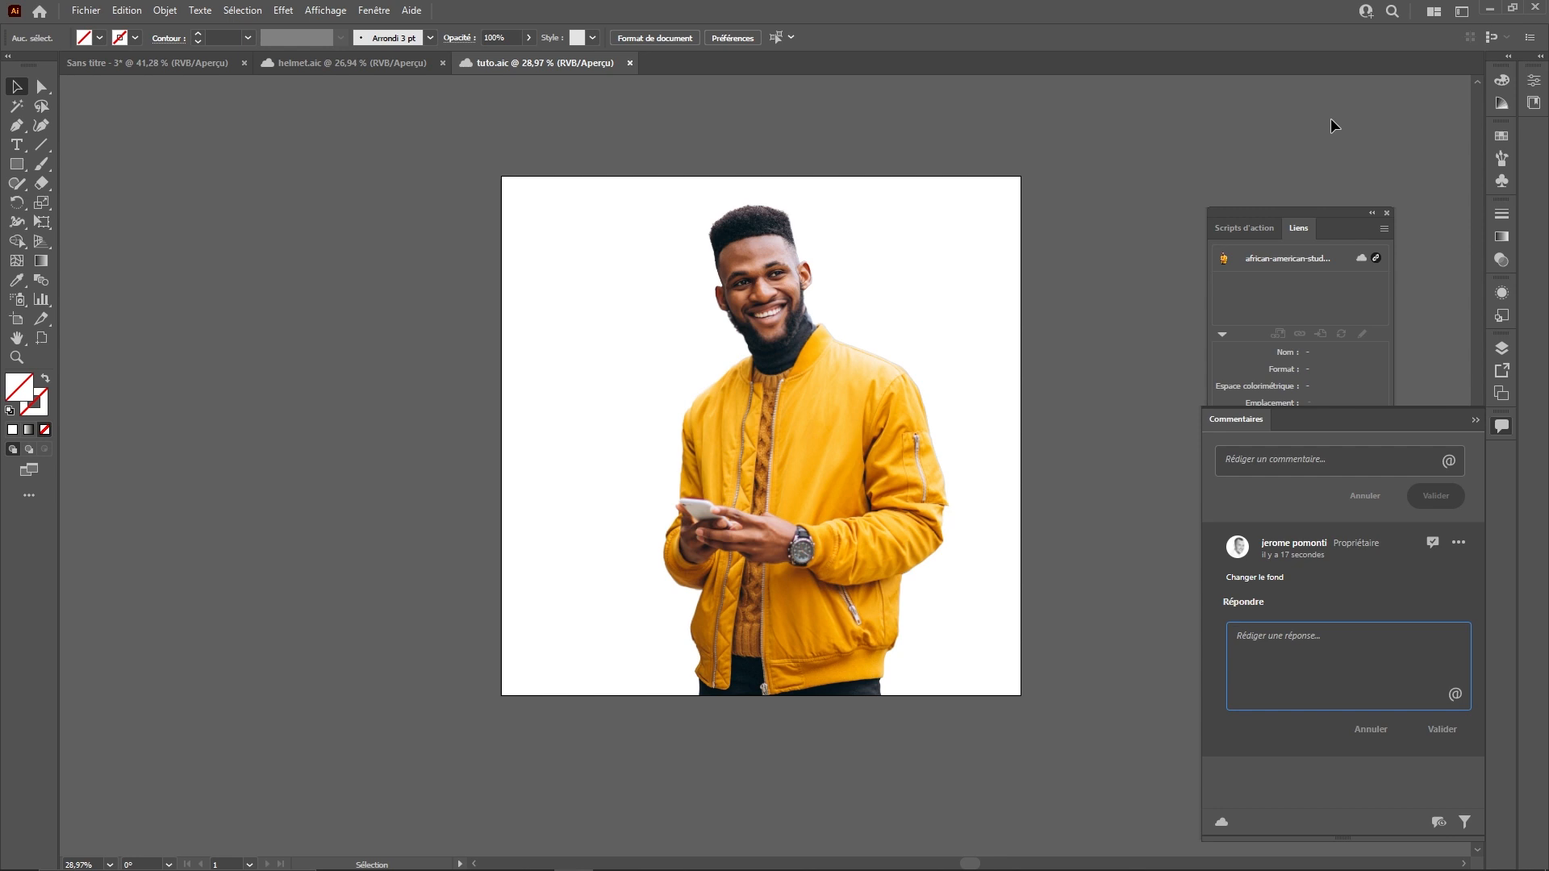
Step: Open the sharing options for the tuto.aic cloud document
left_click(1365, 11)
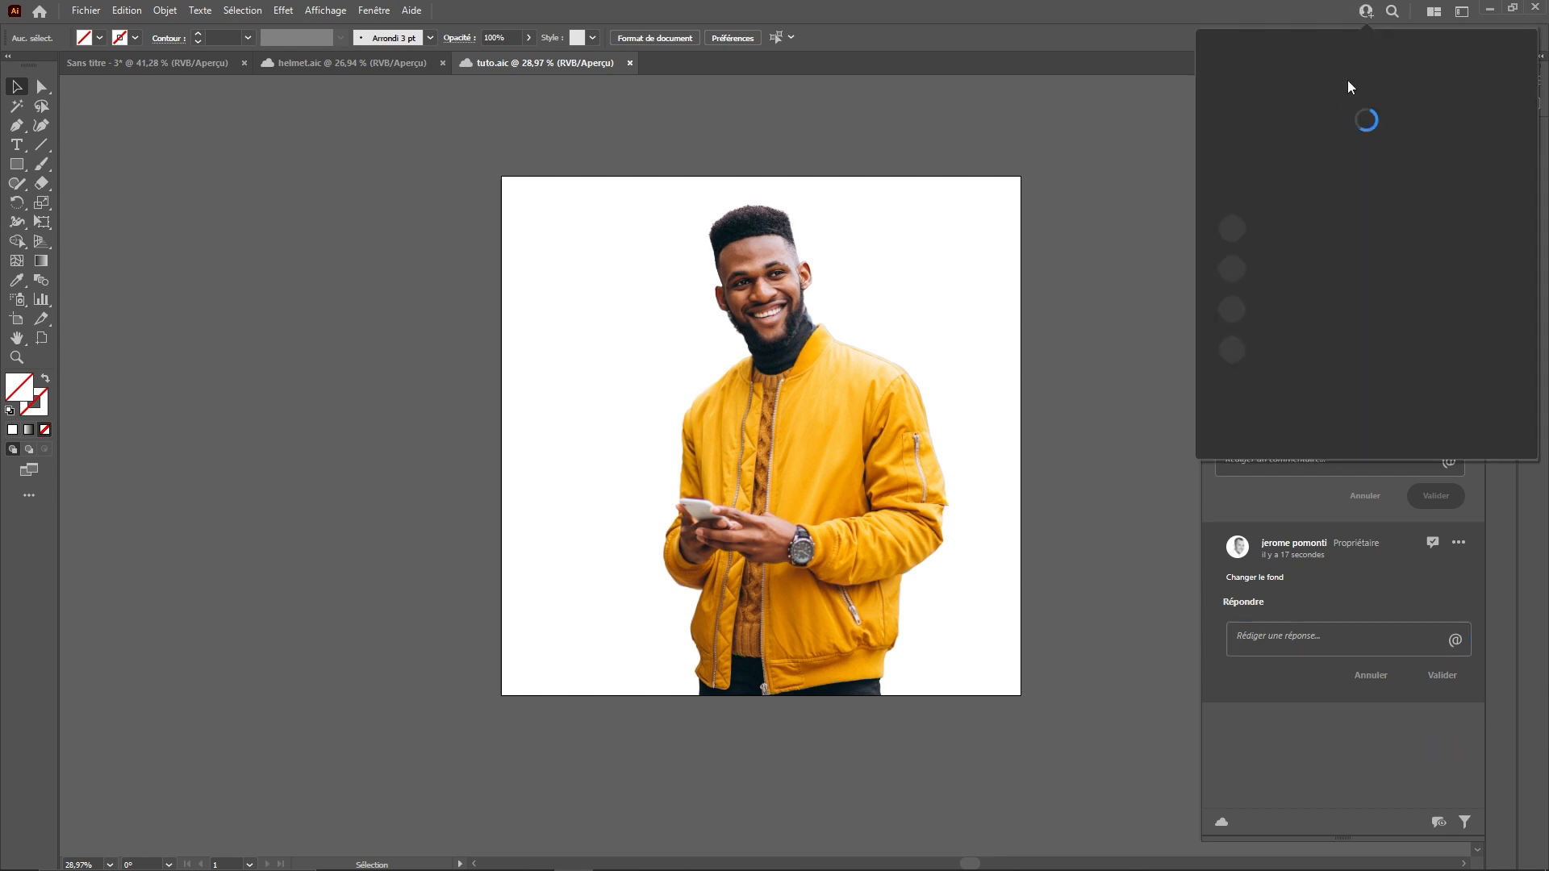